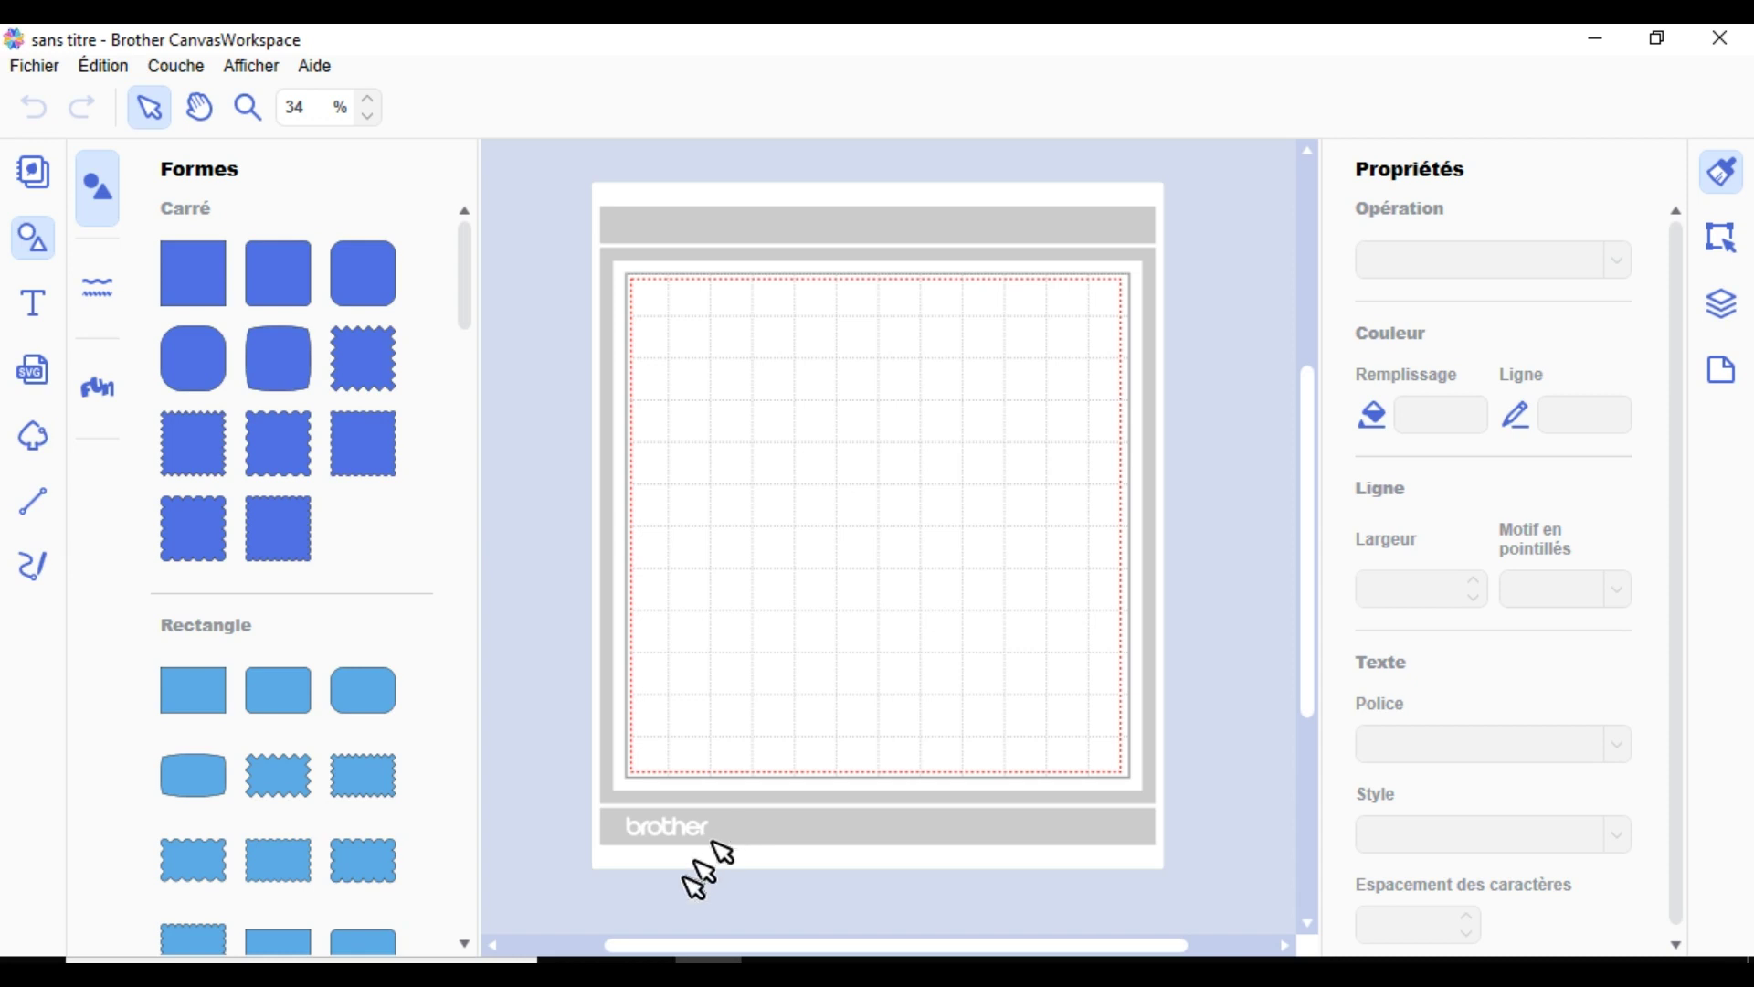
# Switch to File Explorer and create a folder named Canvas in the user's home folder
pyautogui.click(641, 961)
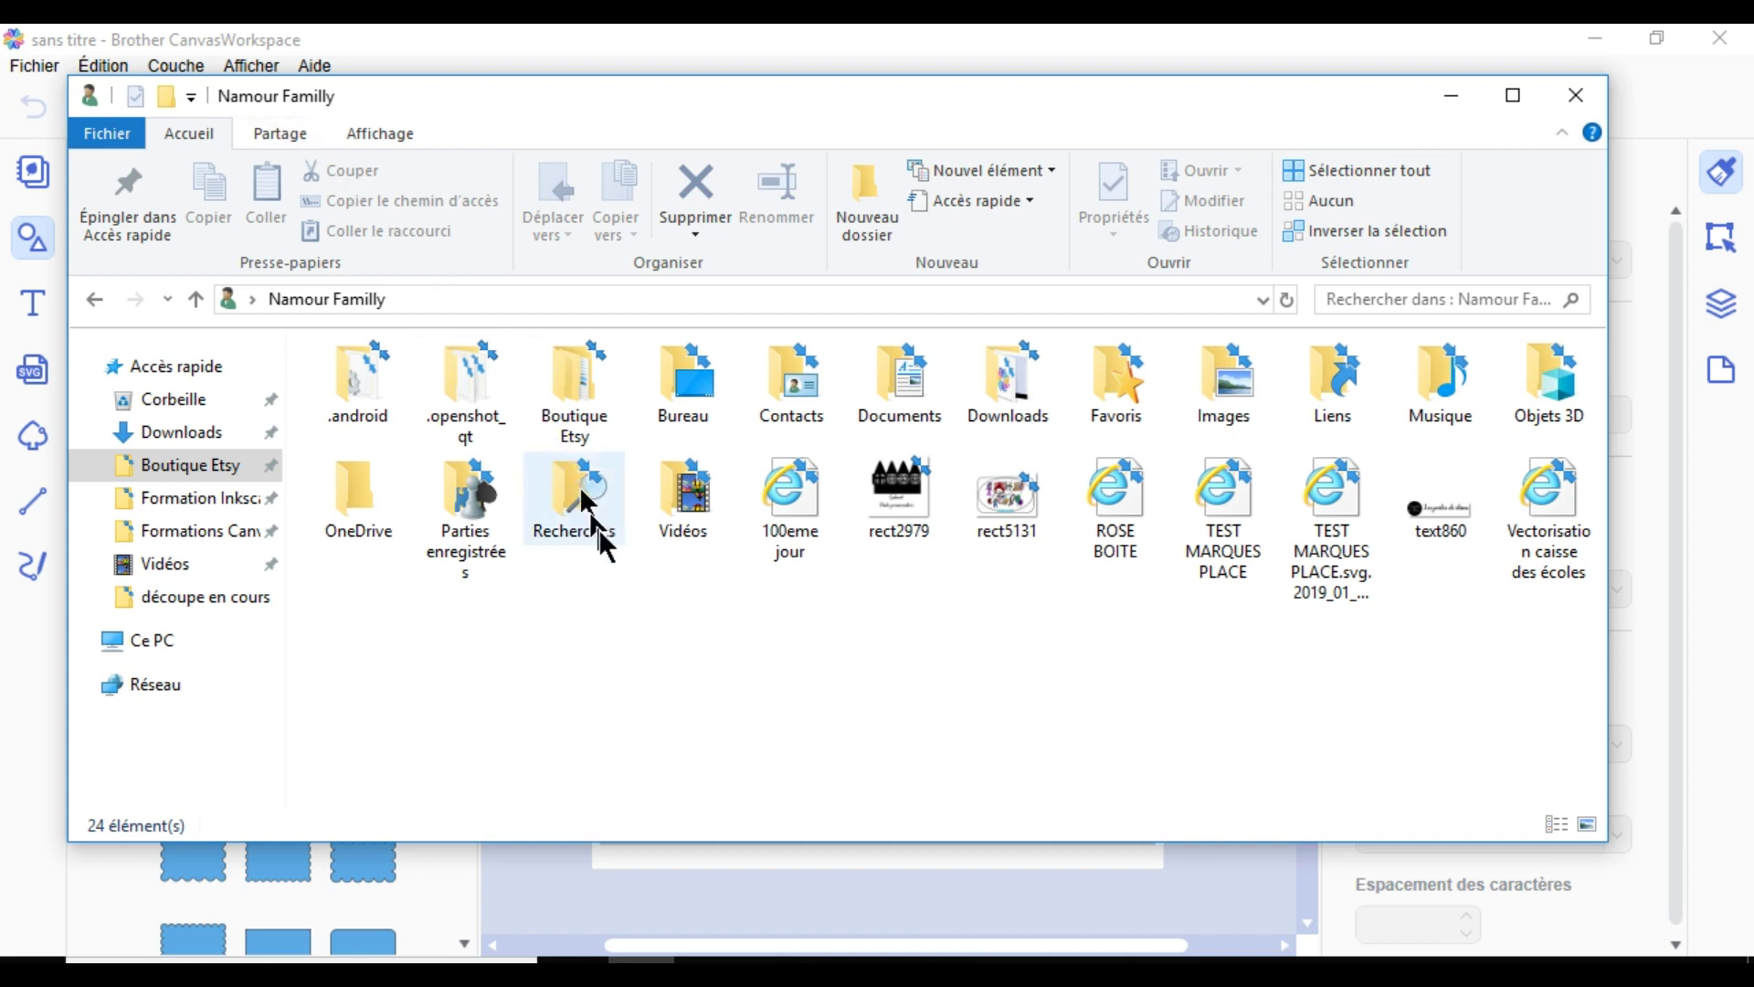
pyautogui.rightClick(660, 610)
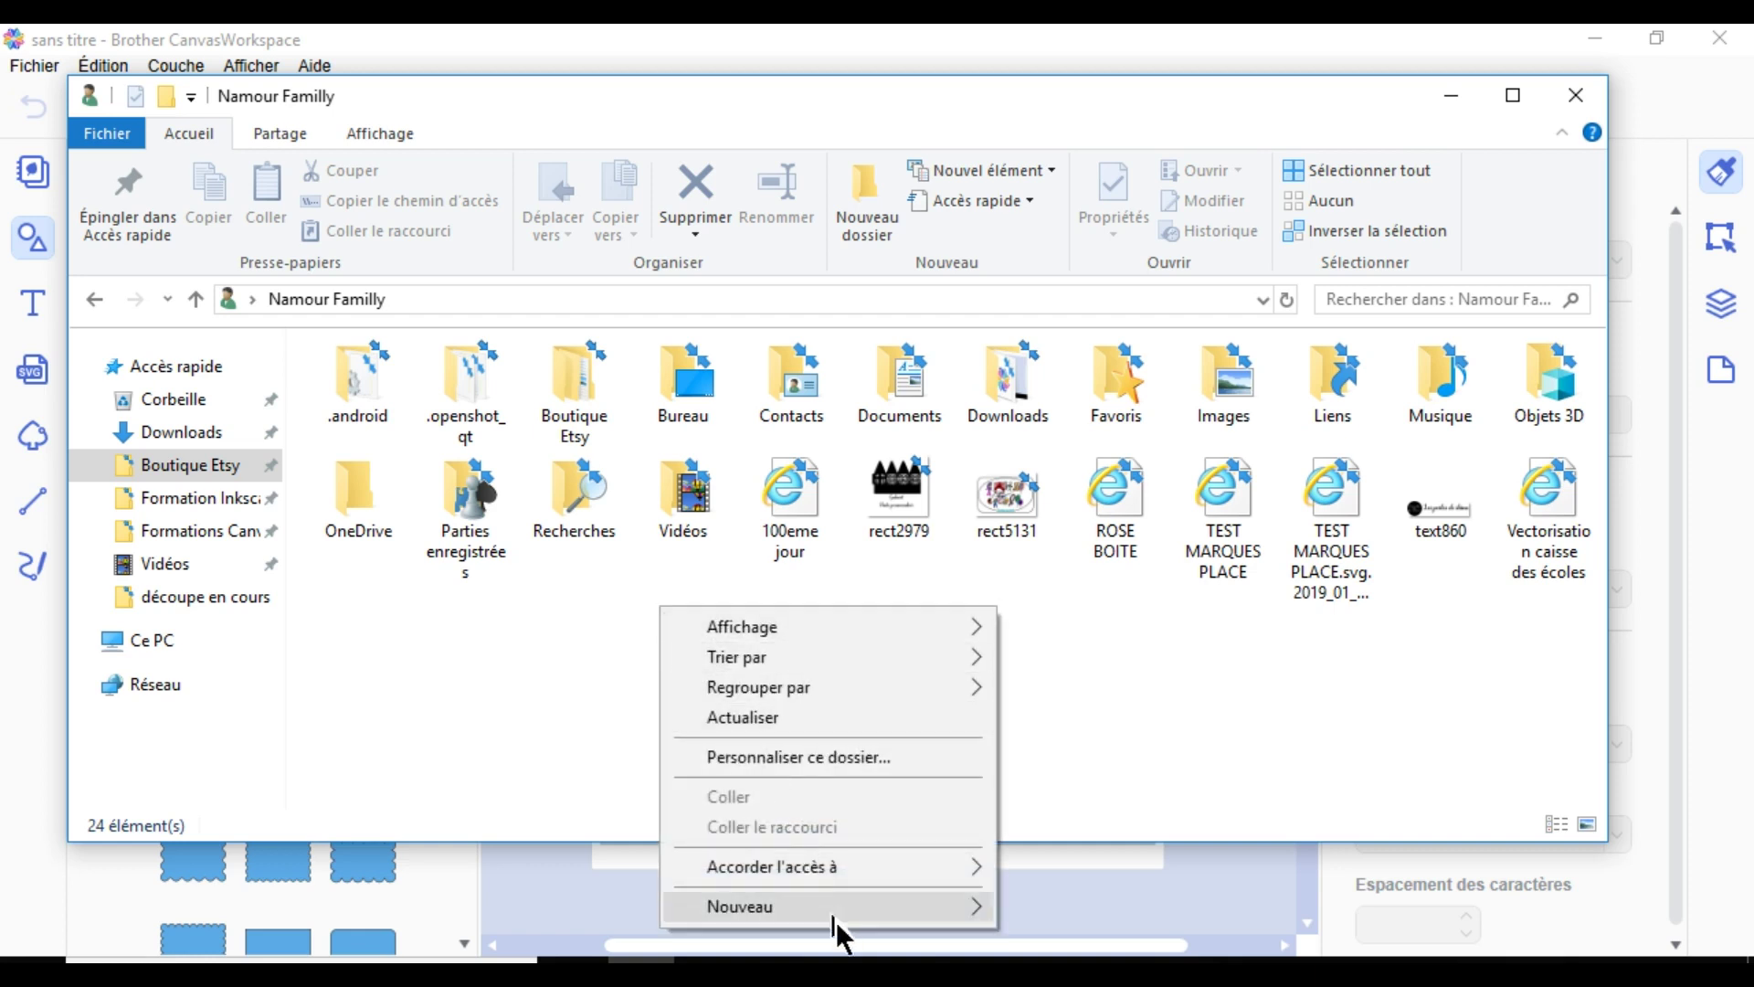
pyautogui.moveTo(851, 912)
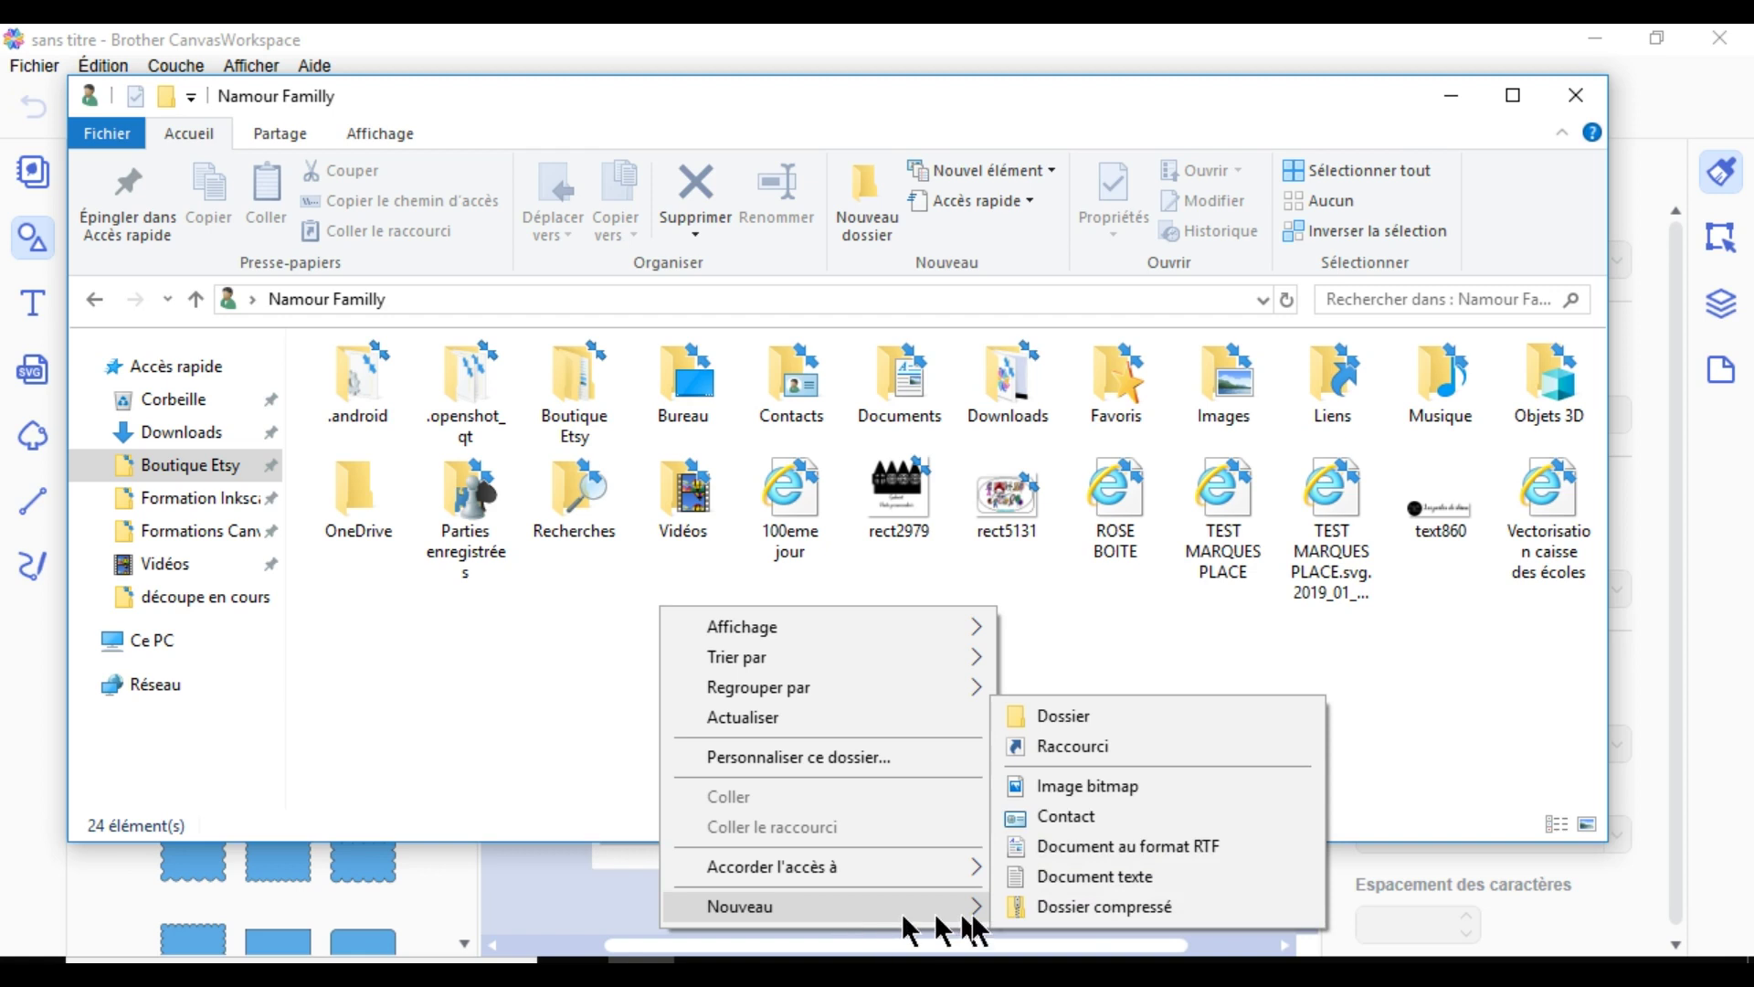
pyautogui.click(1104, 720)
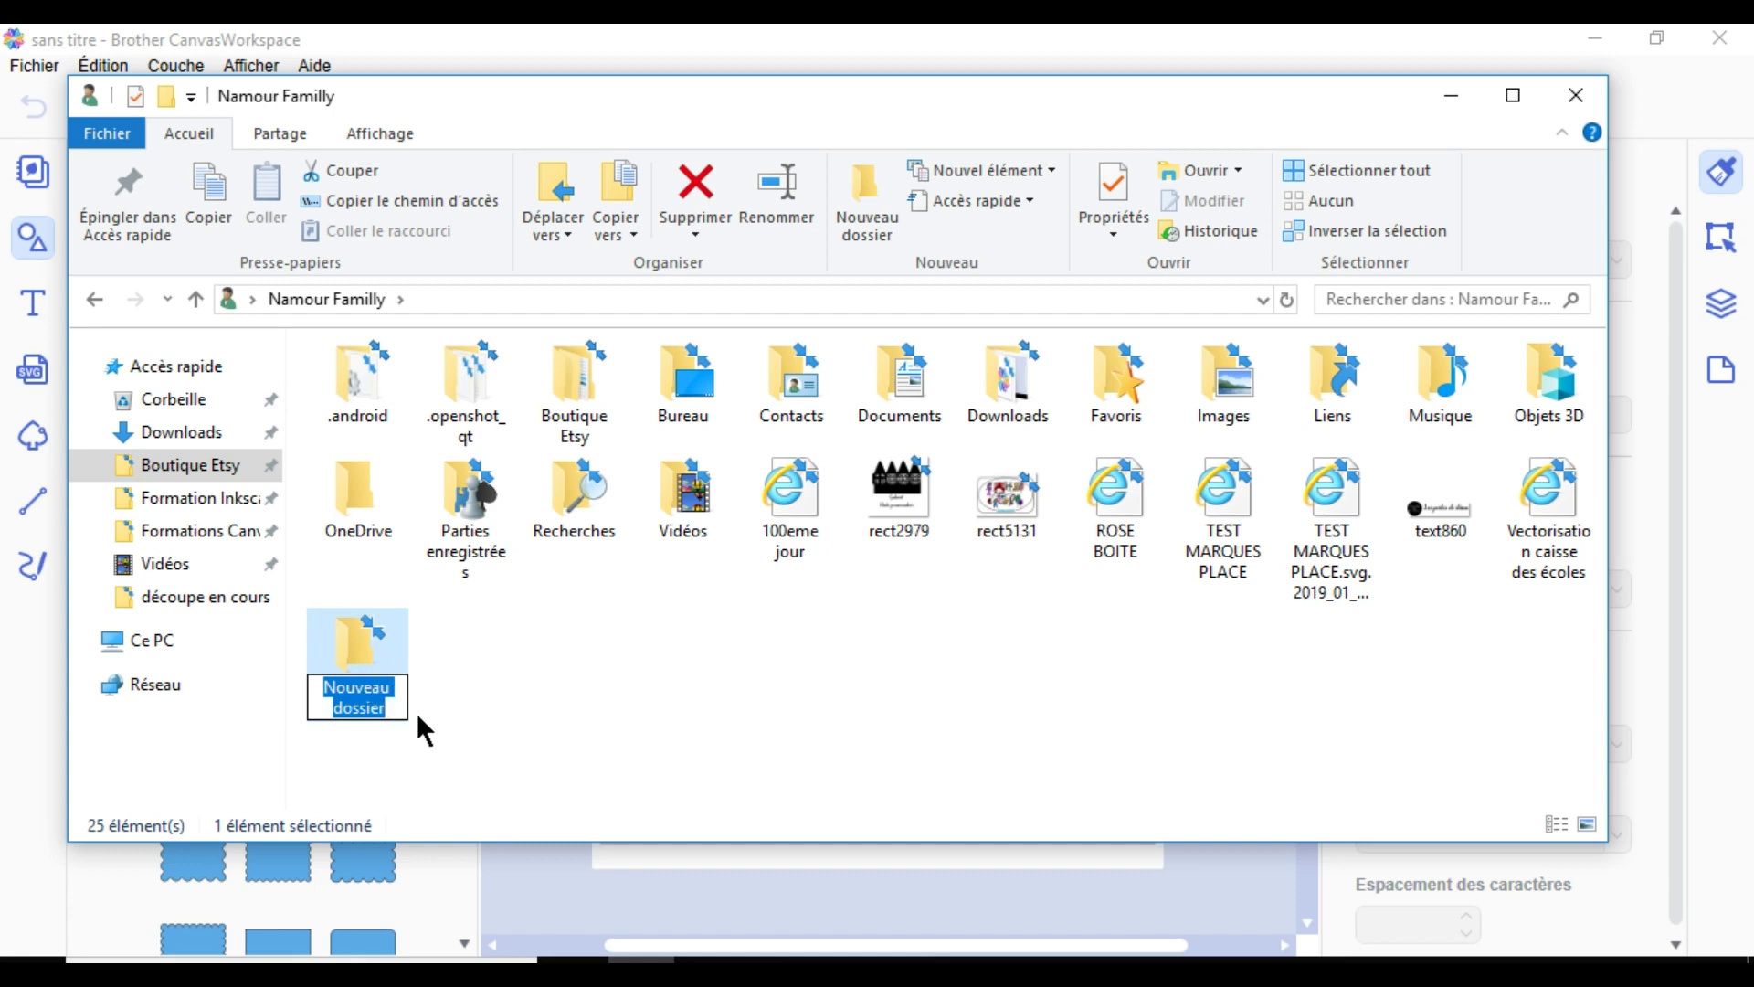
pyautogui.write('C')
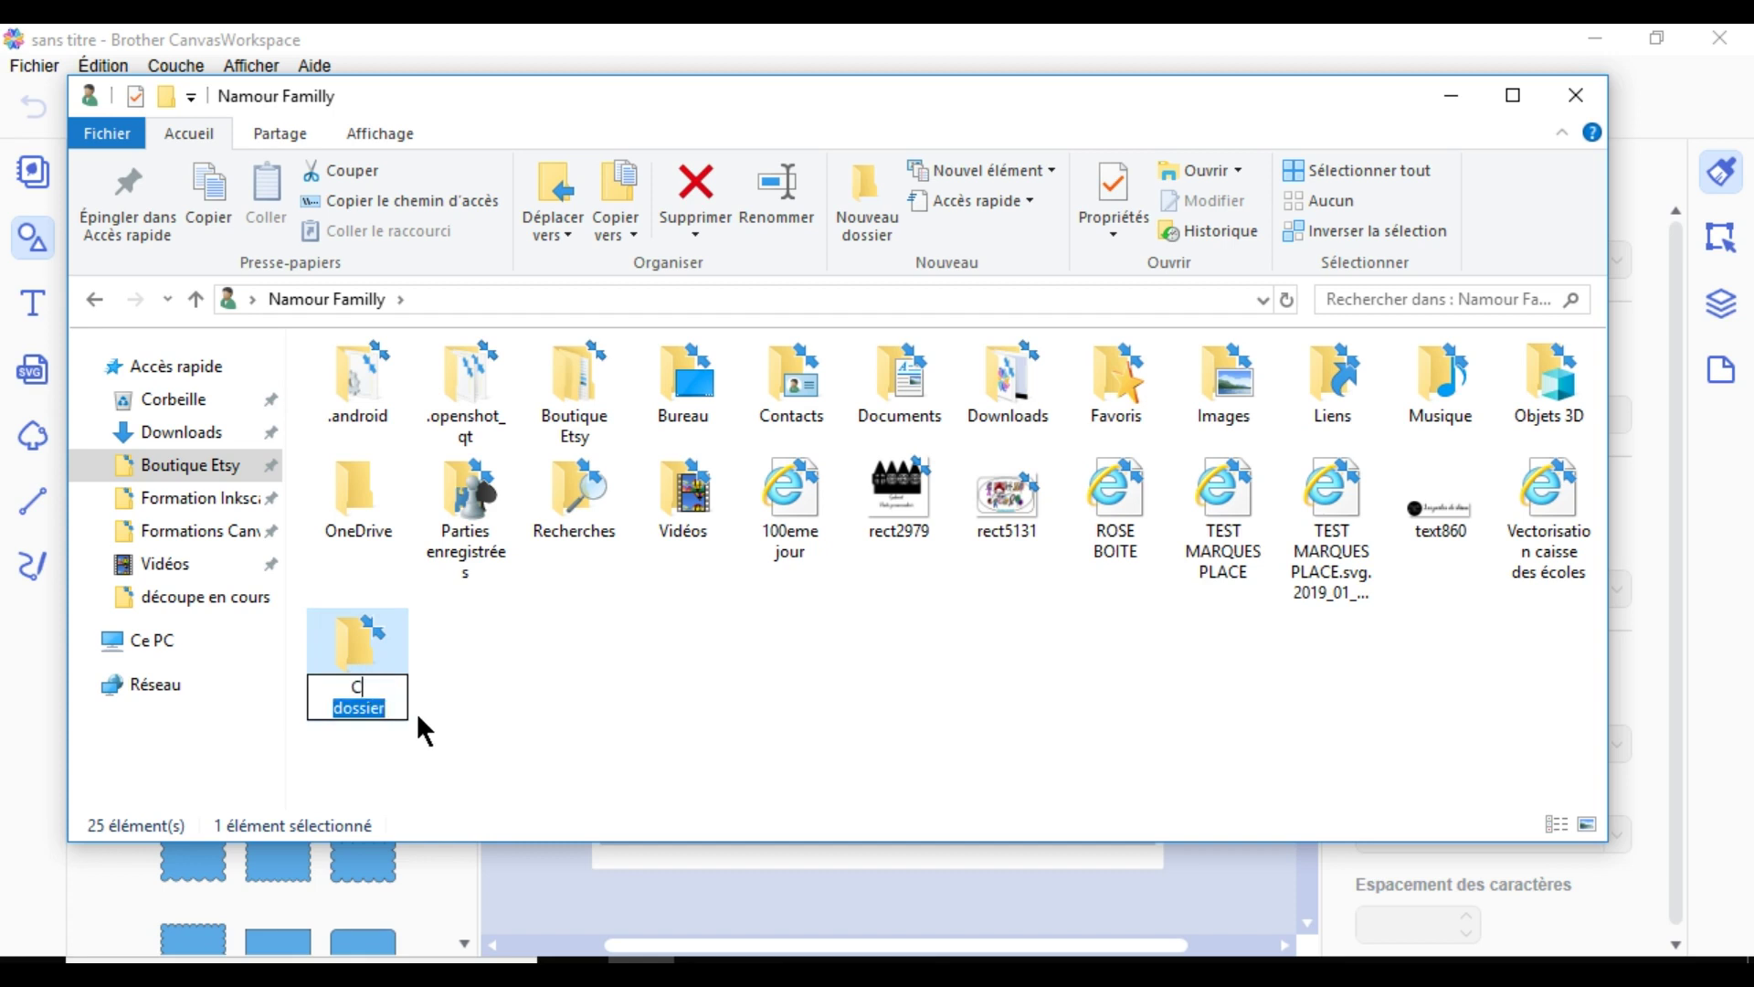
pyautogui.write('anca')
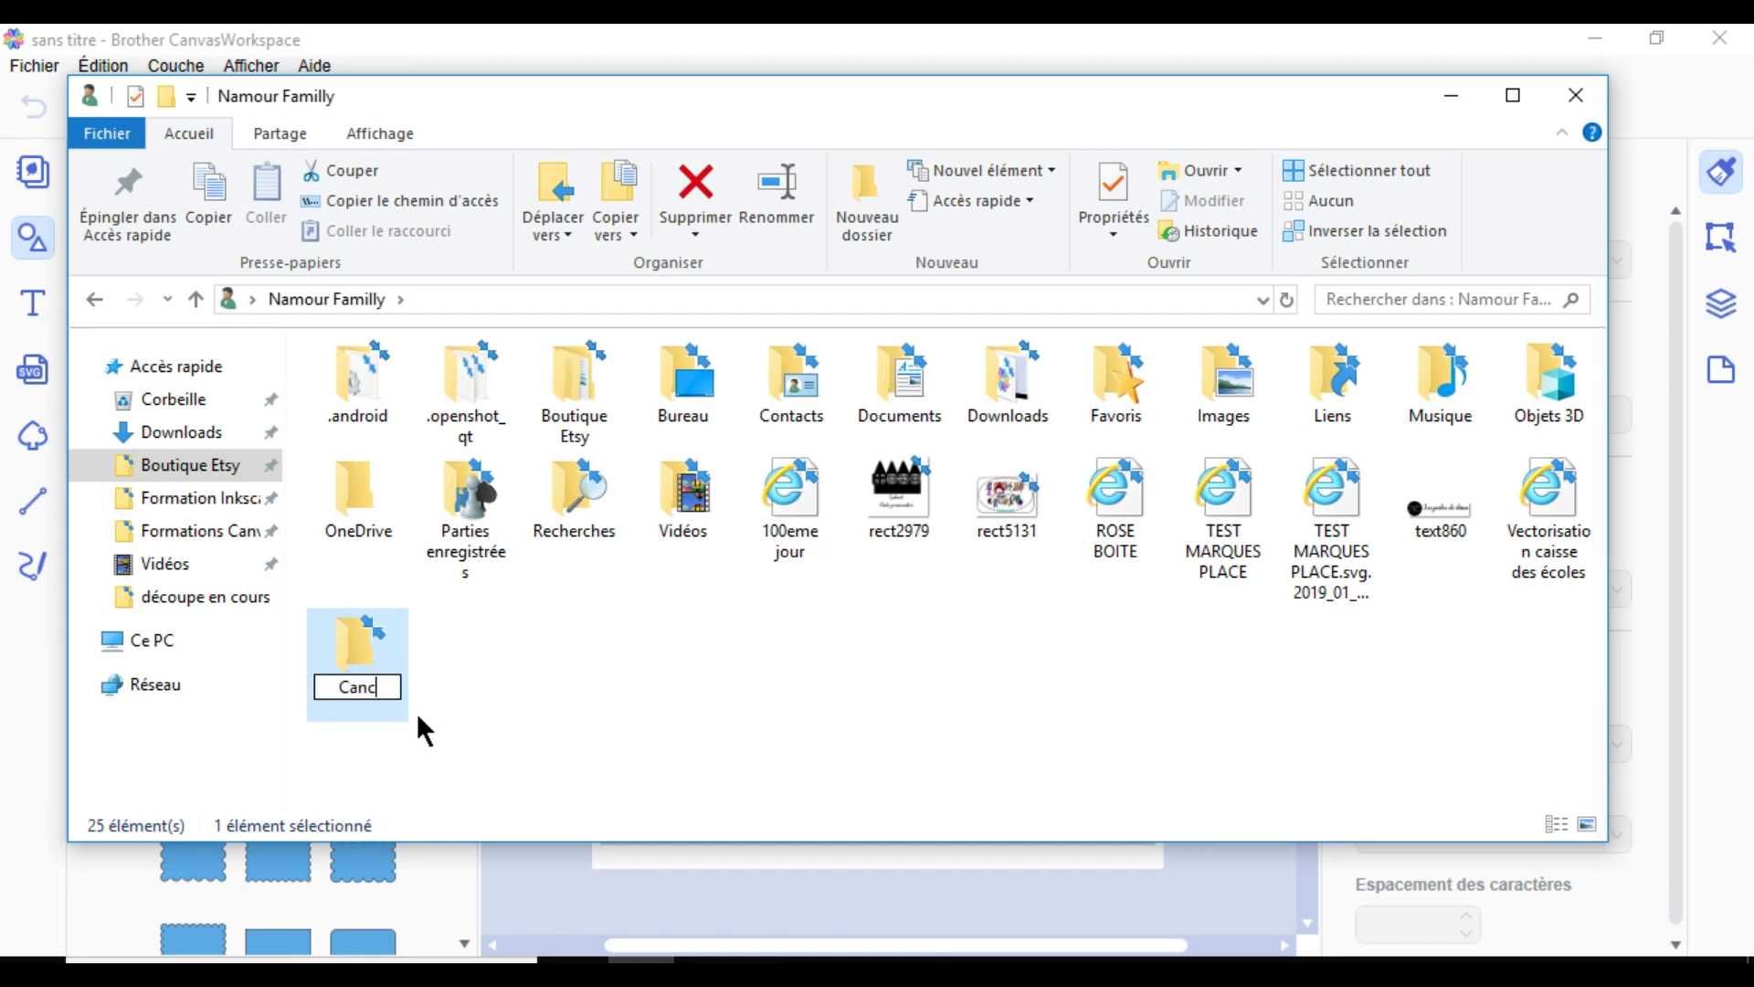
pyautogui.press('BackSpace')
pyautogui.press('BackSpace')
pyautogui.write('vas')
pyautogui.click(492, 688)
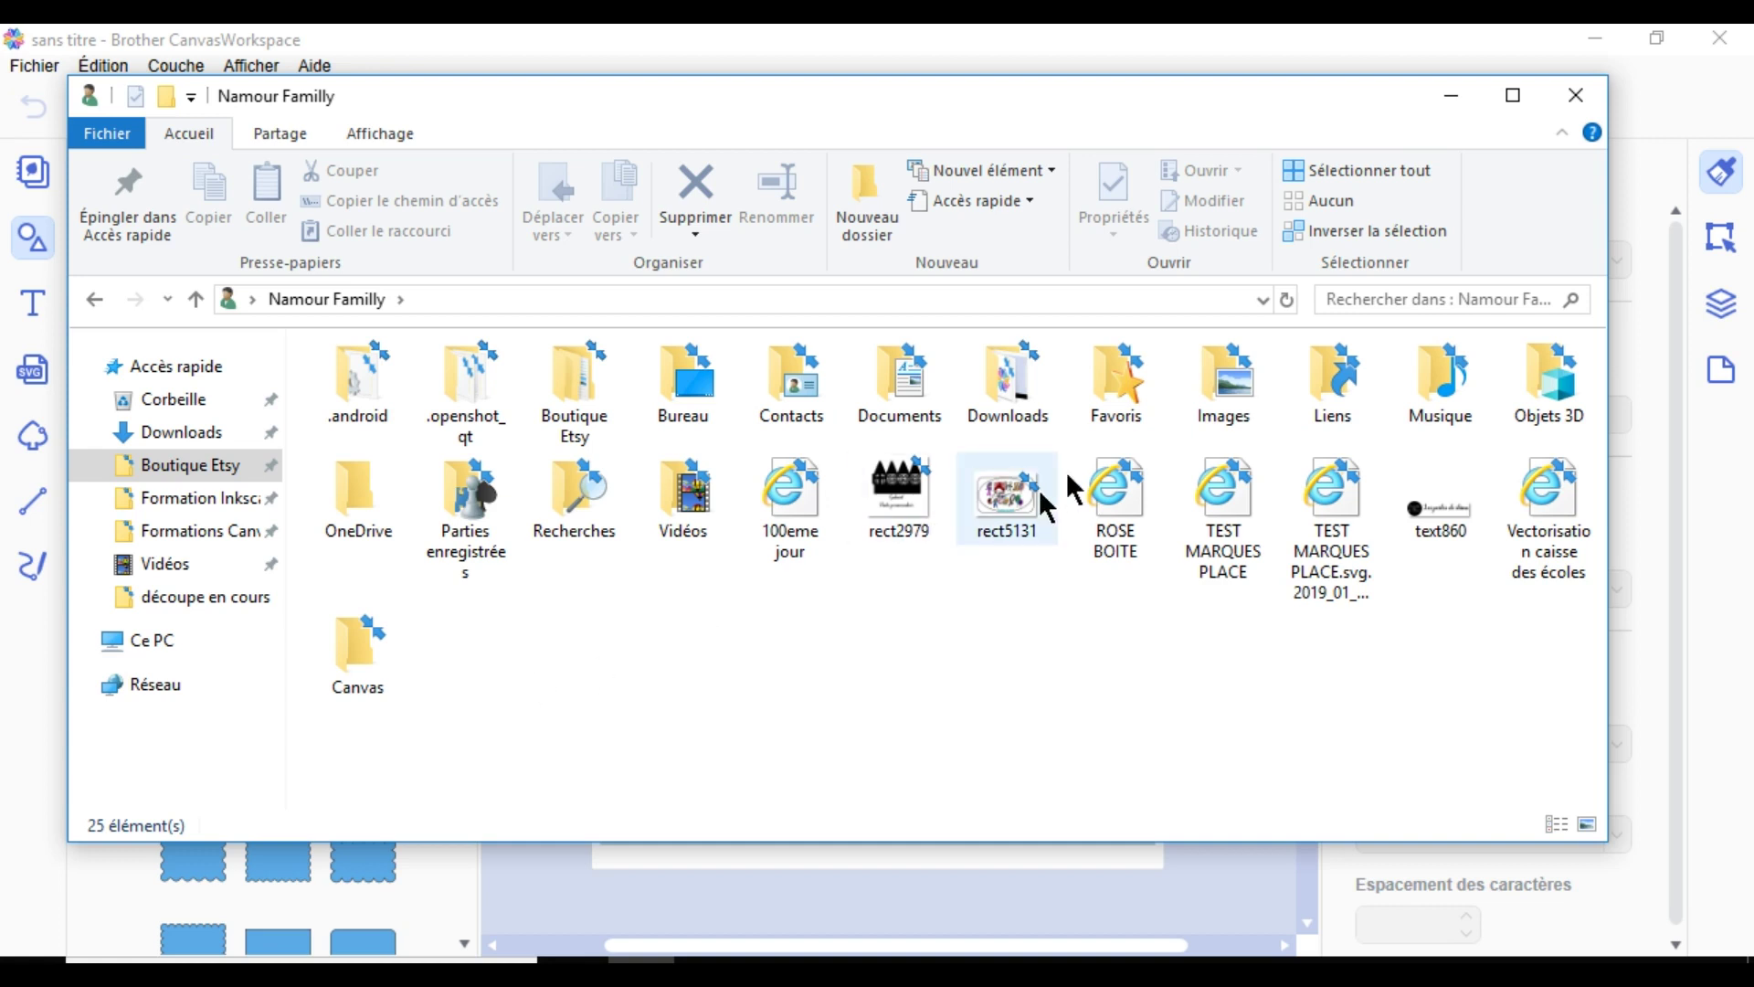
# Return to CanvasWorkspace and add a plain square with sharp corners to the mat
pyautogui.click(1655, 119)
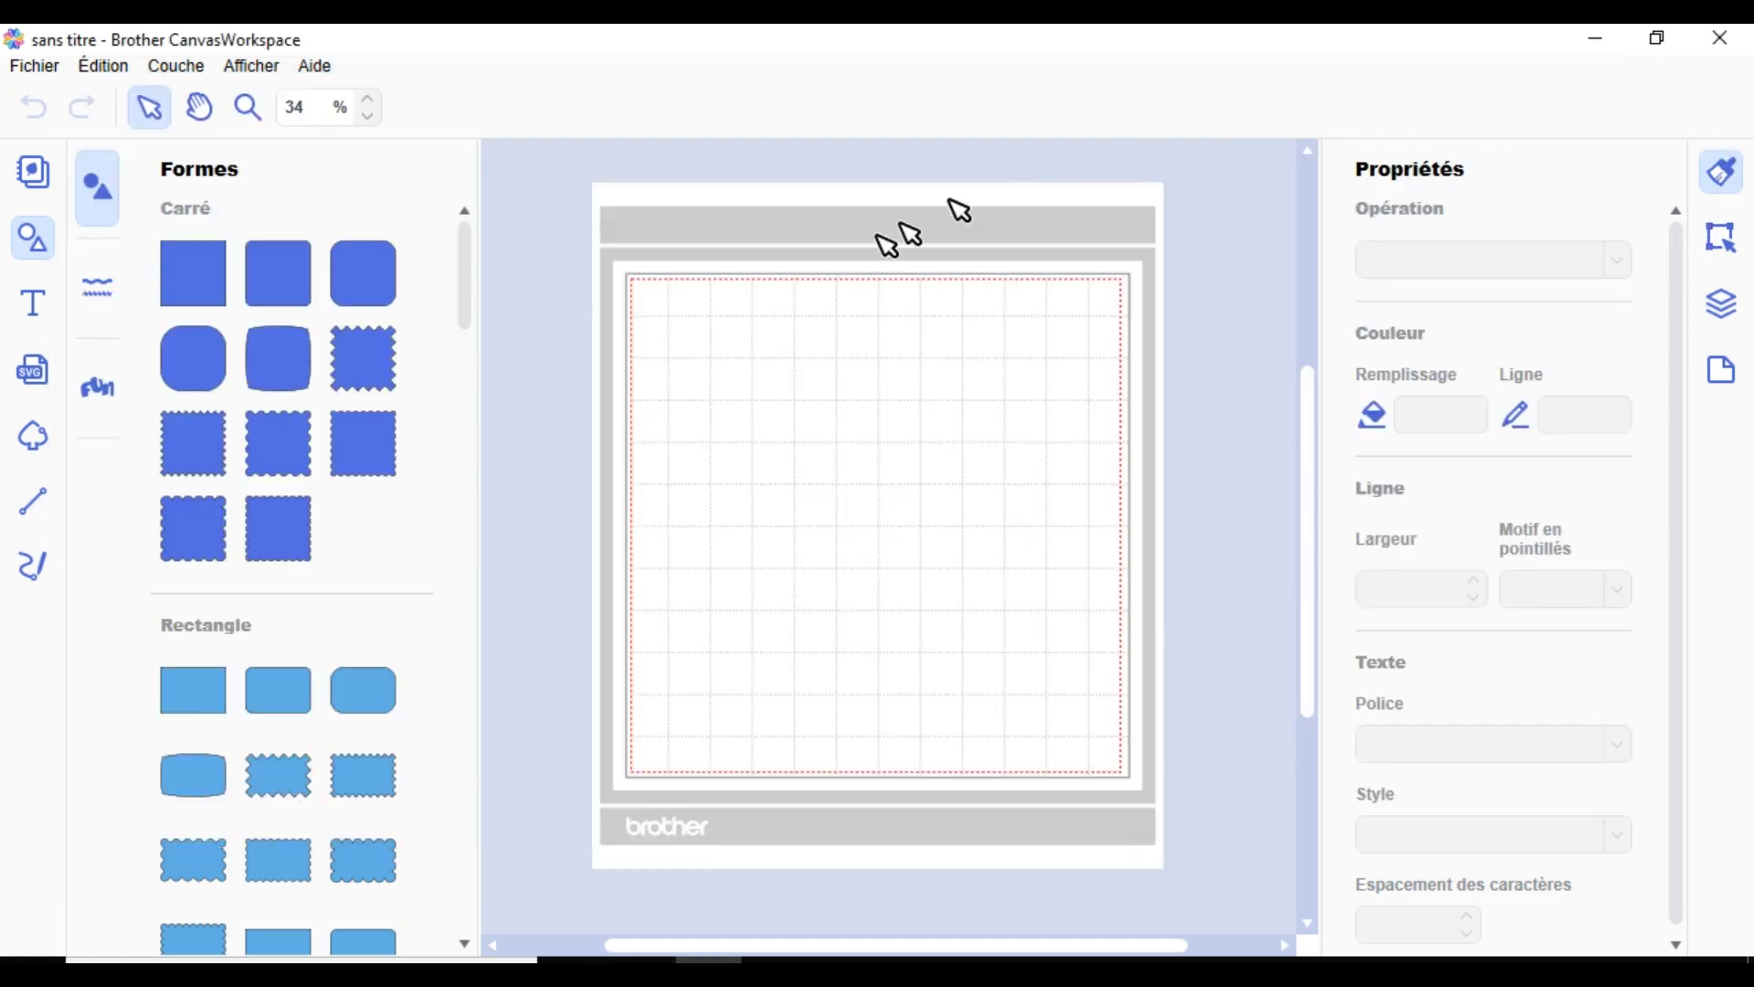
pyautogui.click(182, 288)
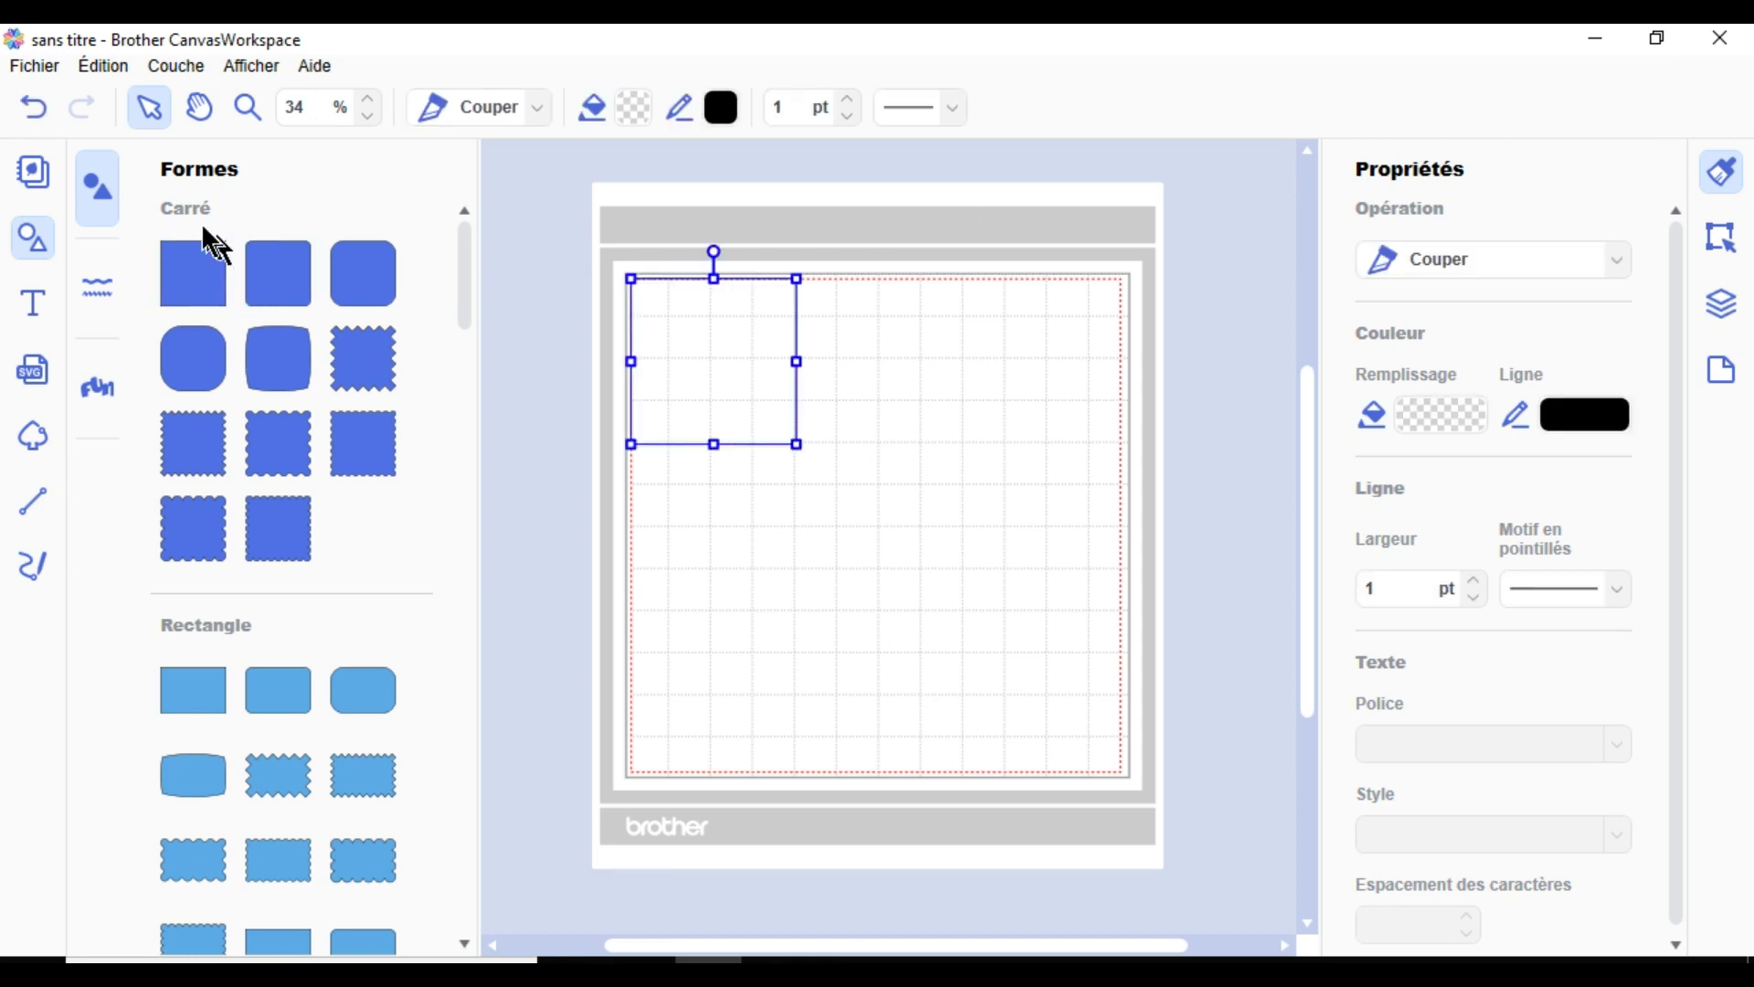
# Start saving the project and choose the Canvas folder in the user's home folder as its location
pyautogui.click(47, 74)
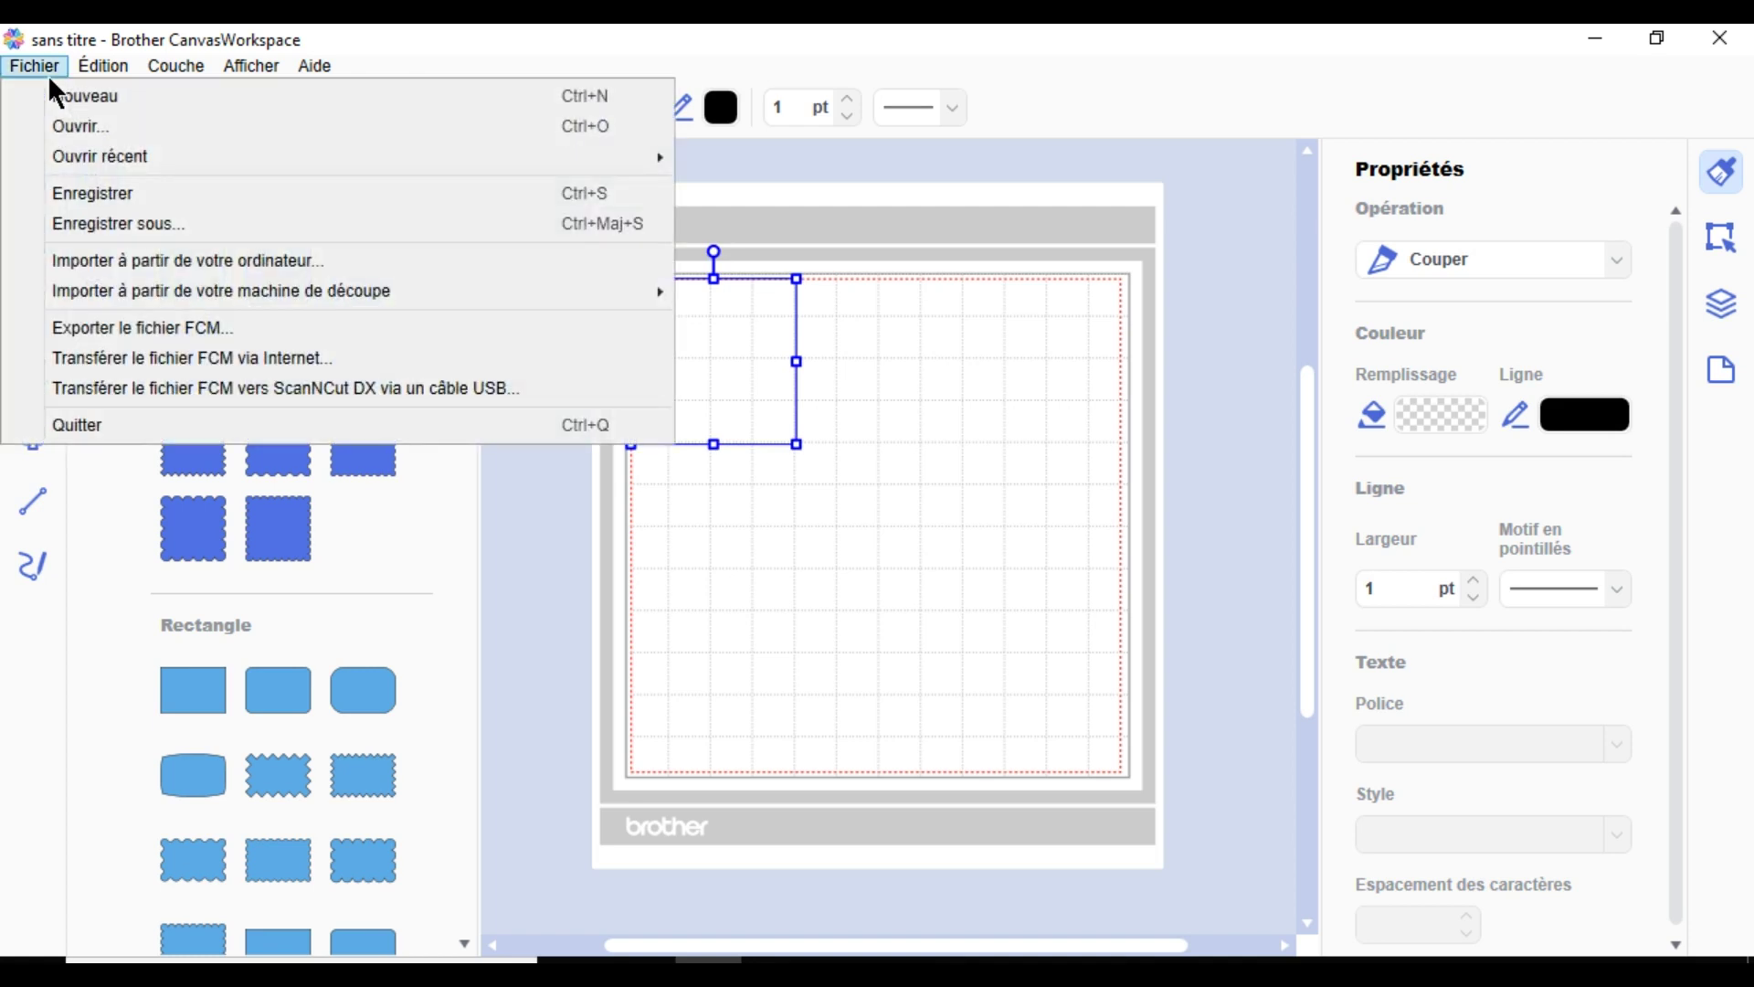
pyautogui.click(102, 193)
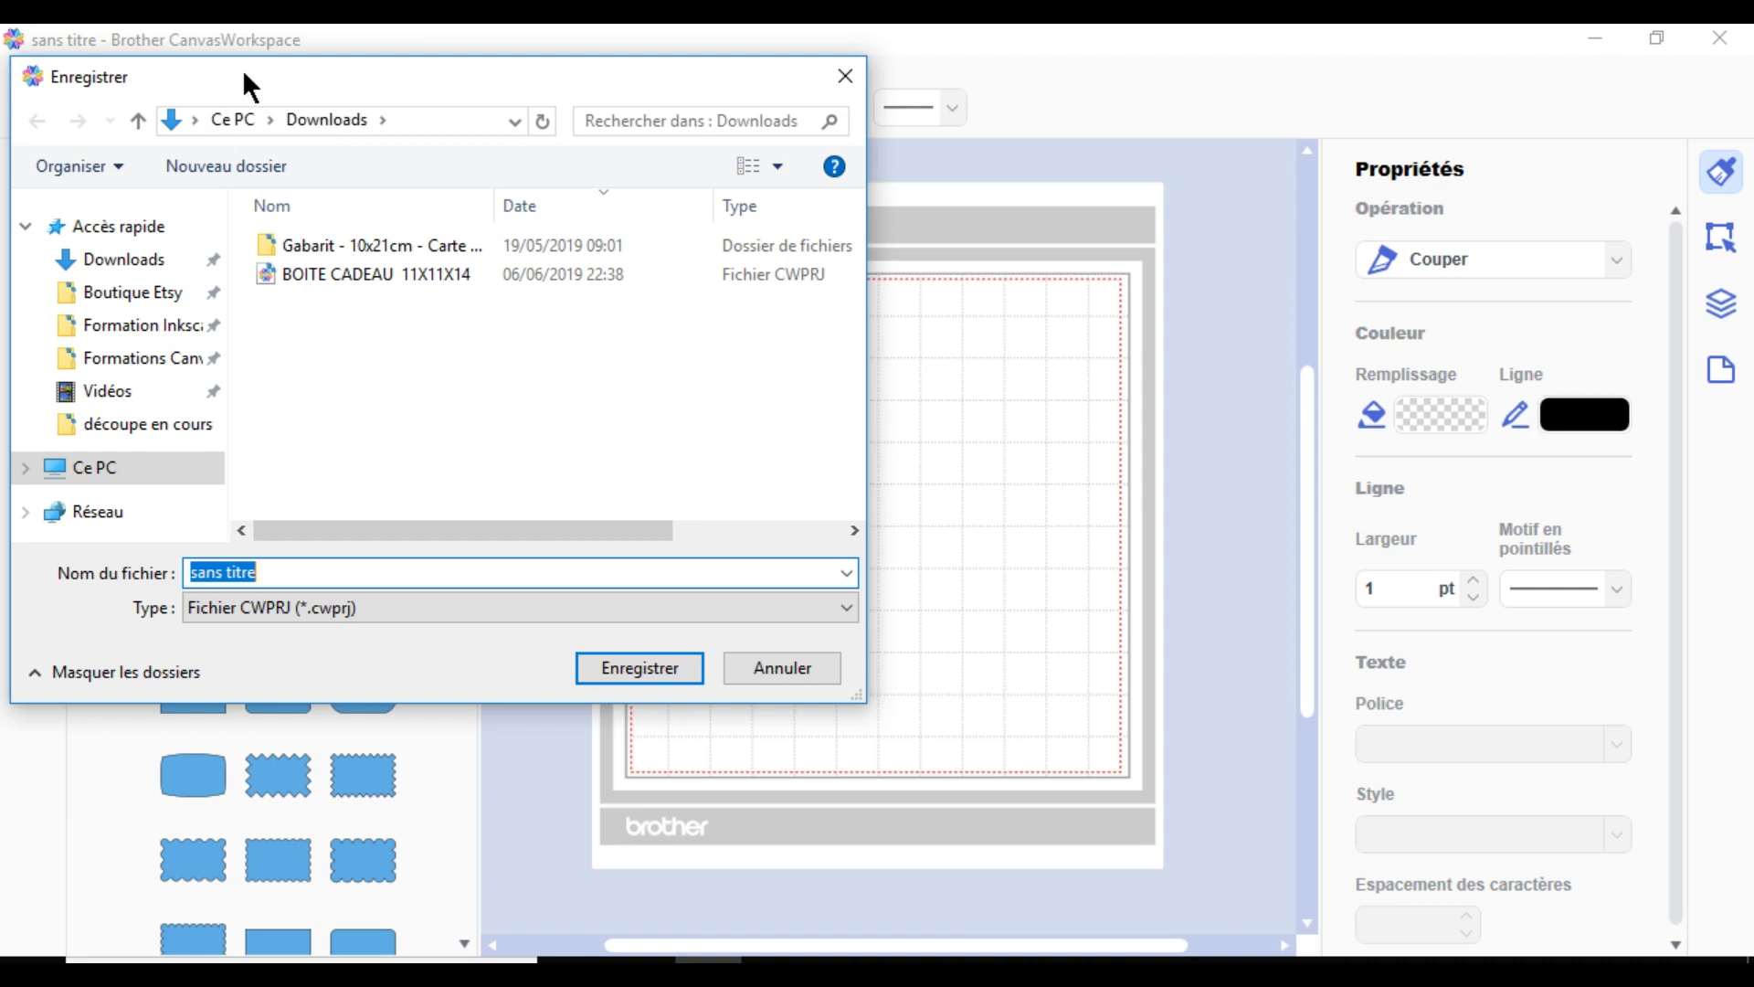
pyautogui.click(144, 301)
pyautogui.click(231, 124)
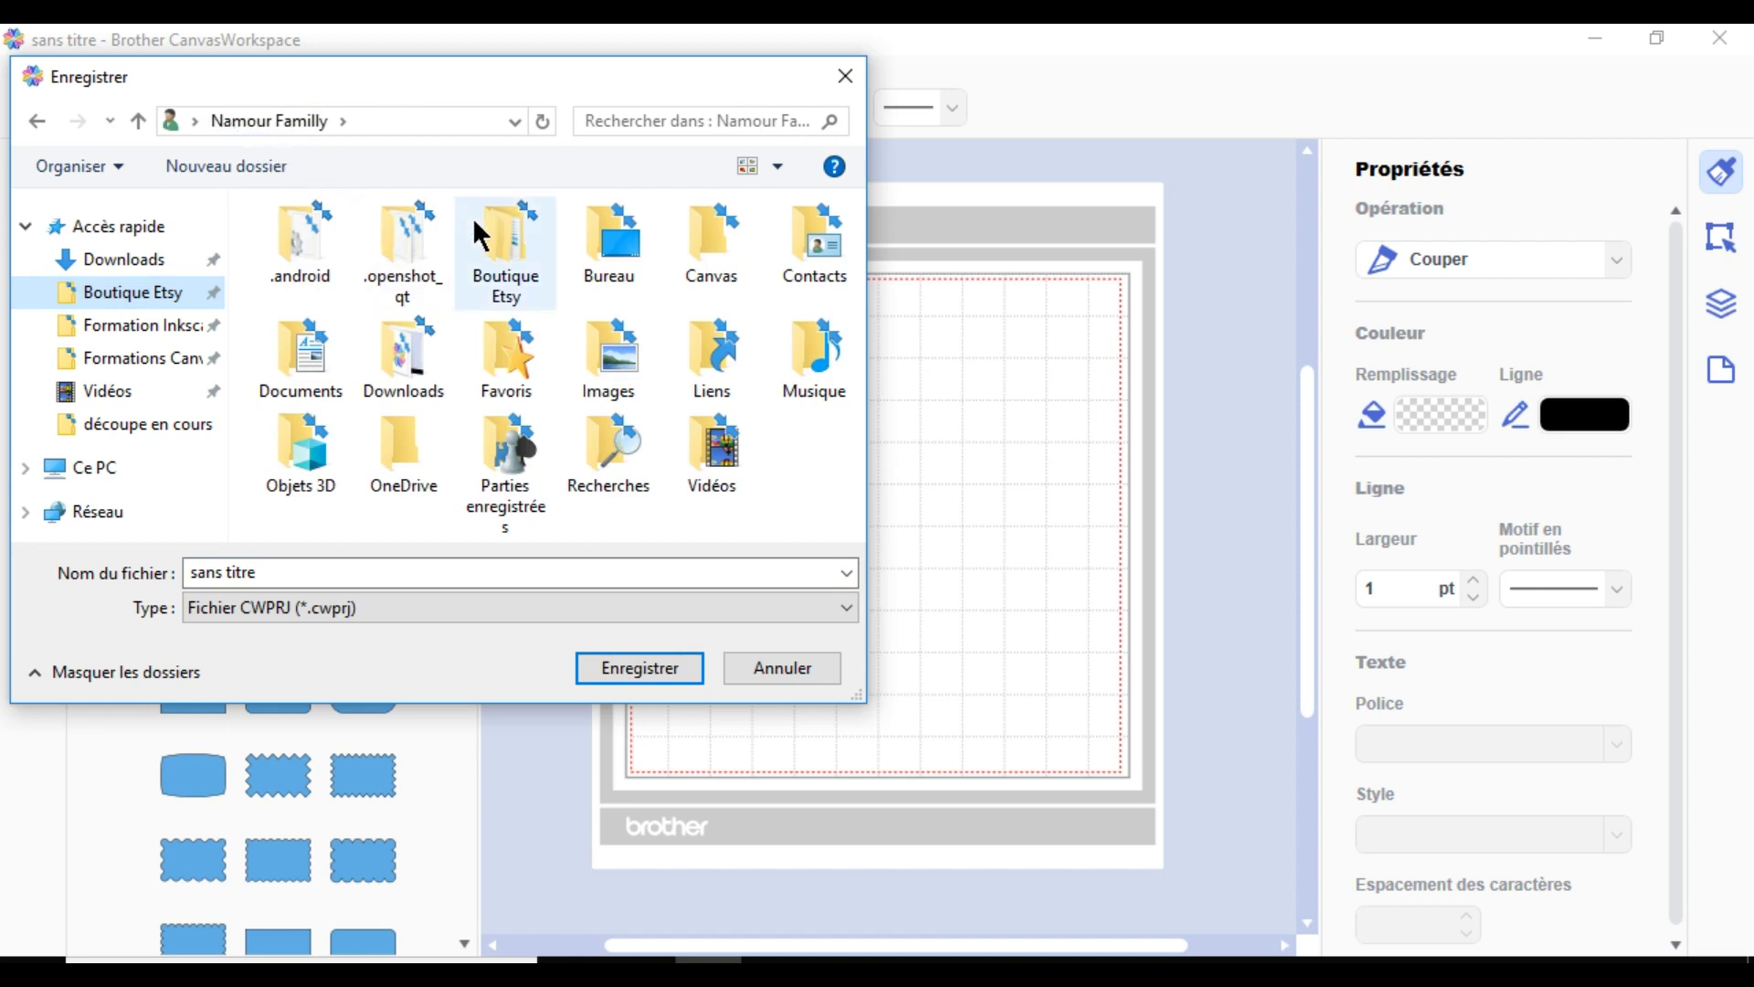
pyautogui.doubleClick(708, 274)
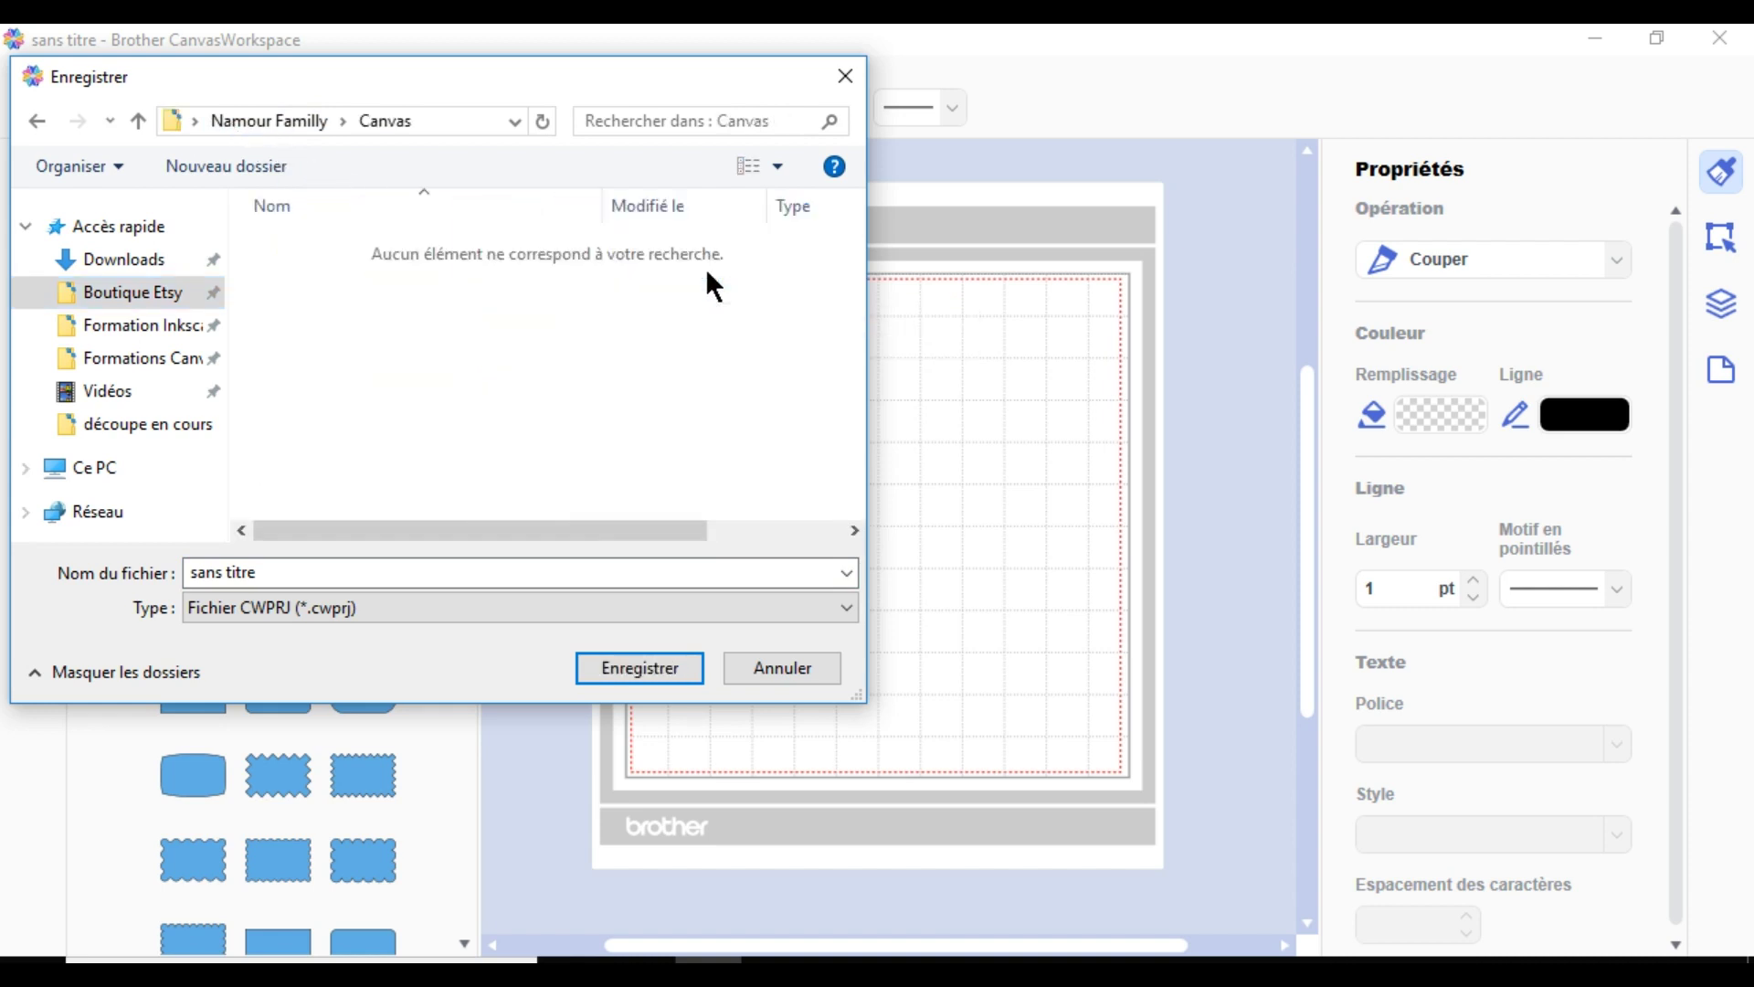
# Name the project file carré and save it as a CWPRJ file
pyautogui.doubleClick(445, 574)
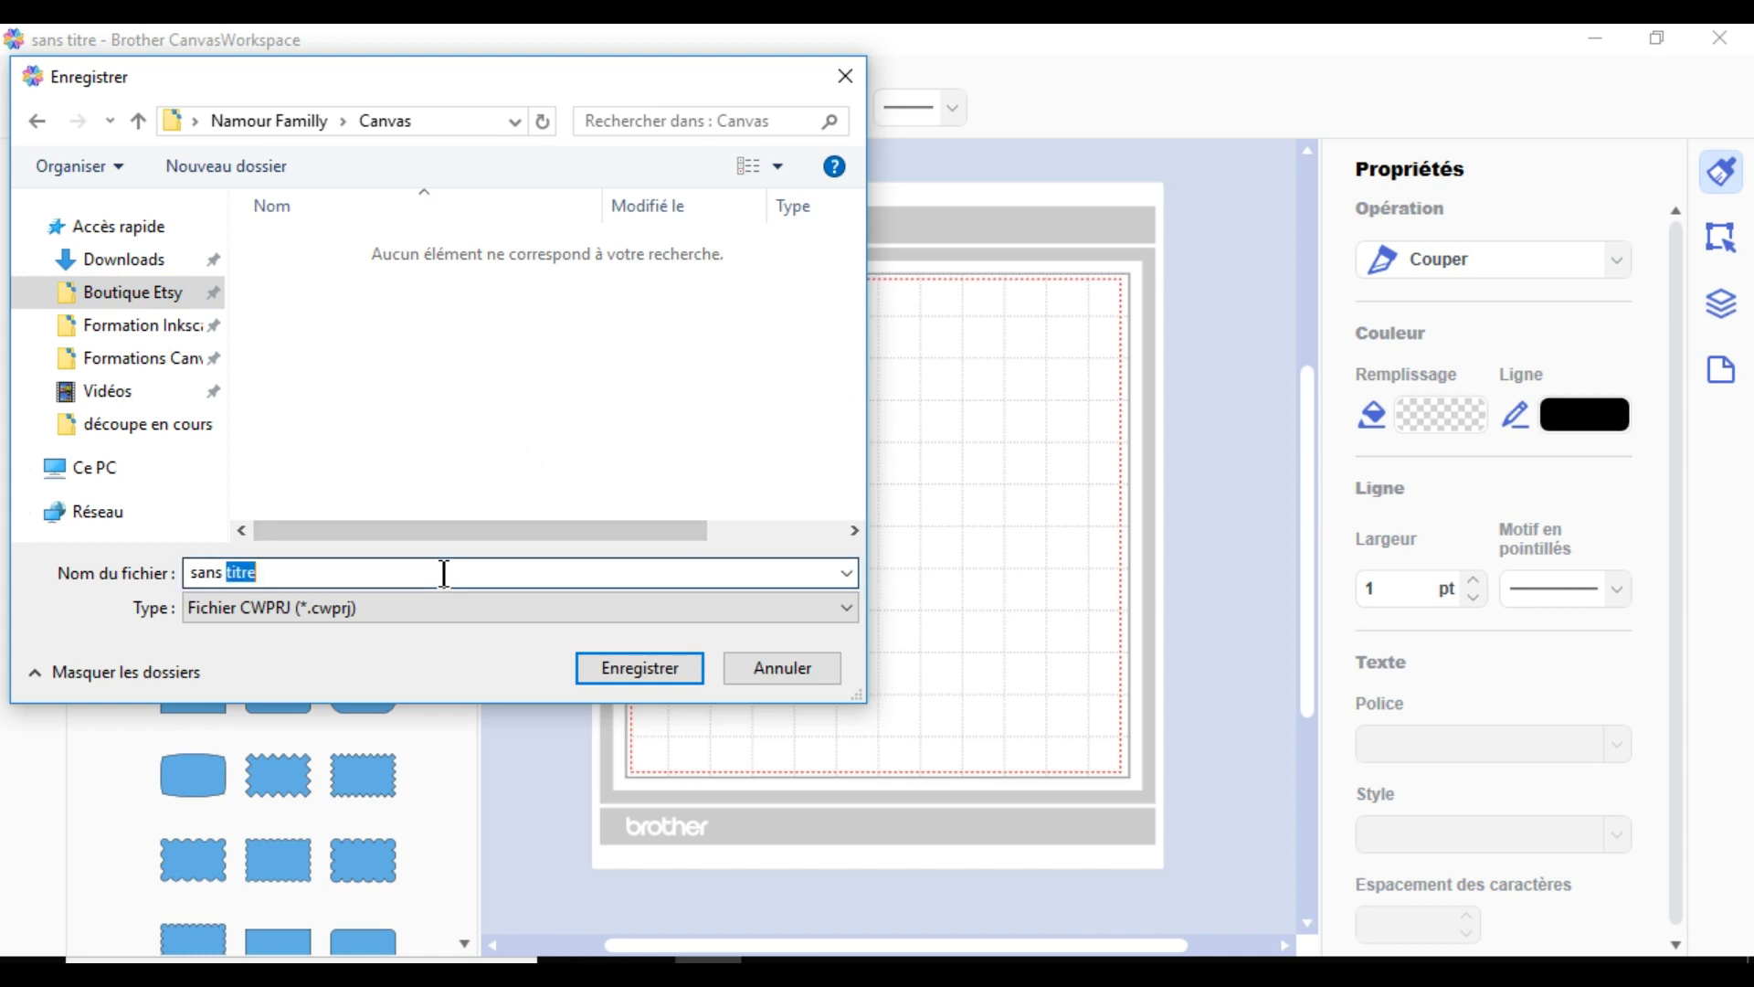
pyautogui.press('BackSpace')
pyautogui.press('BackSpace')
pyautogui.press('BackSpace')
pyautogui.press('BackSpace')
pyautogui.press('BackSpace')
pyautogui.press('BackSpace')
pyautogui.write('carré')
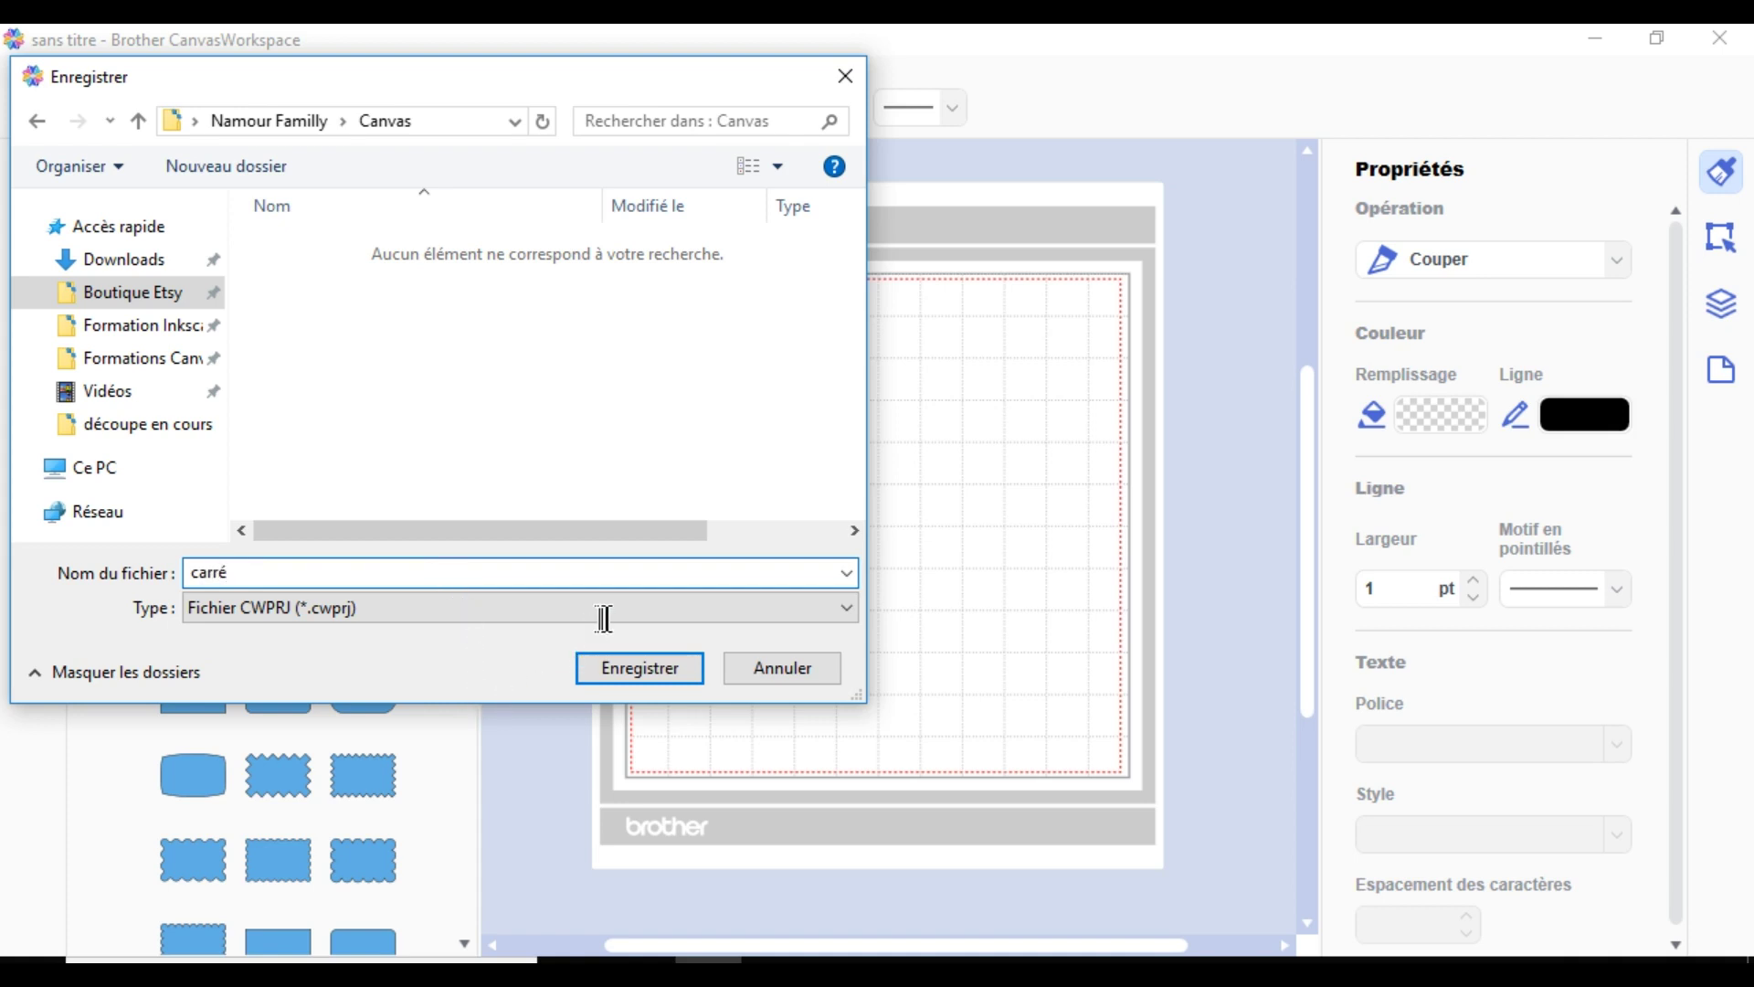
pyautogui.click(629, 678)
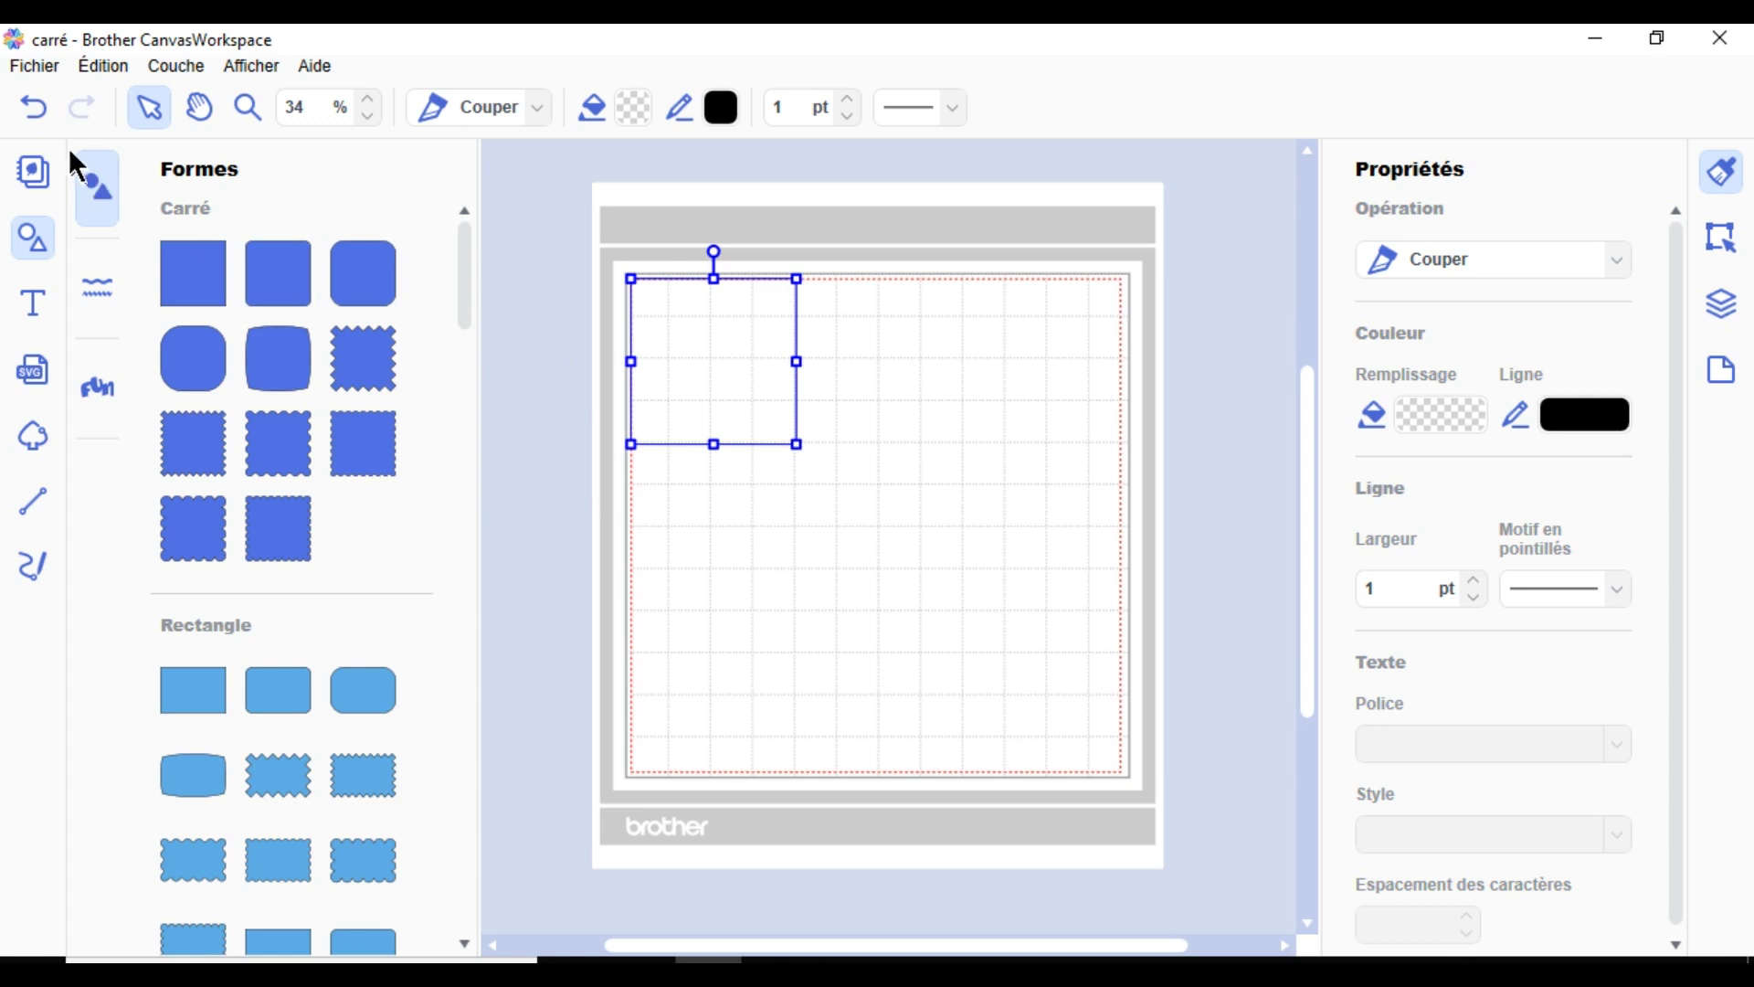
# Create a new blank project and reopen carré.cwprj from the recent files
pyautogui.click(46, 68)
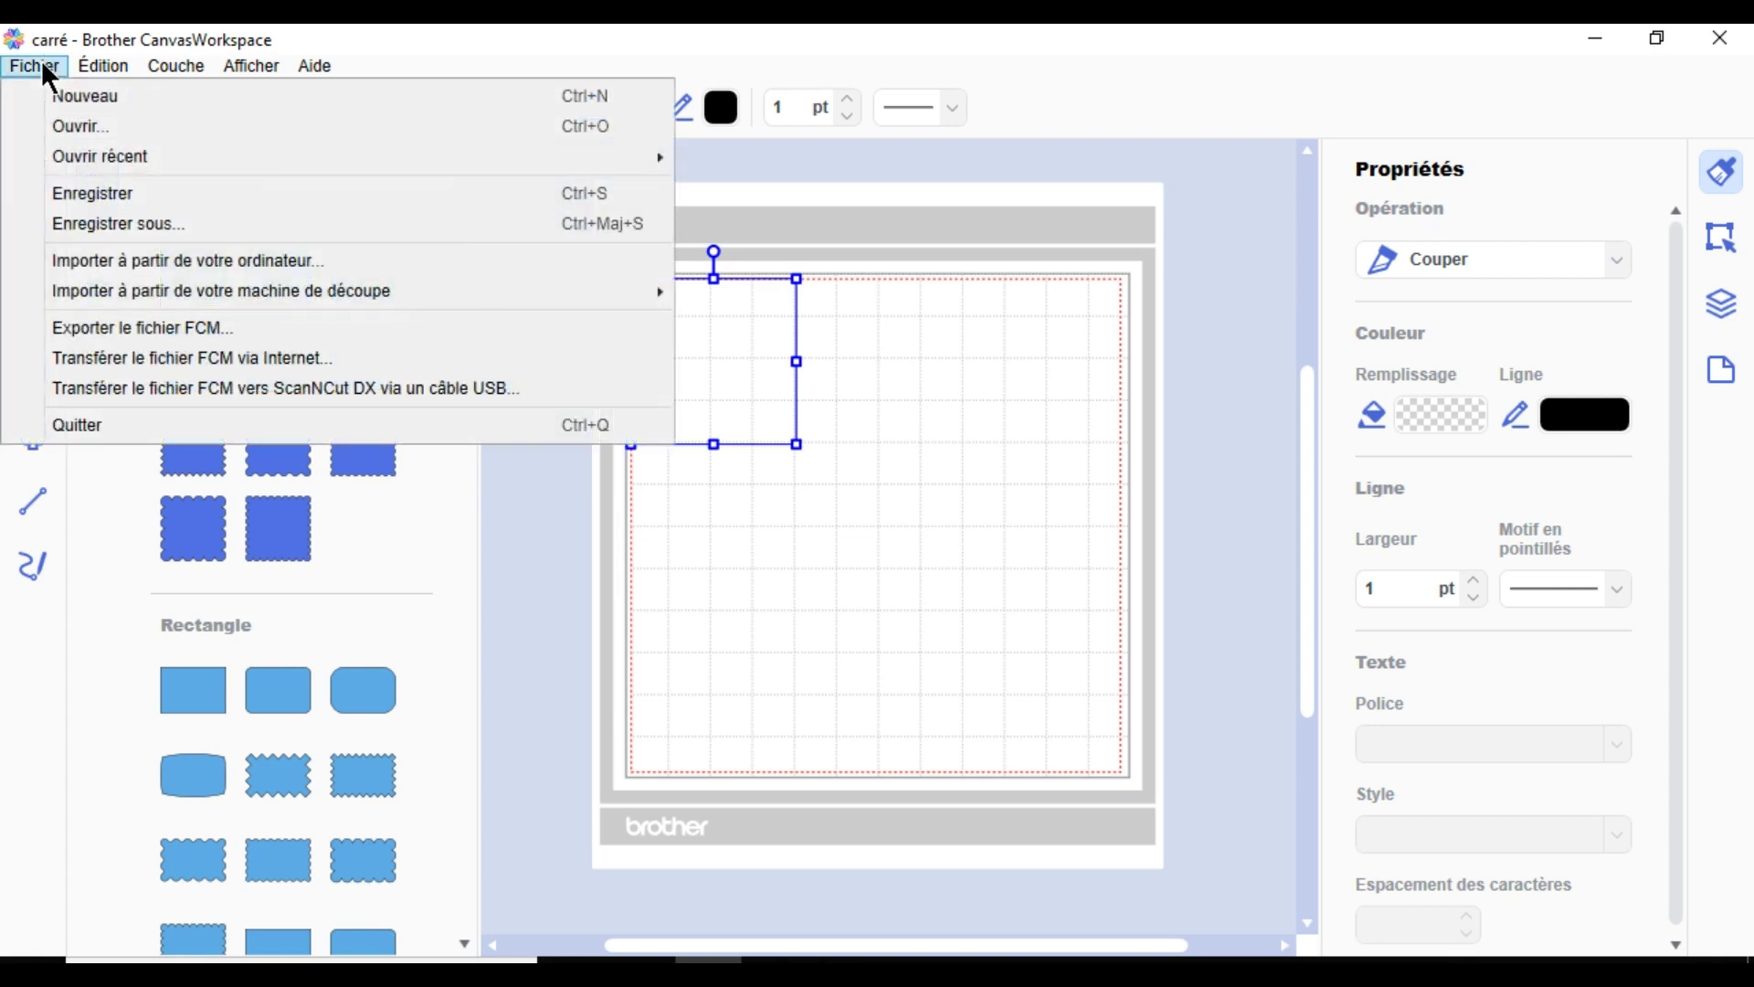
pyautogui.click(86, 98)
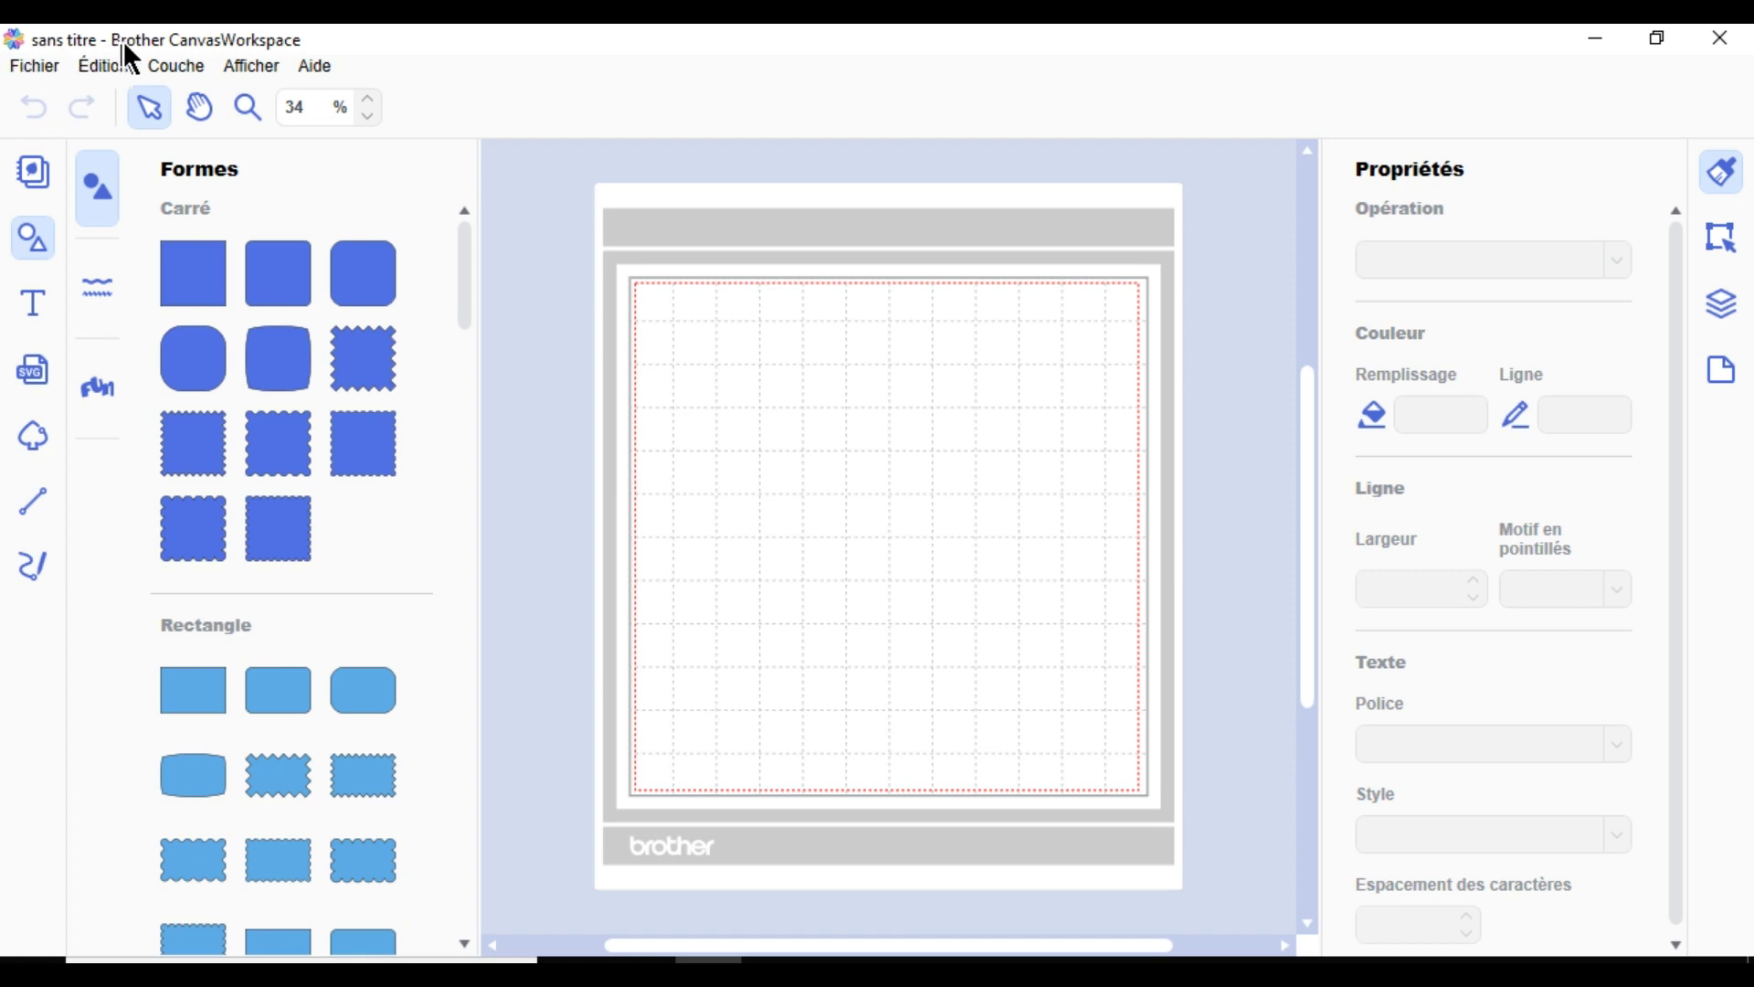
pyautogui.click(56, 68)
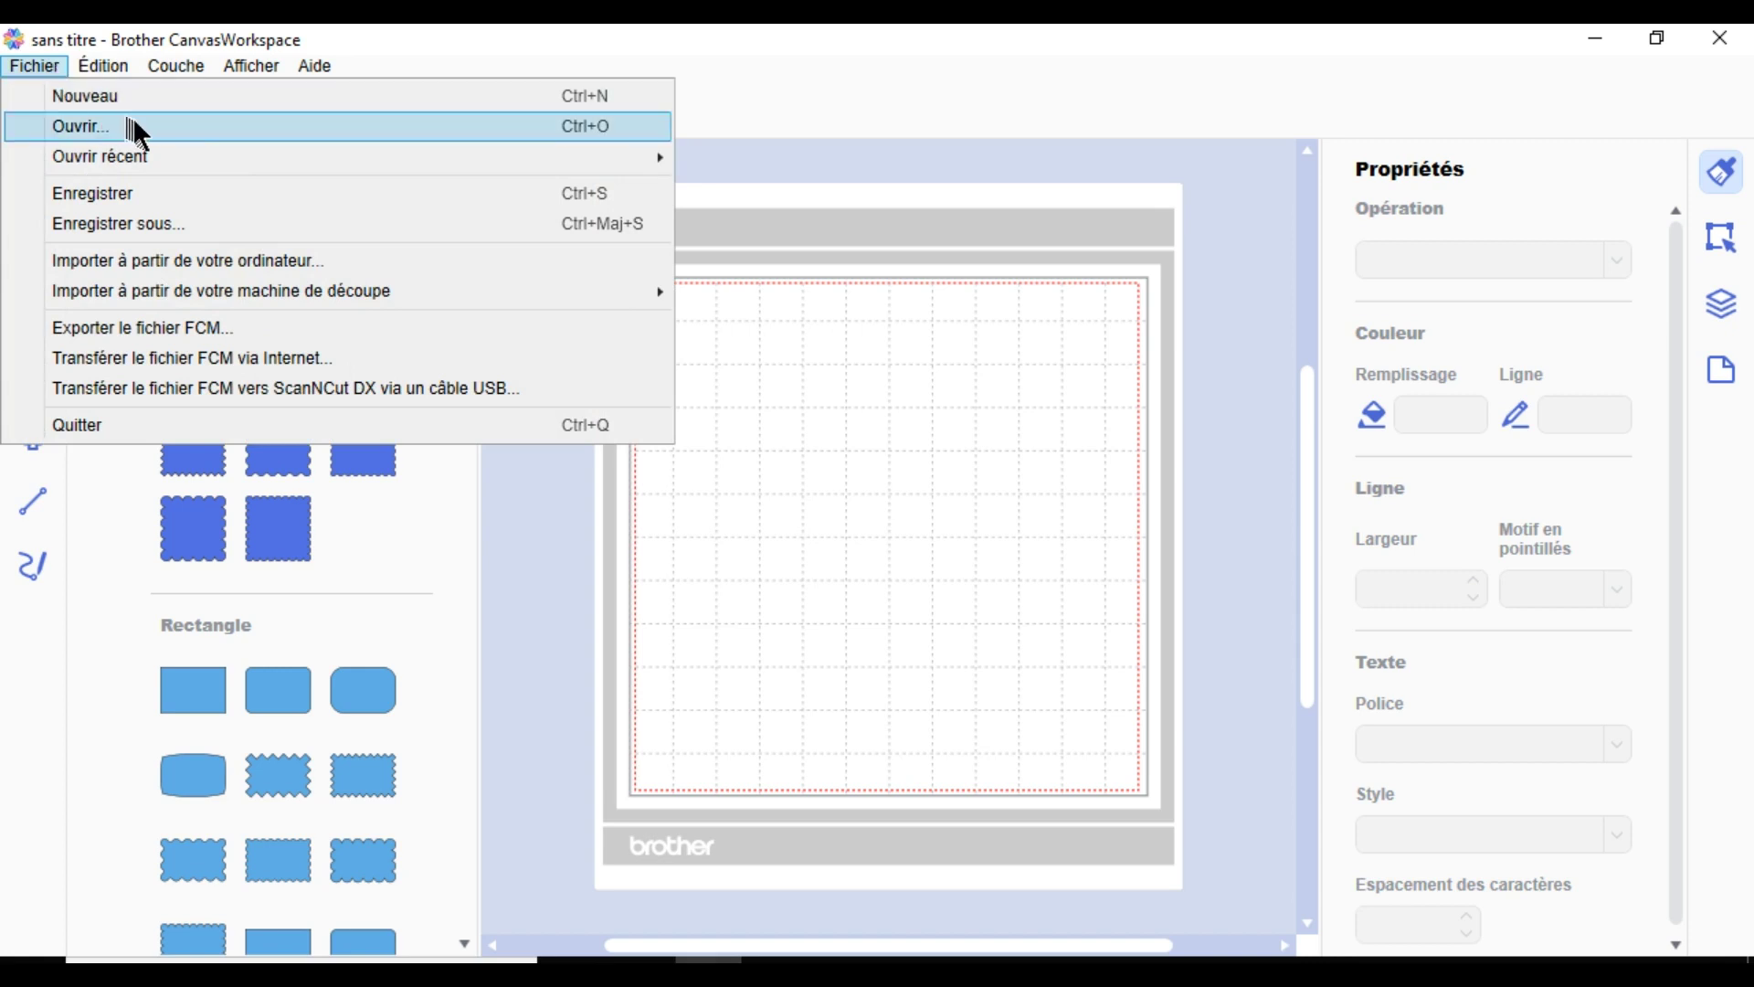
pyautogui.moveTo(175, 157)
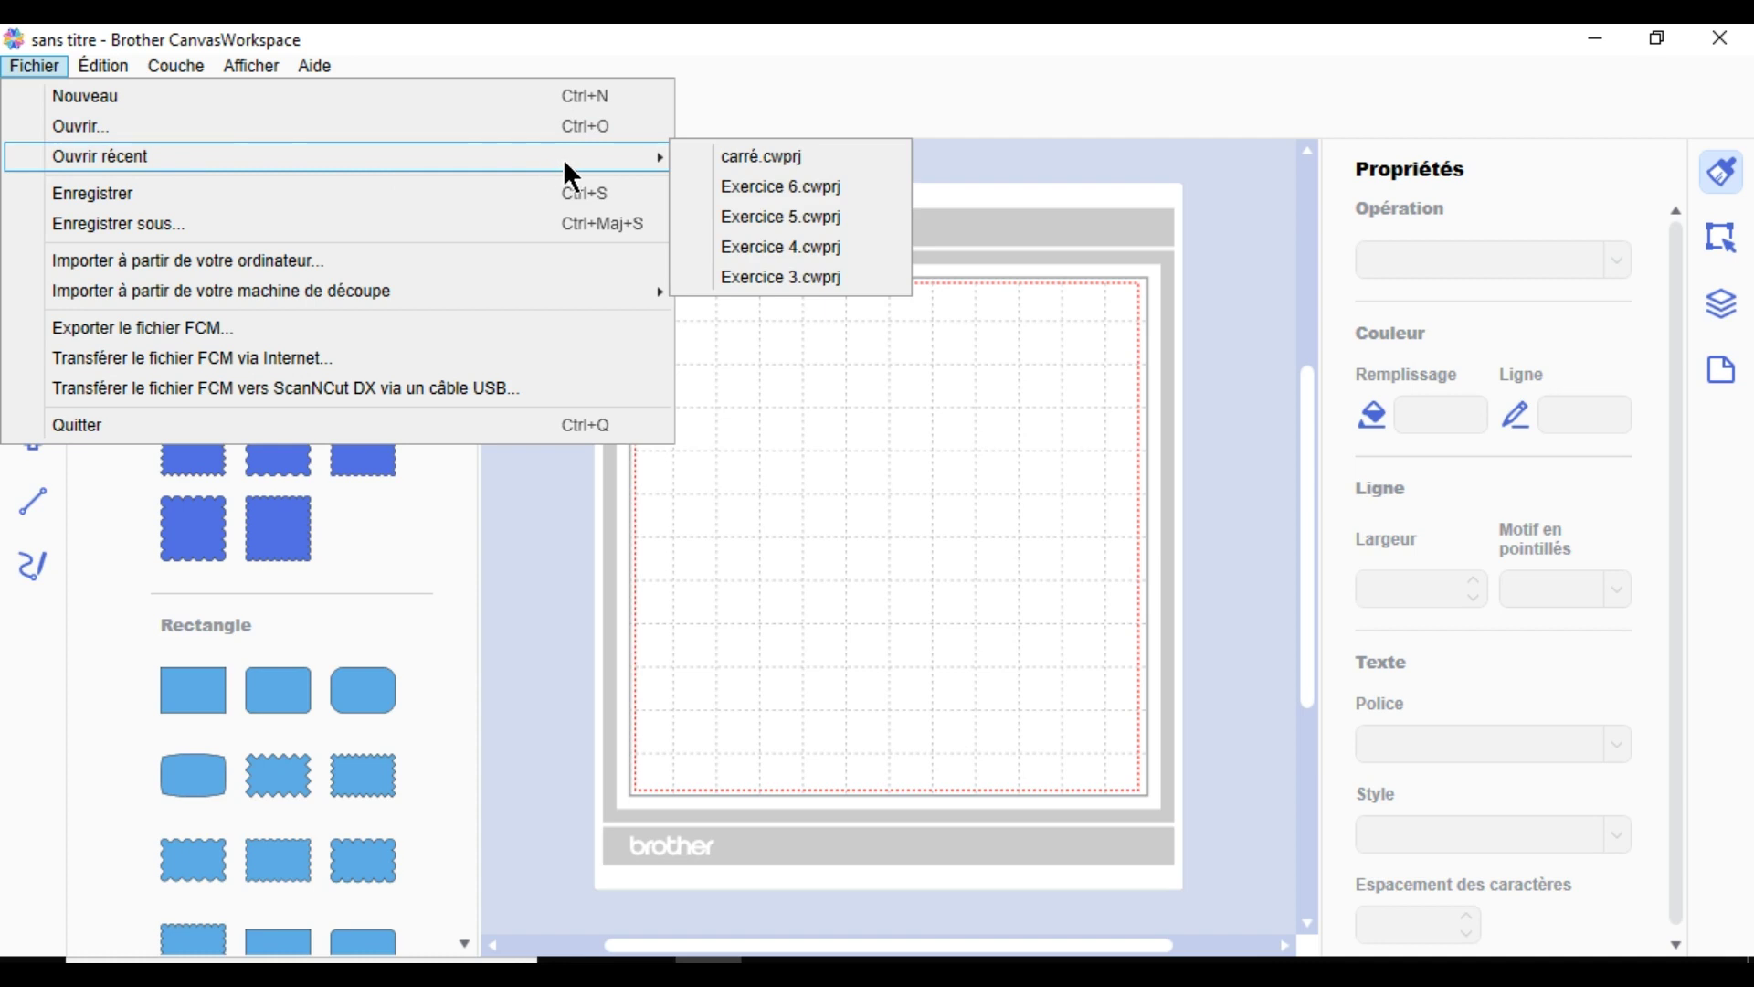
pyautogui.click(743, 161)
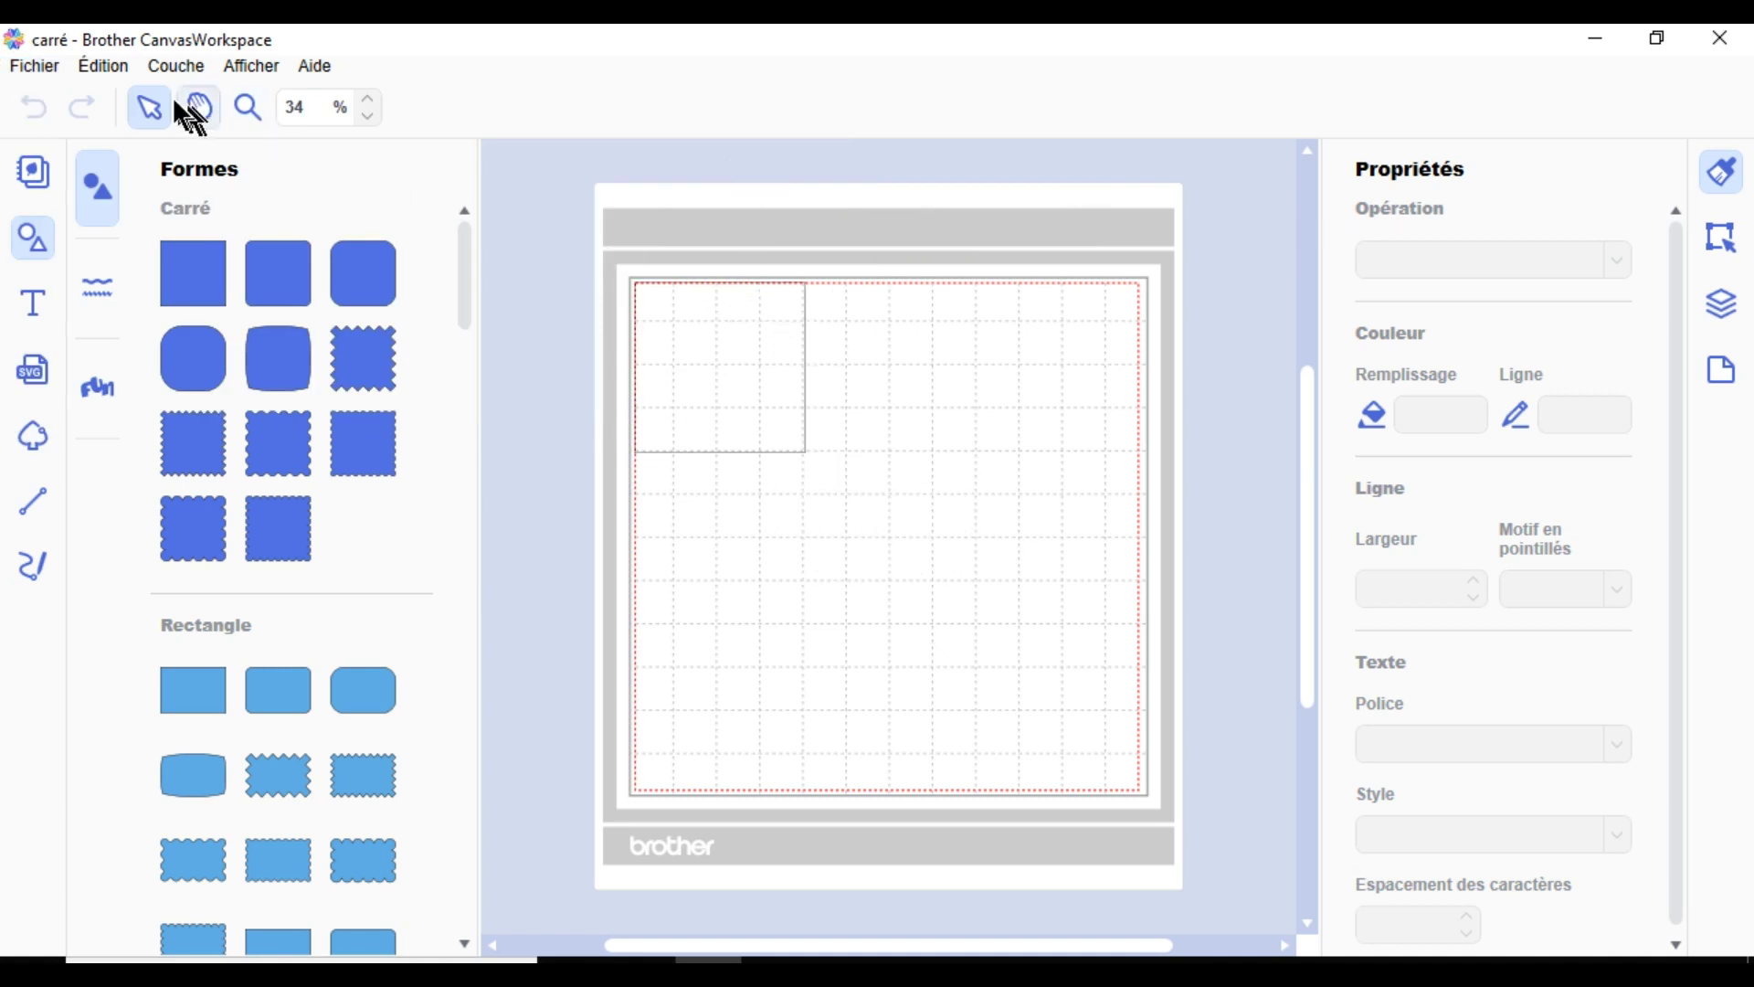
# Start another blank project and open the carré file by browsing the Canvas folder
pyautogui.click(47, 69)
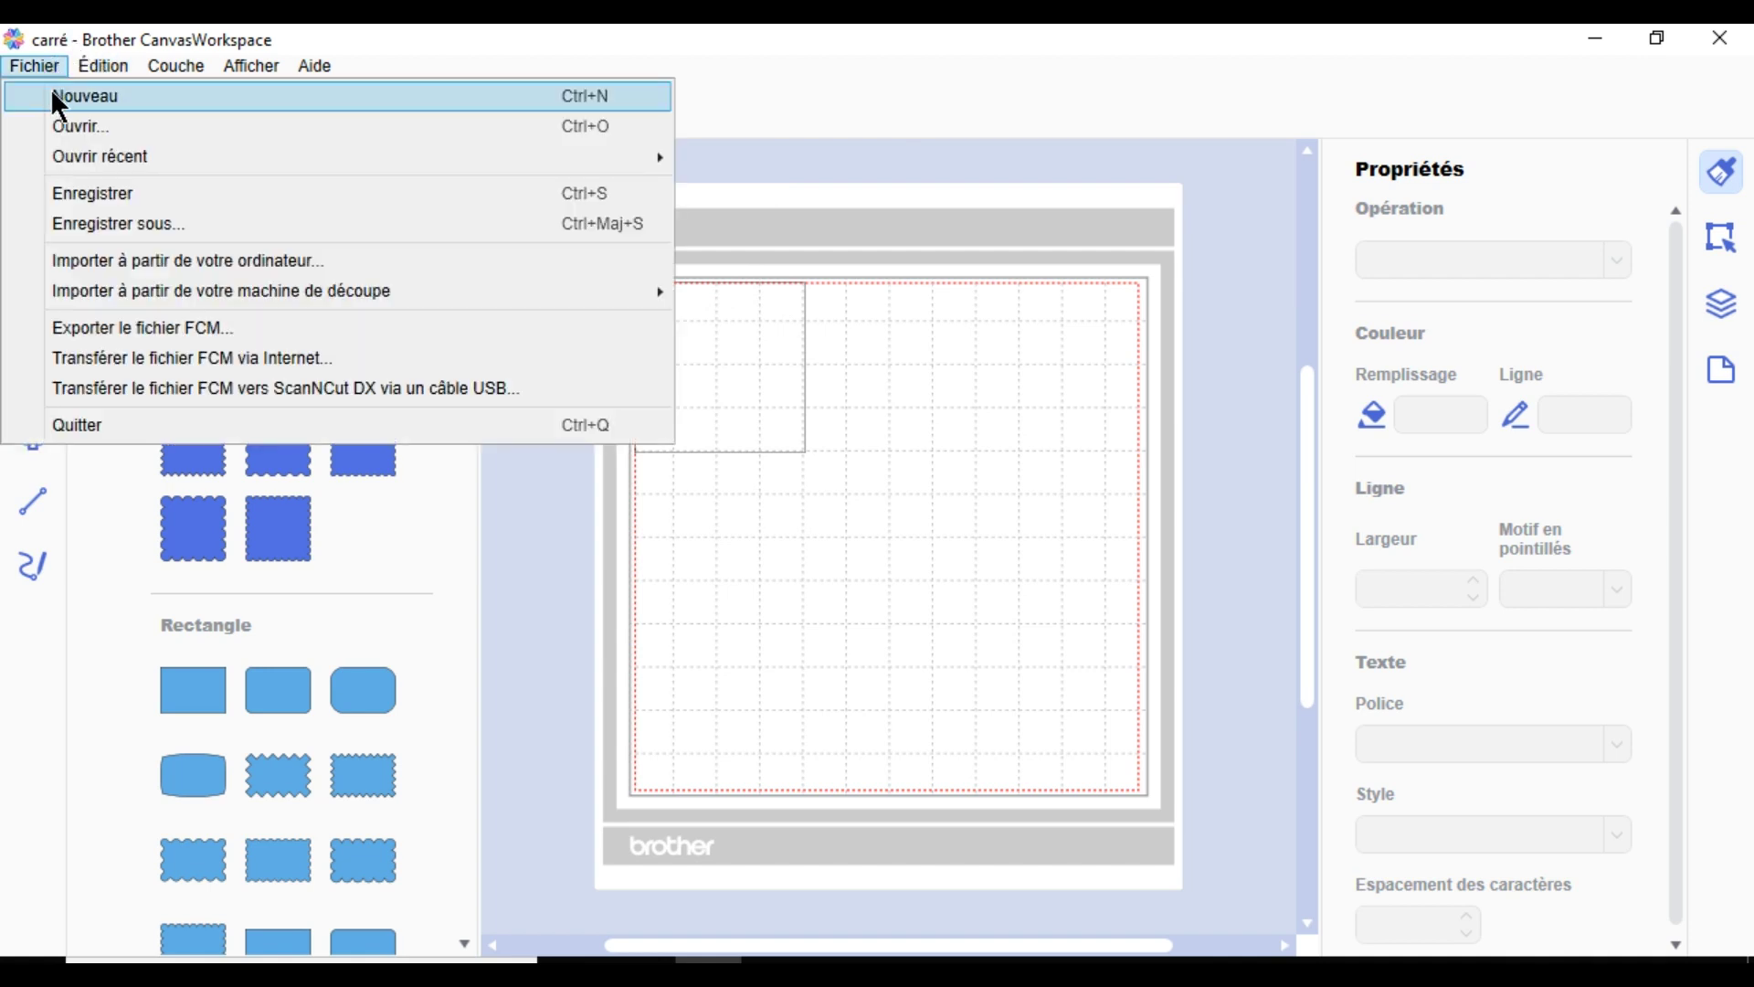
pyautogui.click(52, 92)
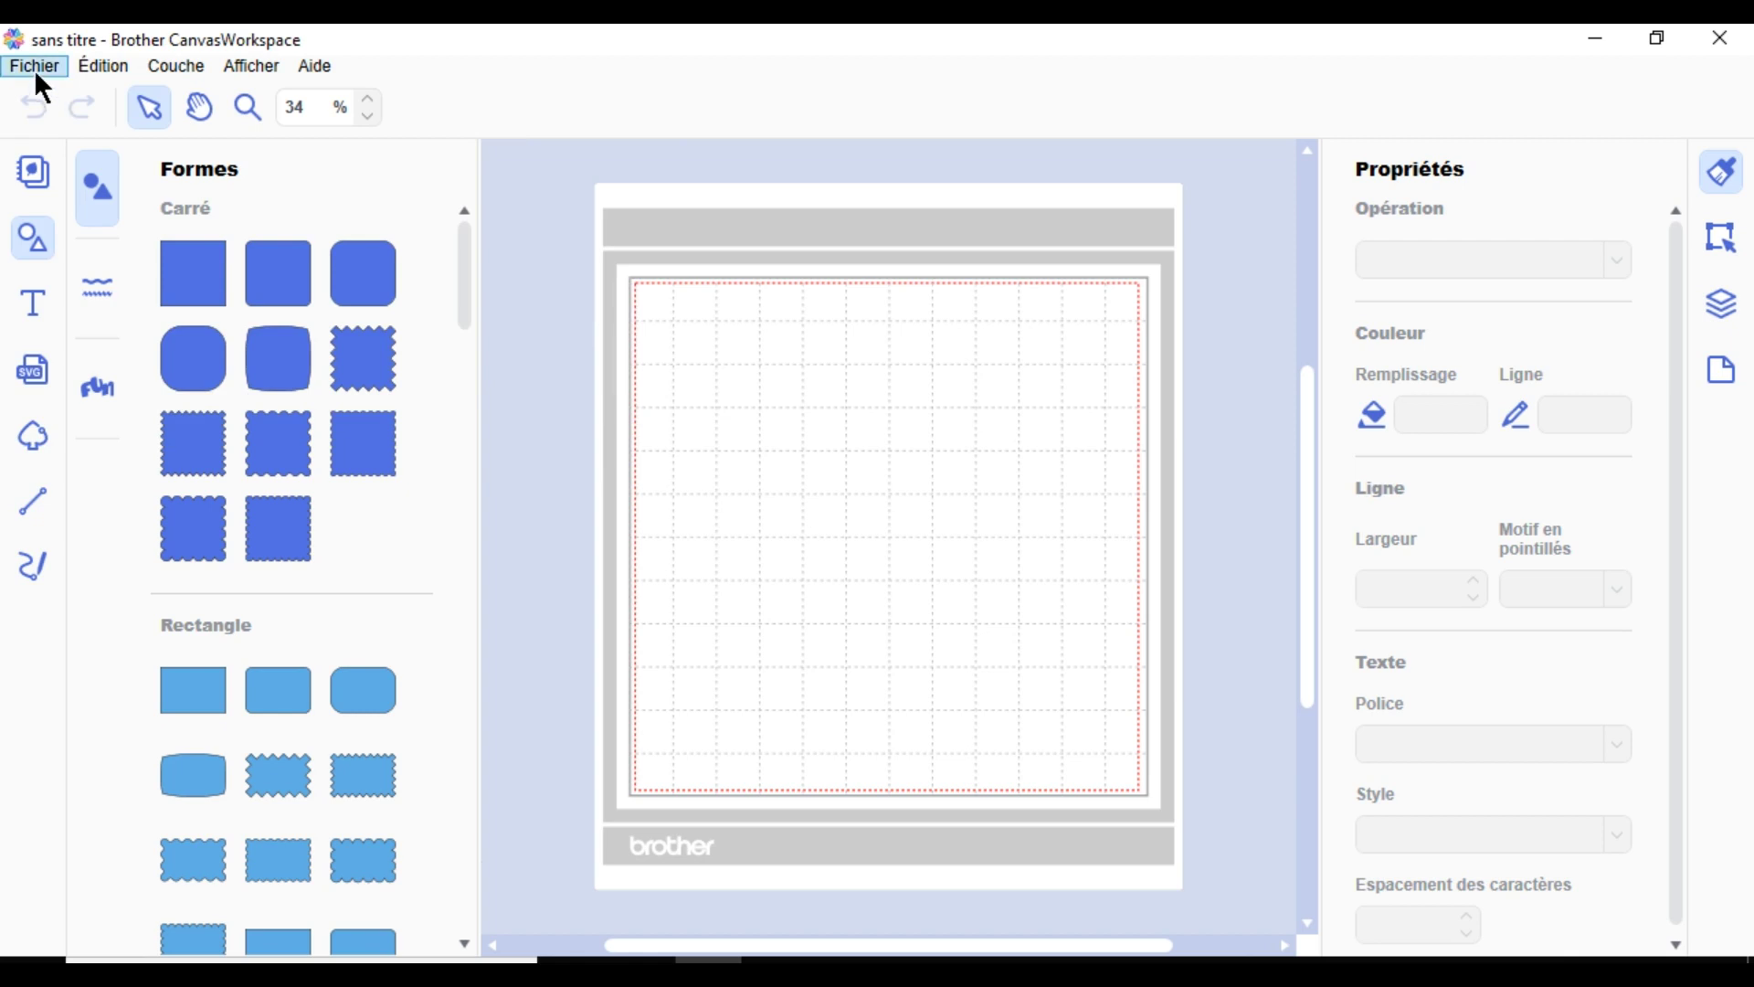
pyautogui.click(38, 77)
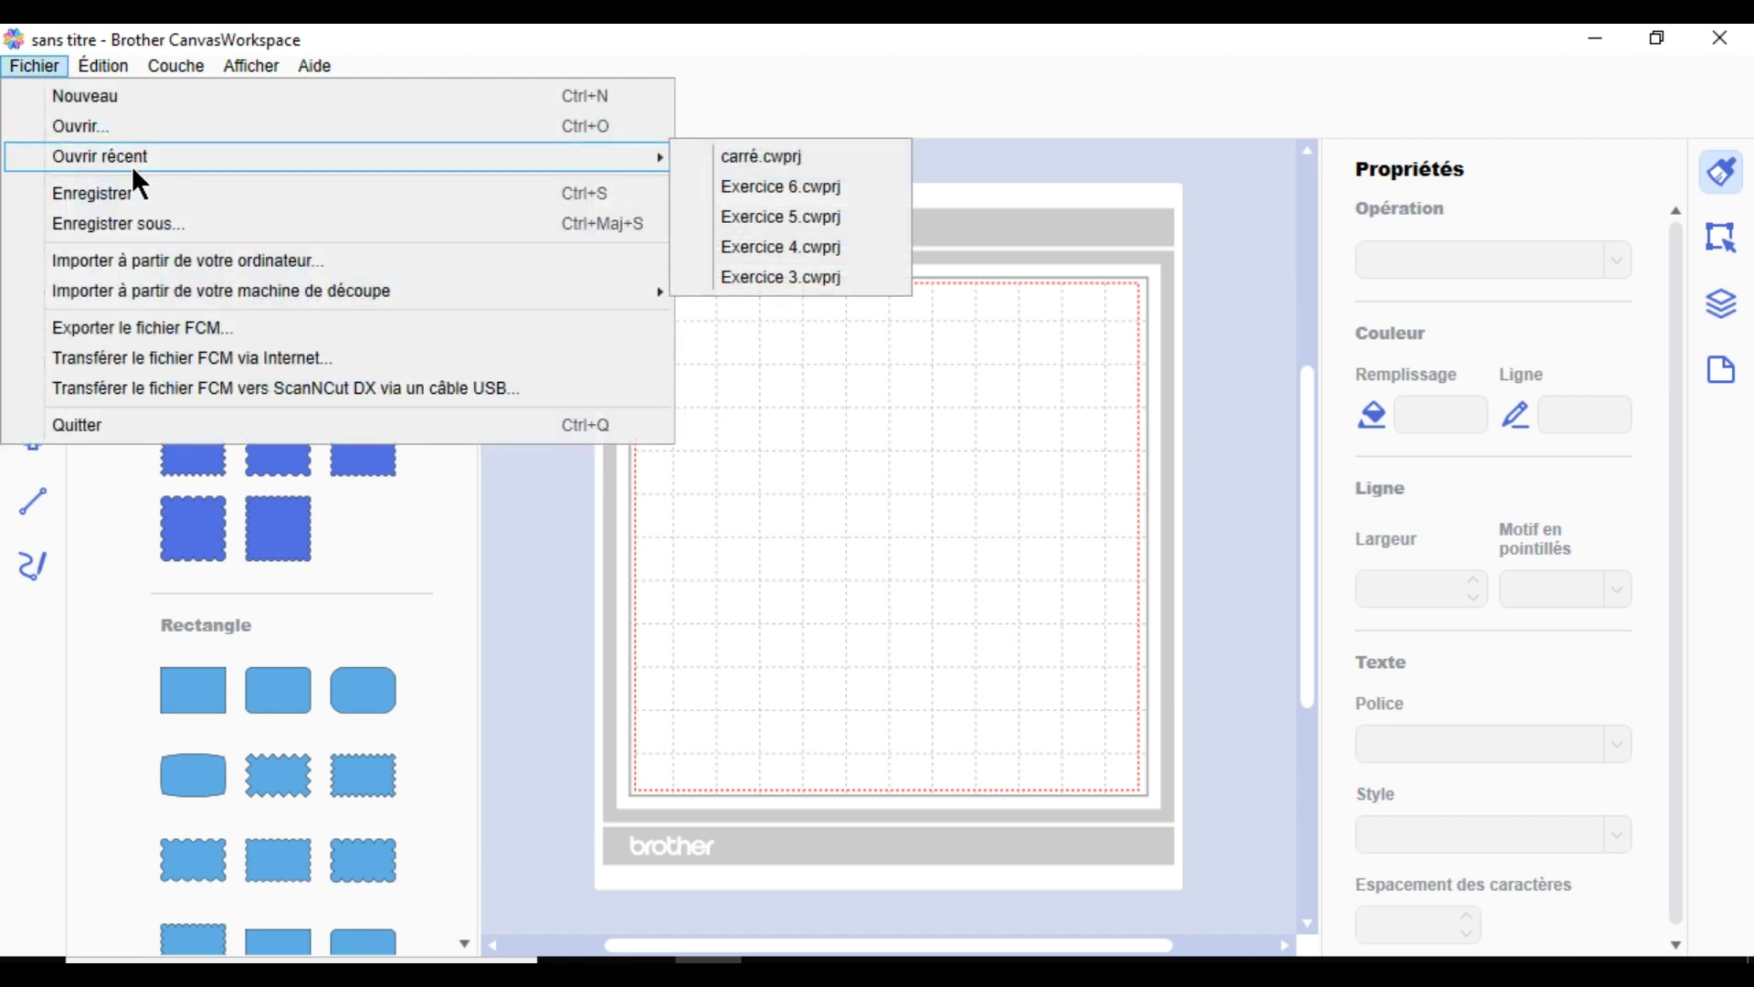
pyautogui.click(132, 133)
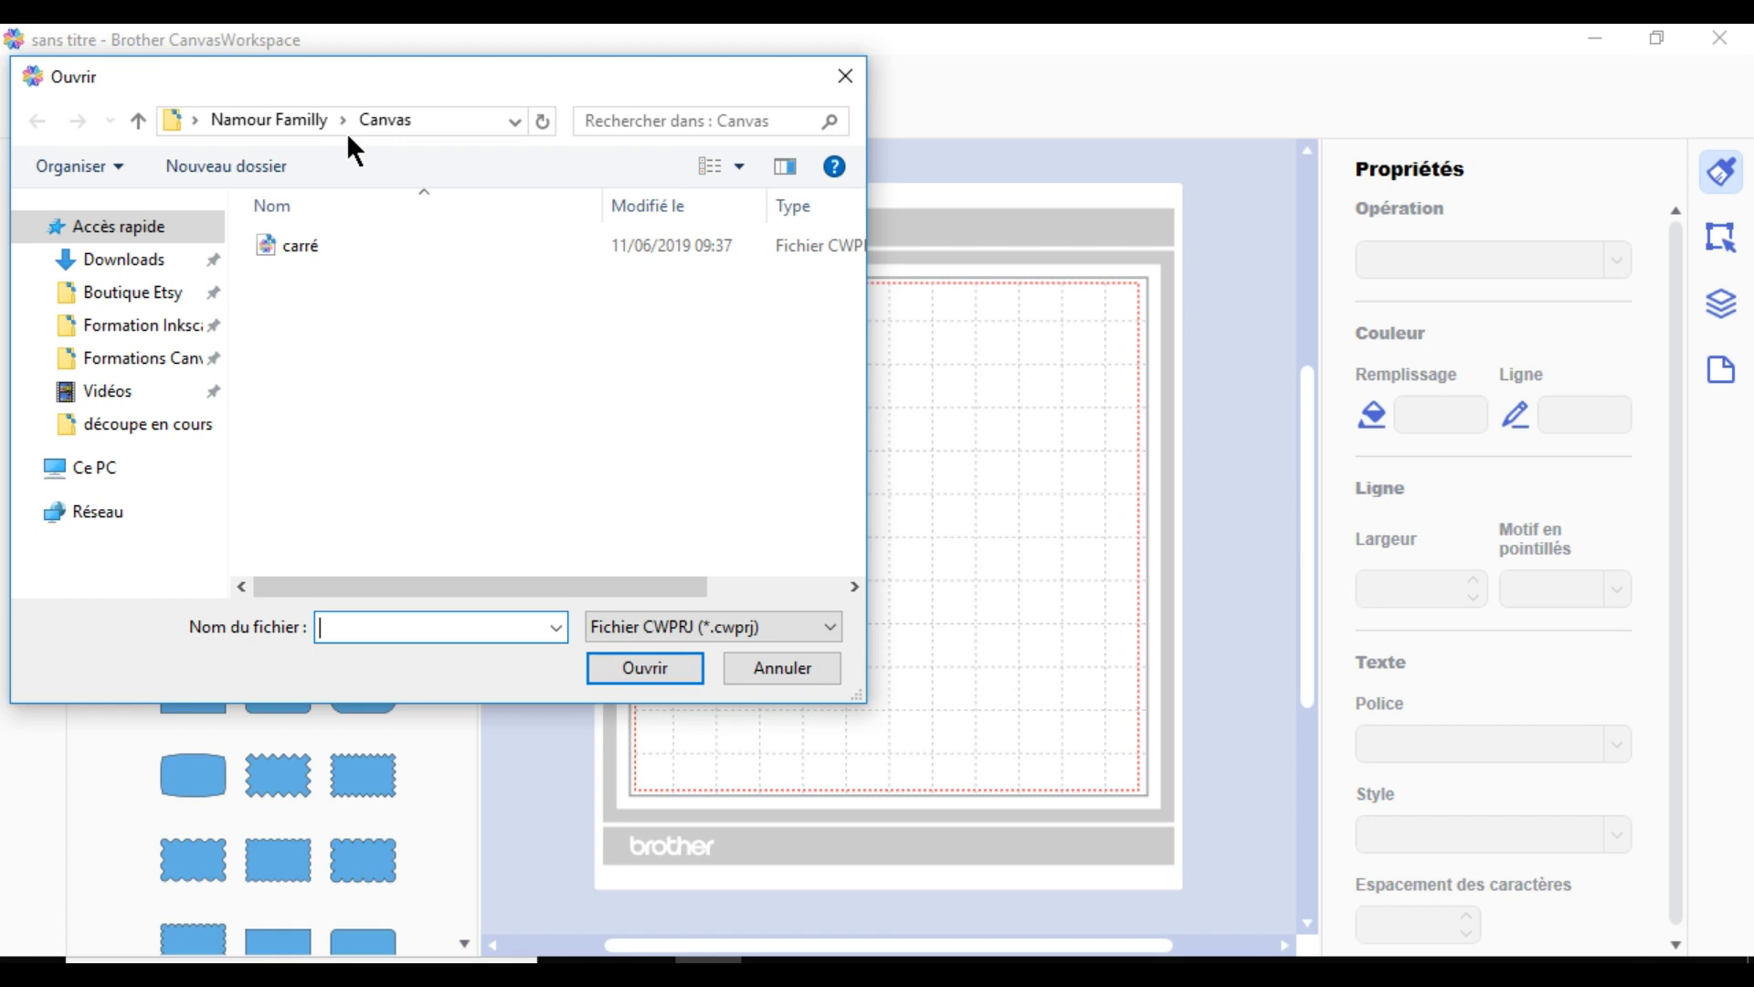
pyautogui.click(336, 243)
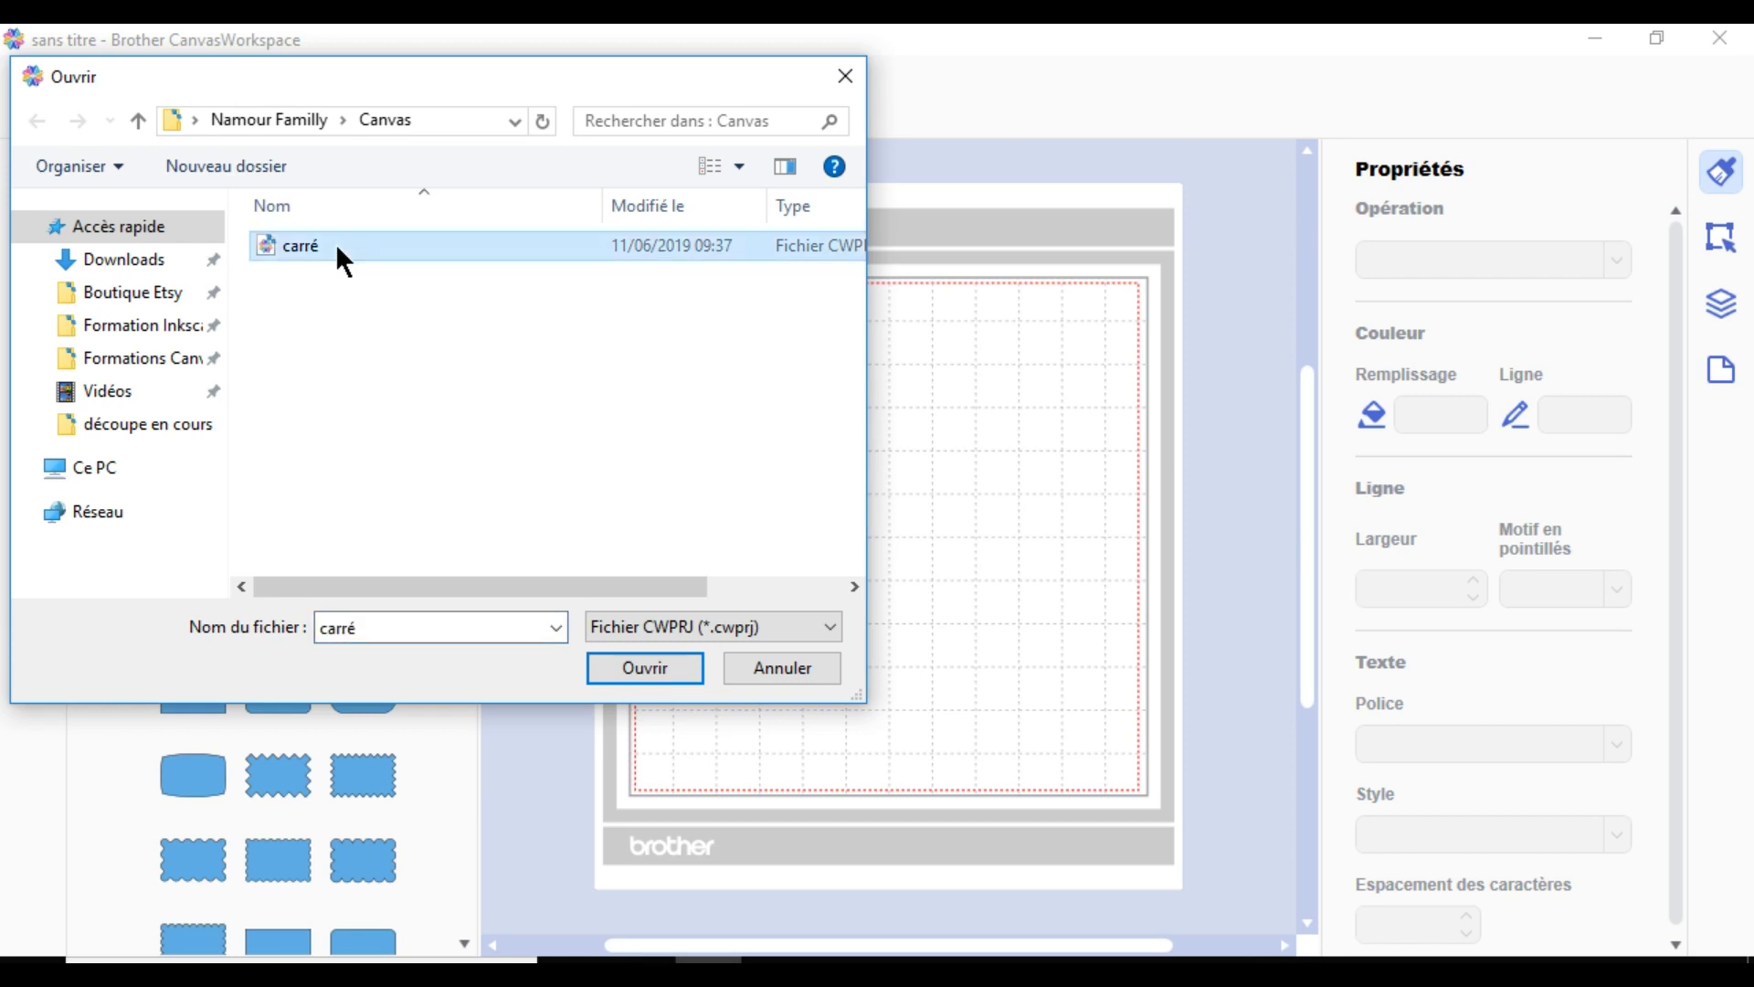
pyautogui.doubleClick(336, 243)
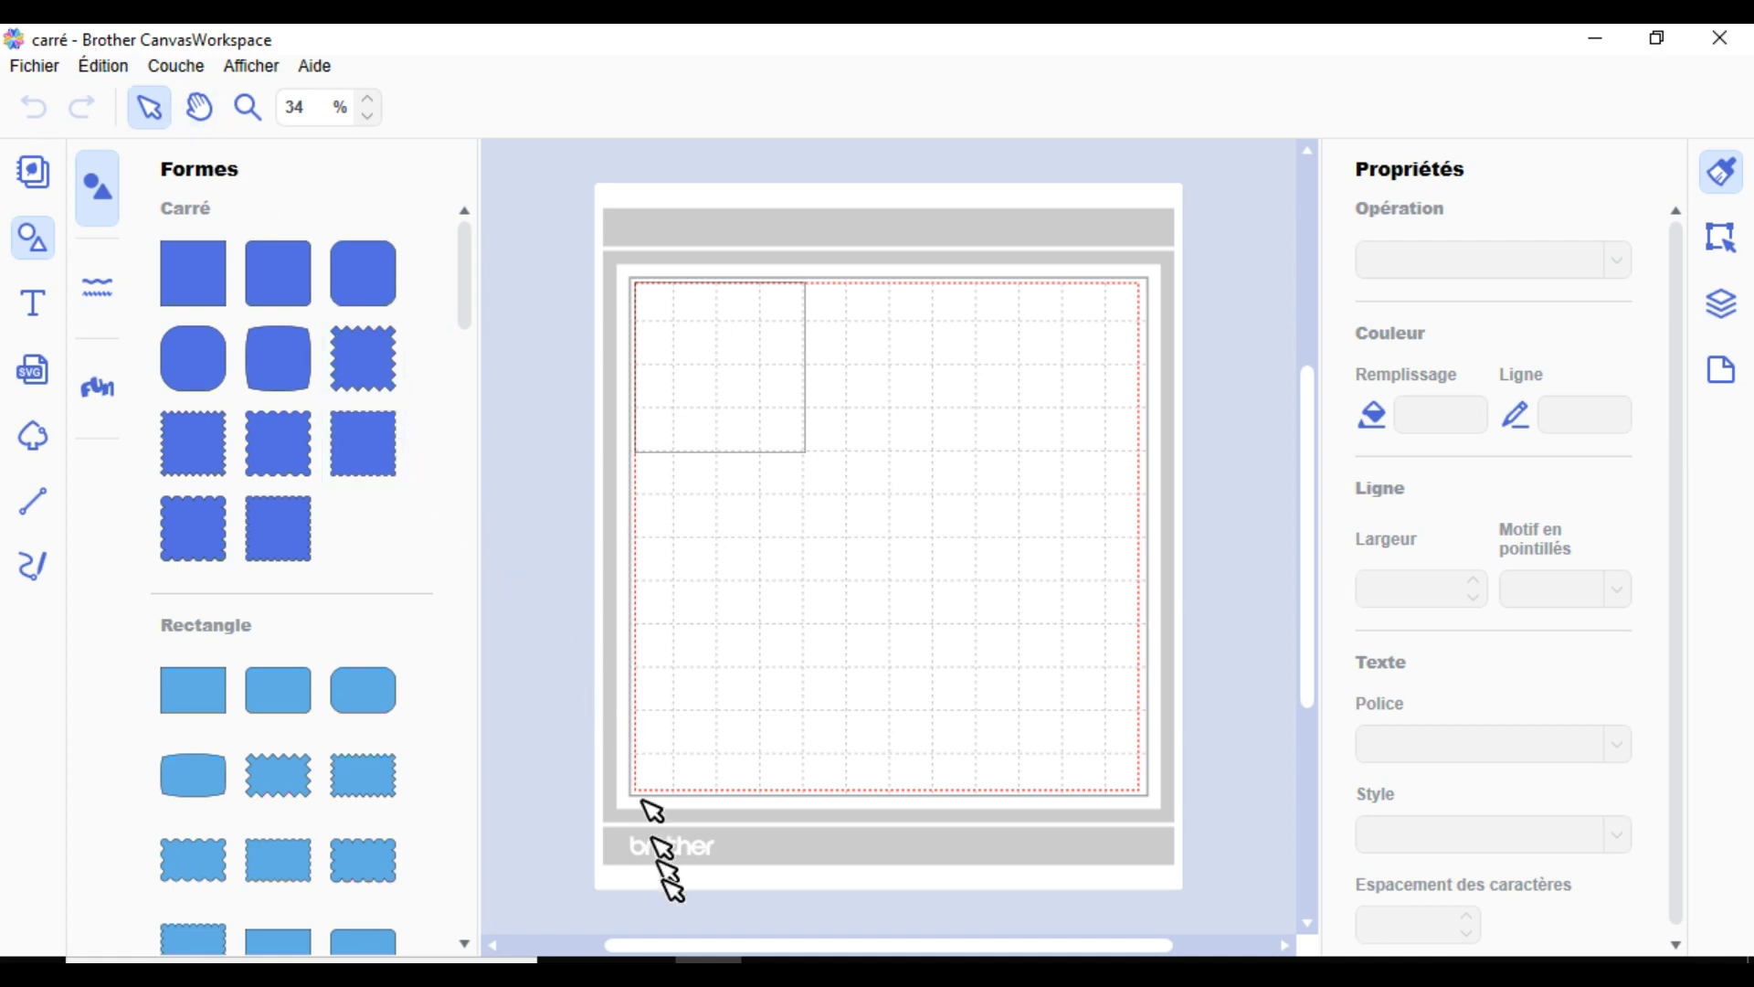
# Switch to File Explorer and create a subfolder inside the Canvas folder, named with a person's first name
pyautogui.hotkey('alt', 'Tab')
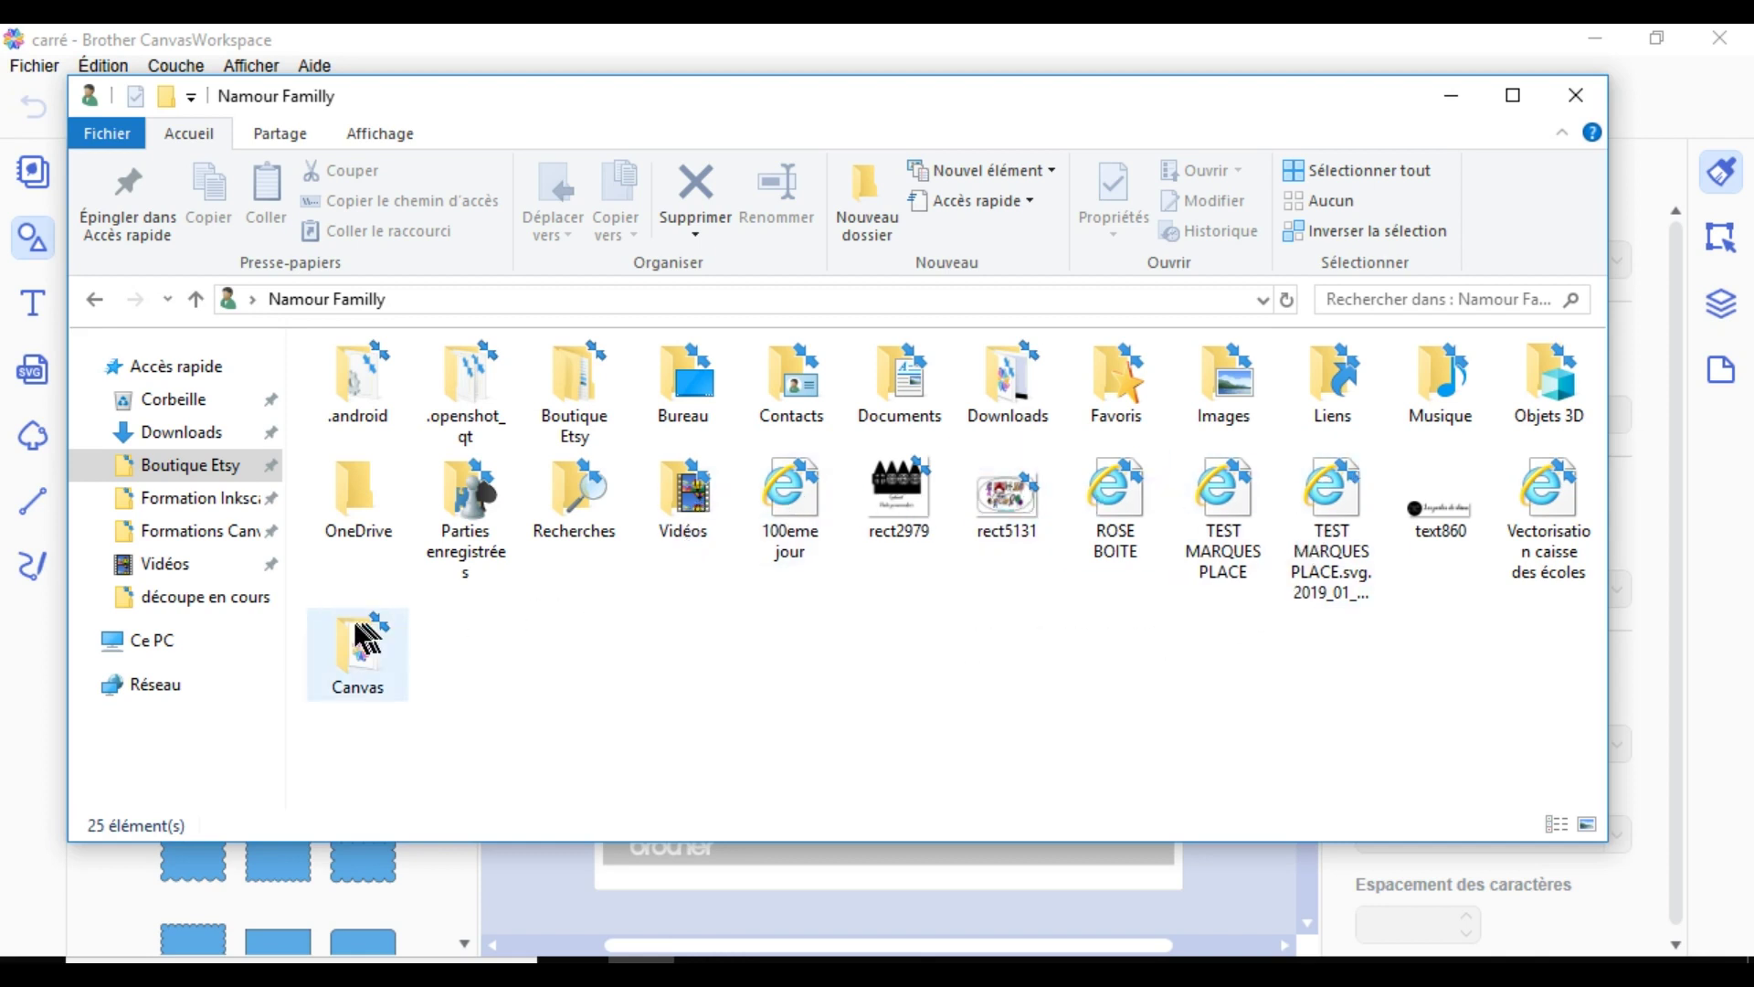
pyautogui.doubleClick(354, 656)
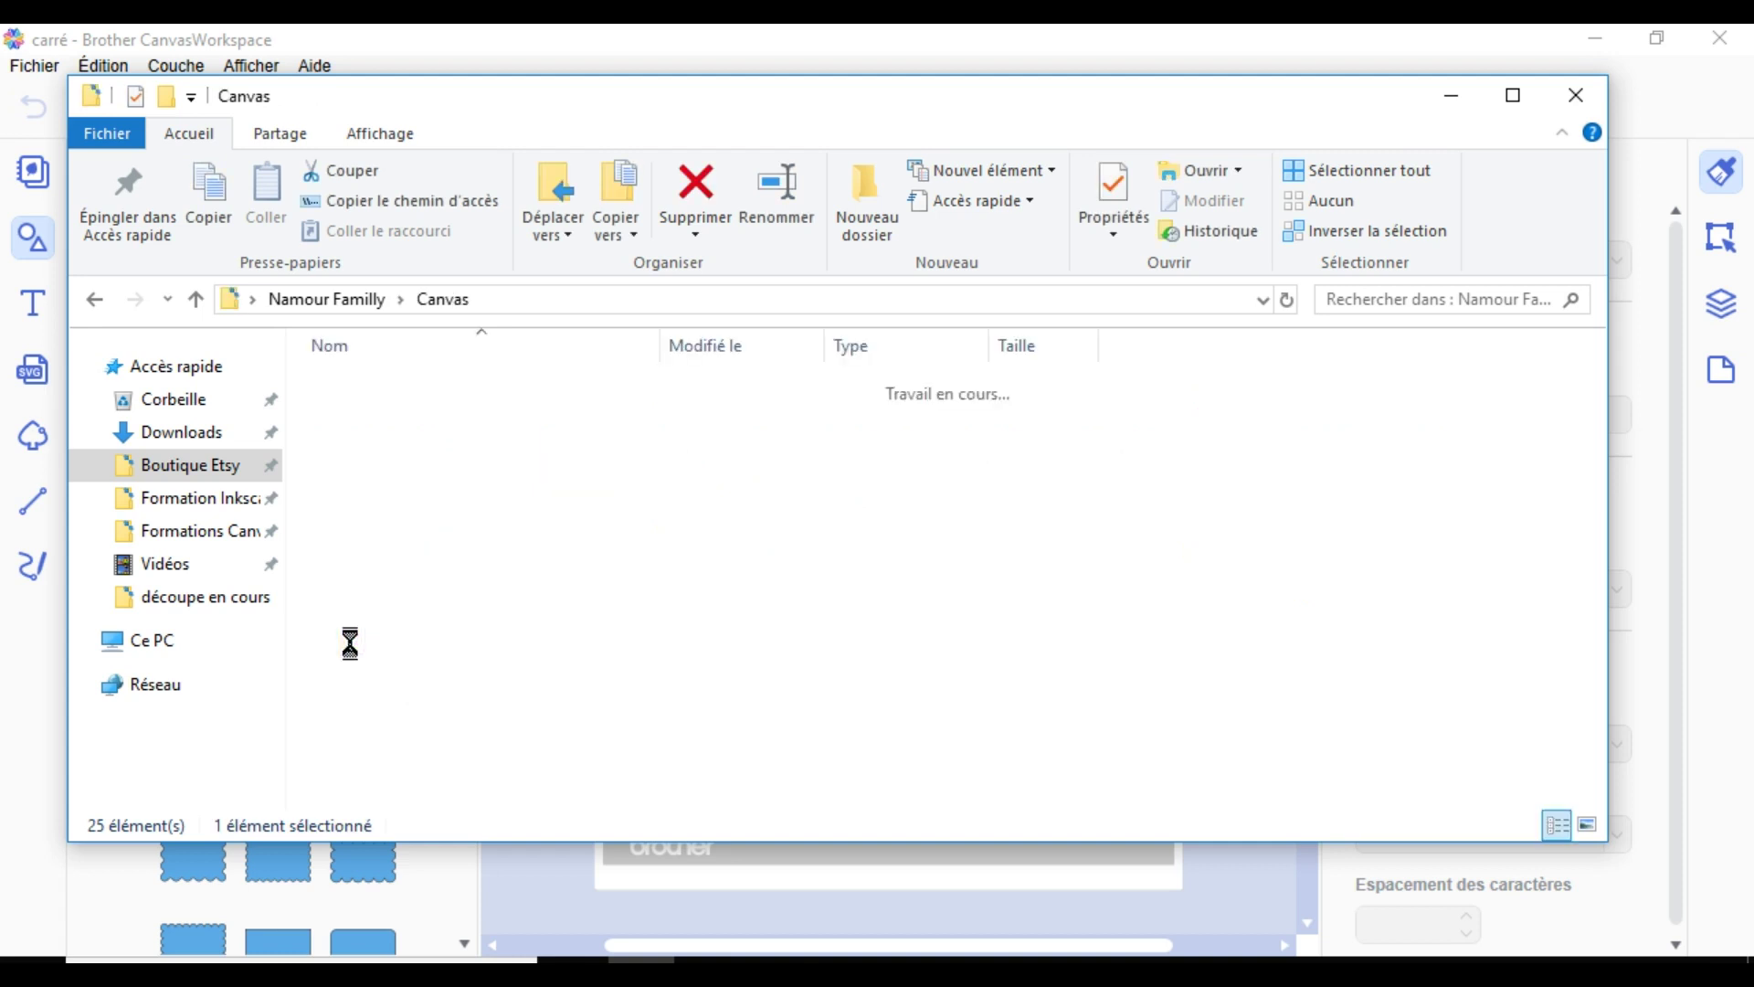
pyautogui.rightClick(426, 451)
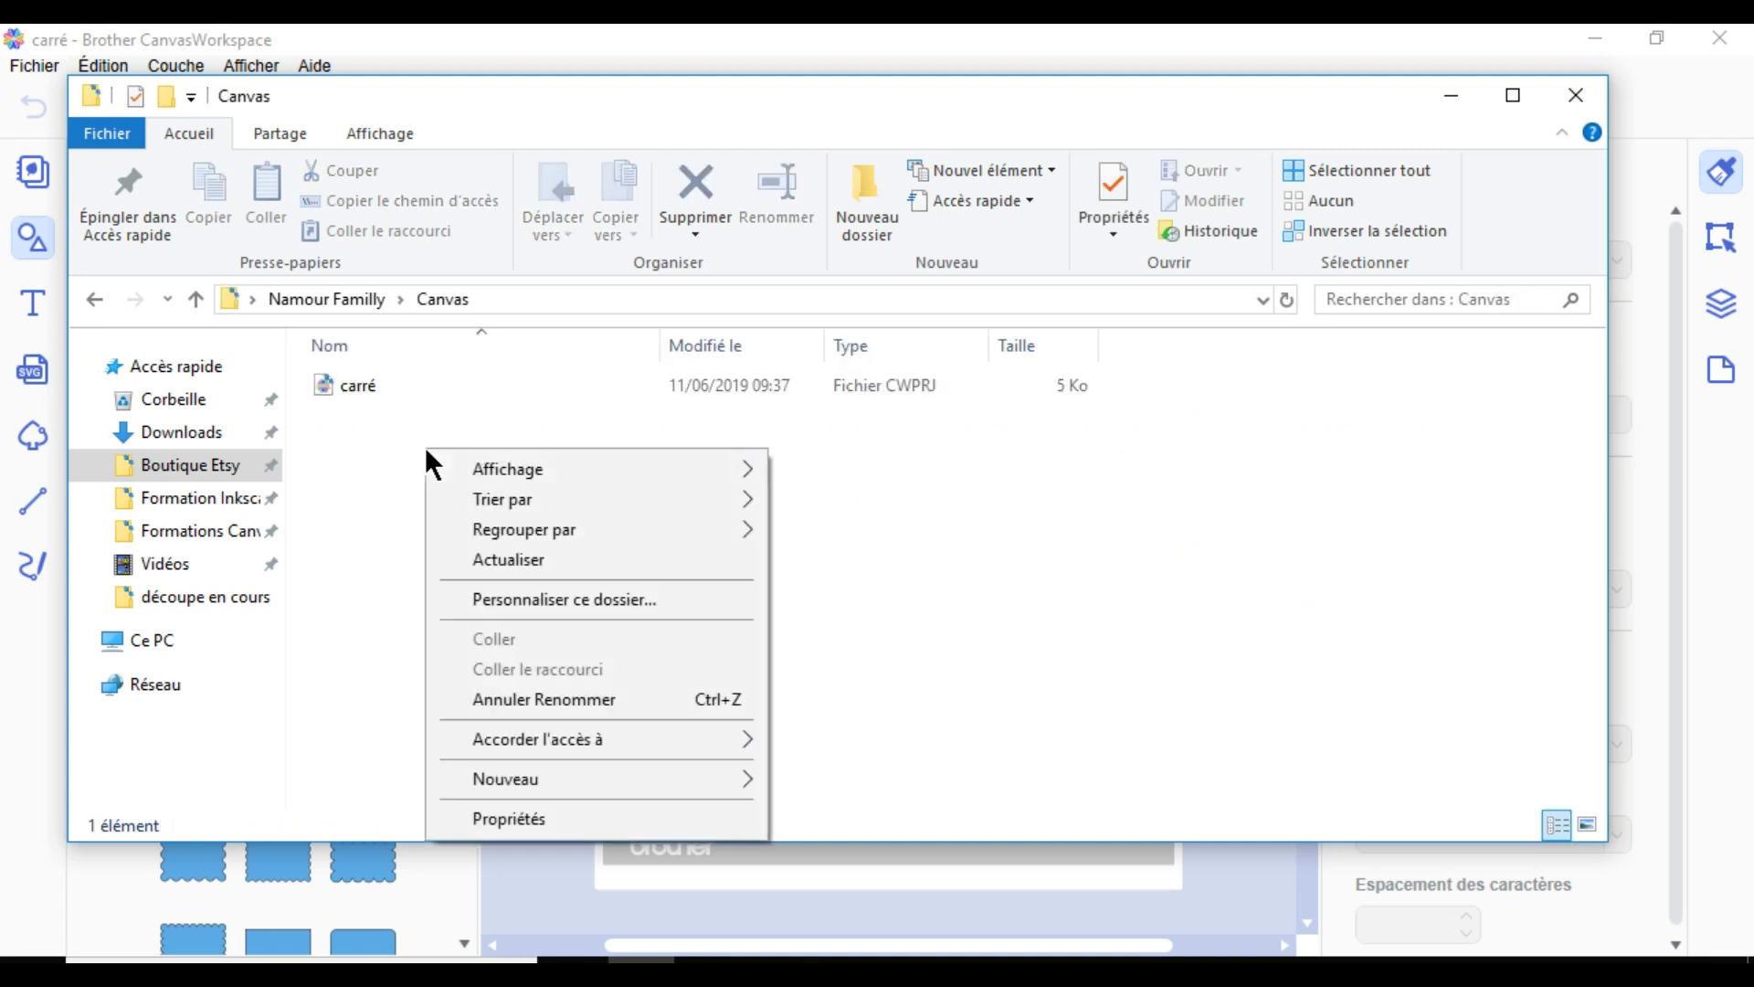
pyautogui.moveTo(586, 768)
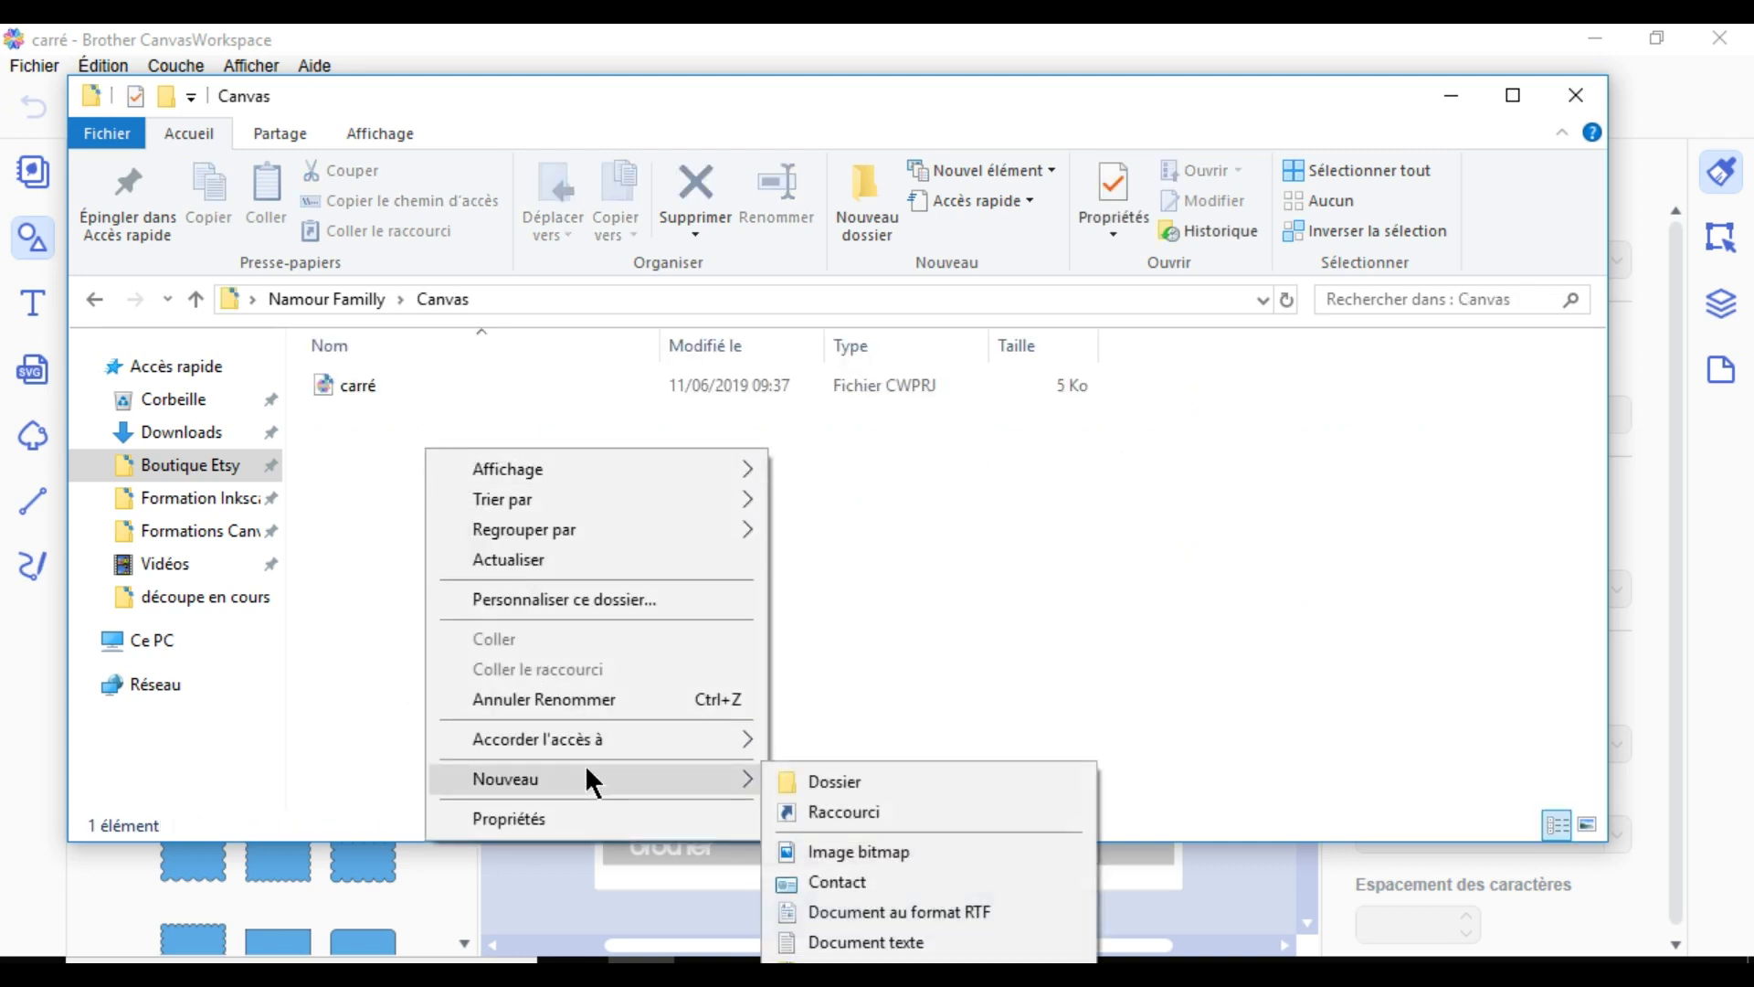
pyautogui.click(801, 777)
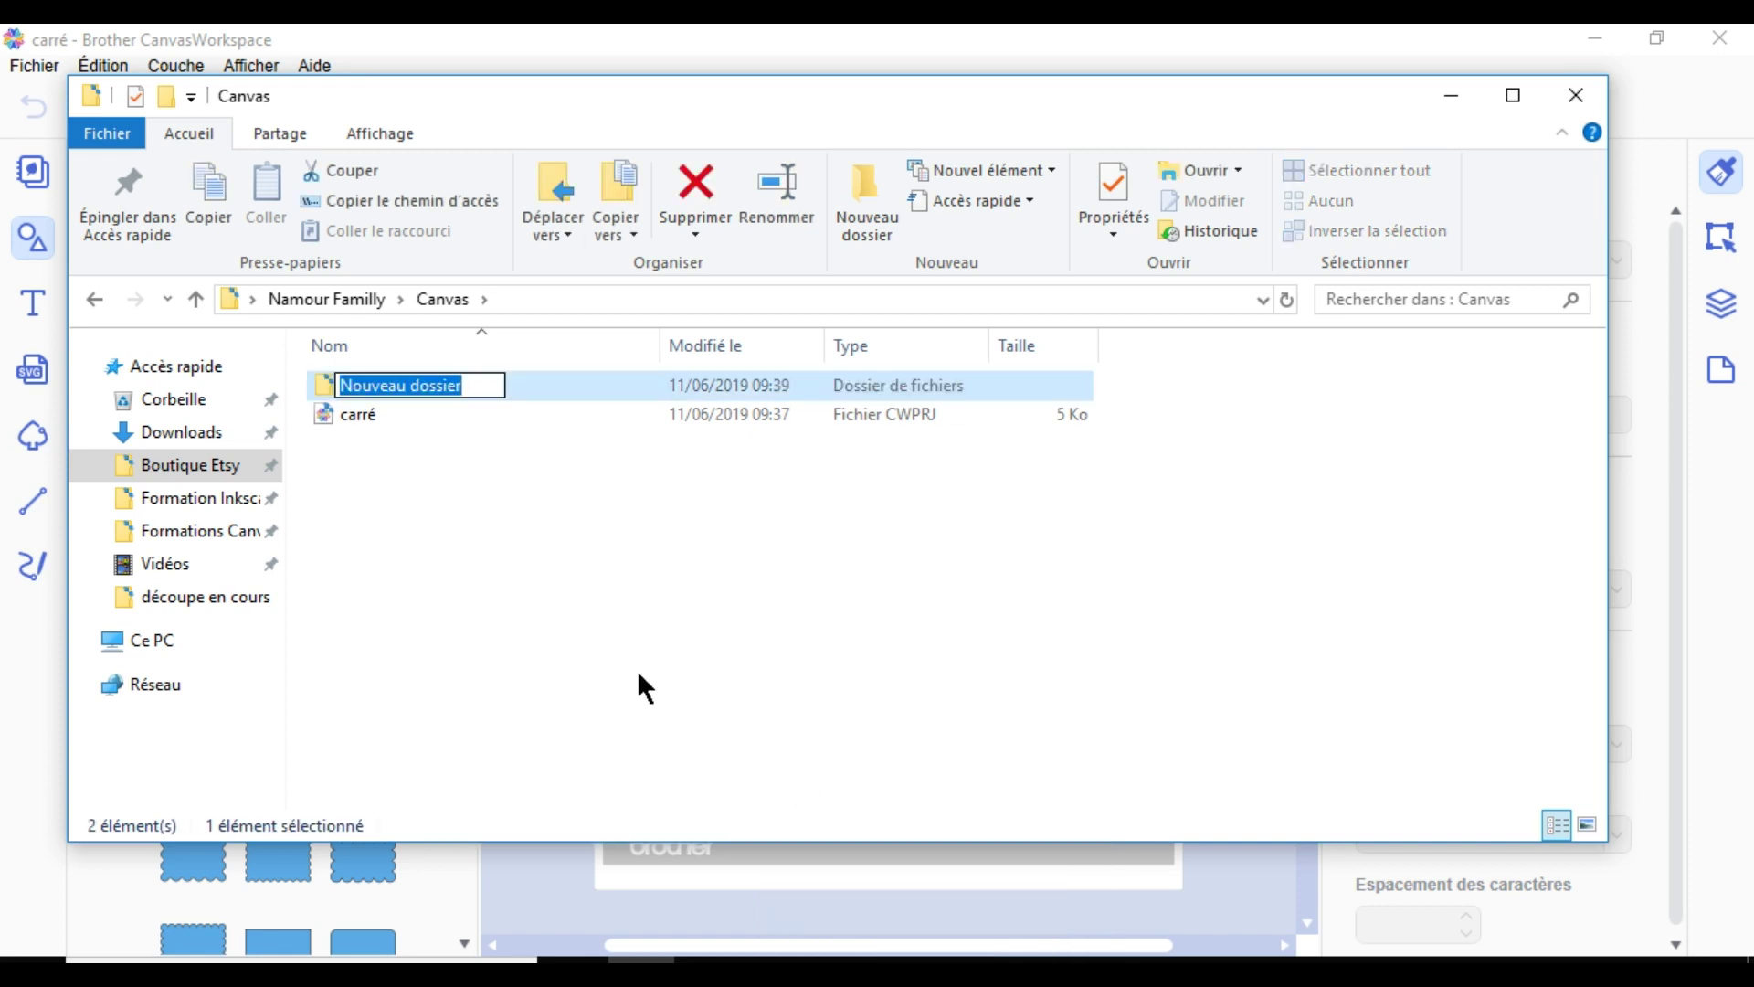
pyautogui.write('Lucian')
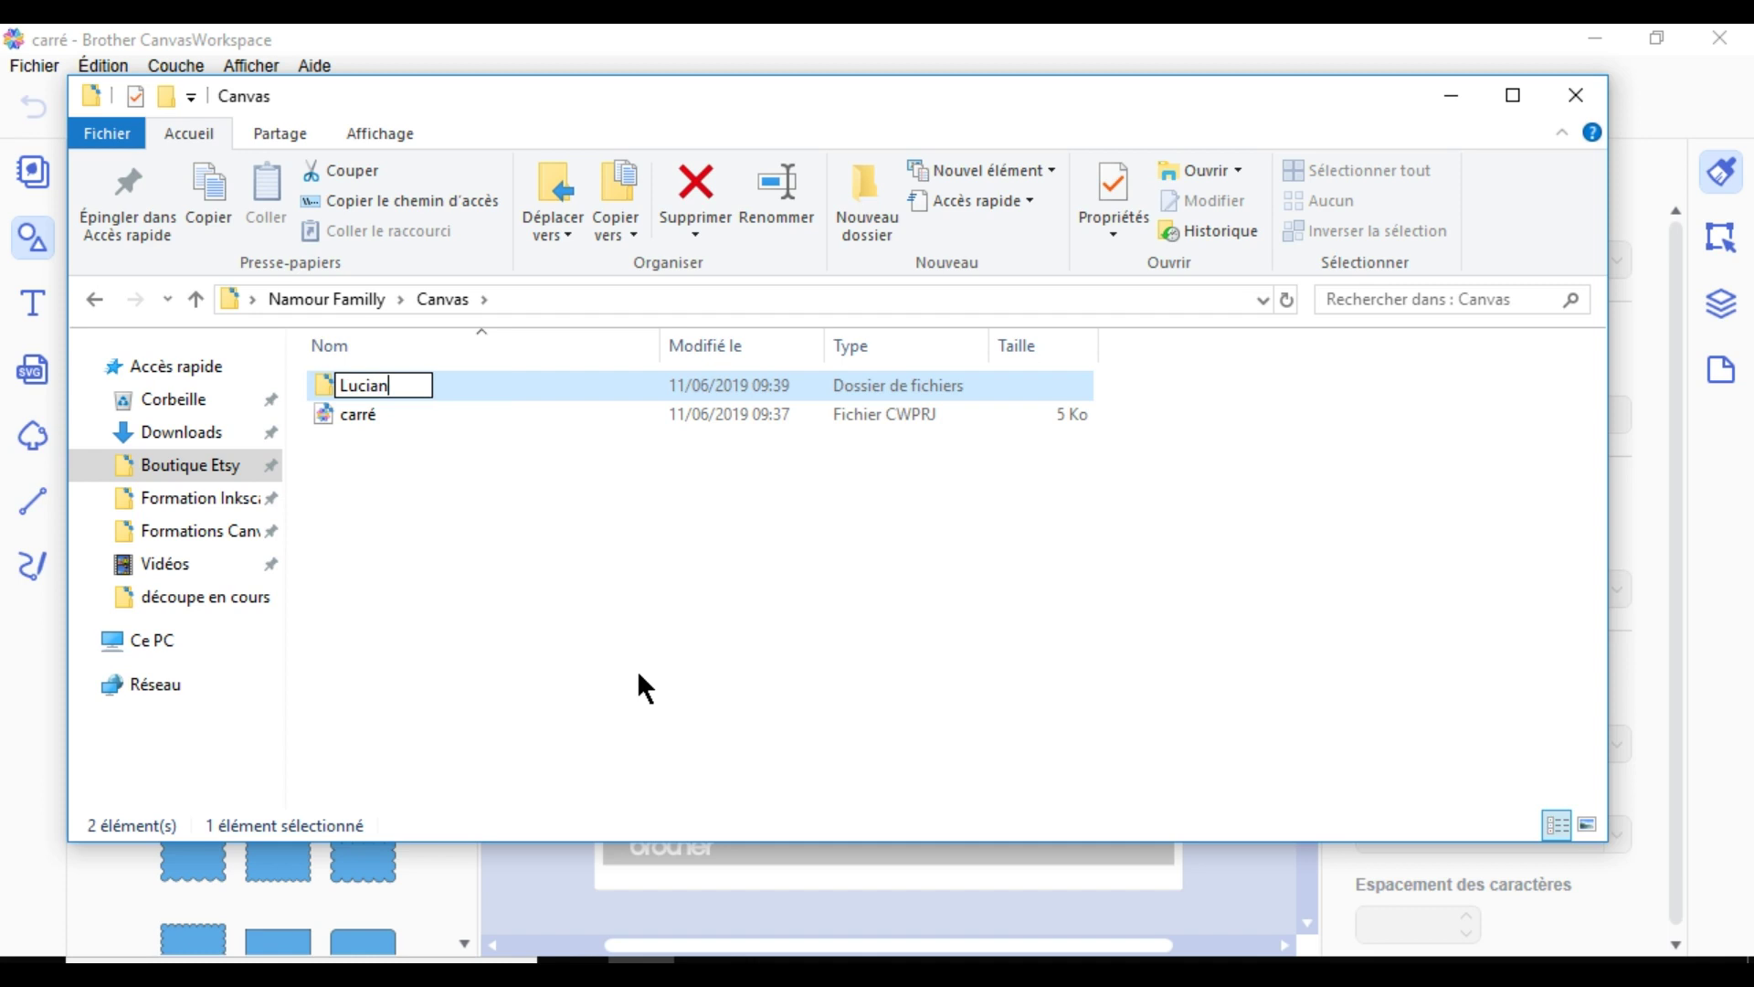
pyautogui.press('Return')
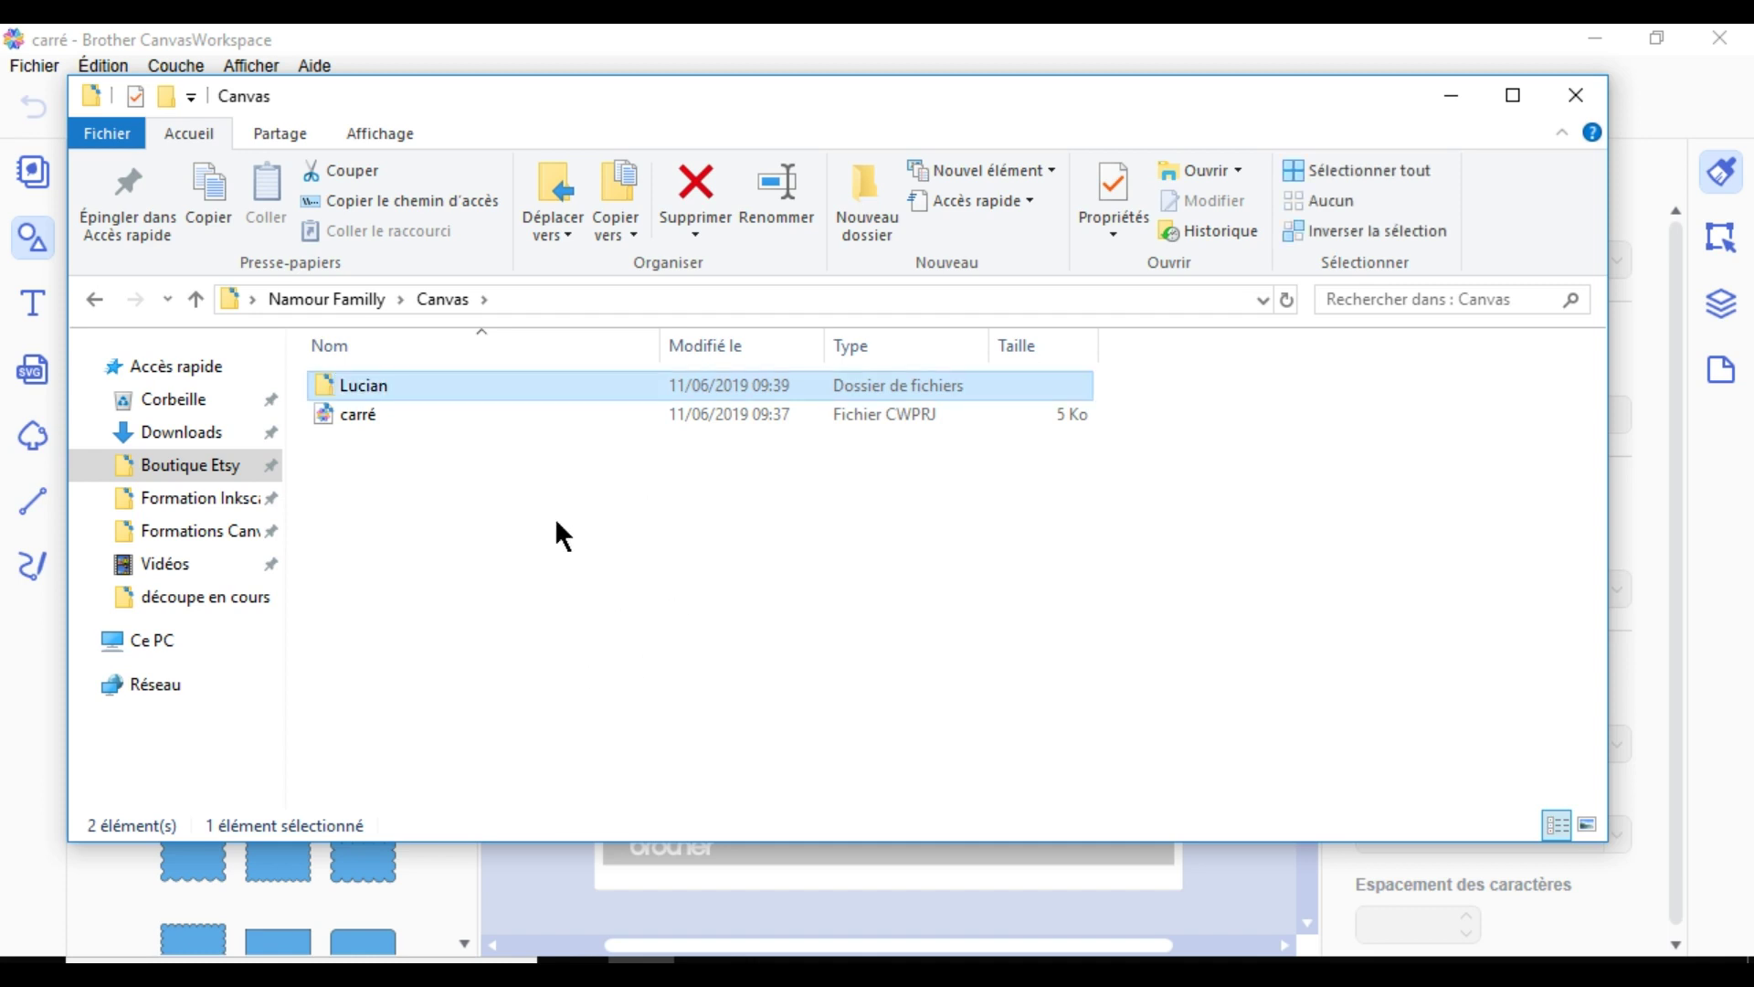
# Create a second subfolder inside the Canvas folder, named with another person's first name, and close File Explorer
pyautogui.rightClick(555, 517)
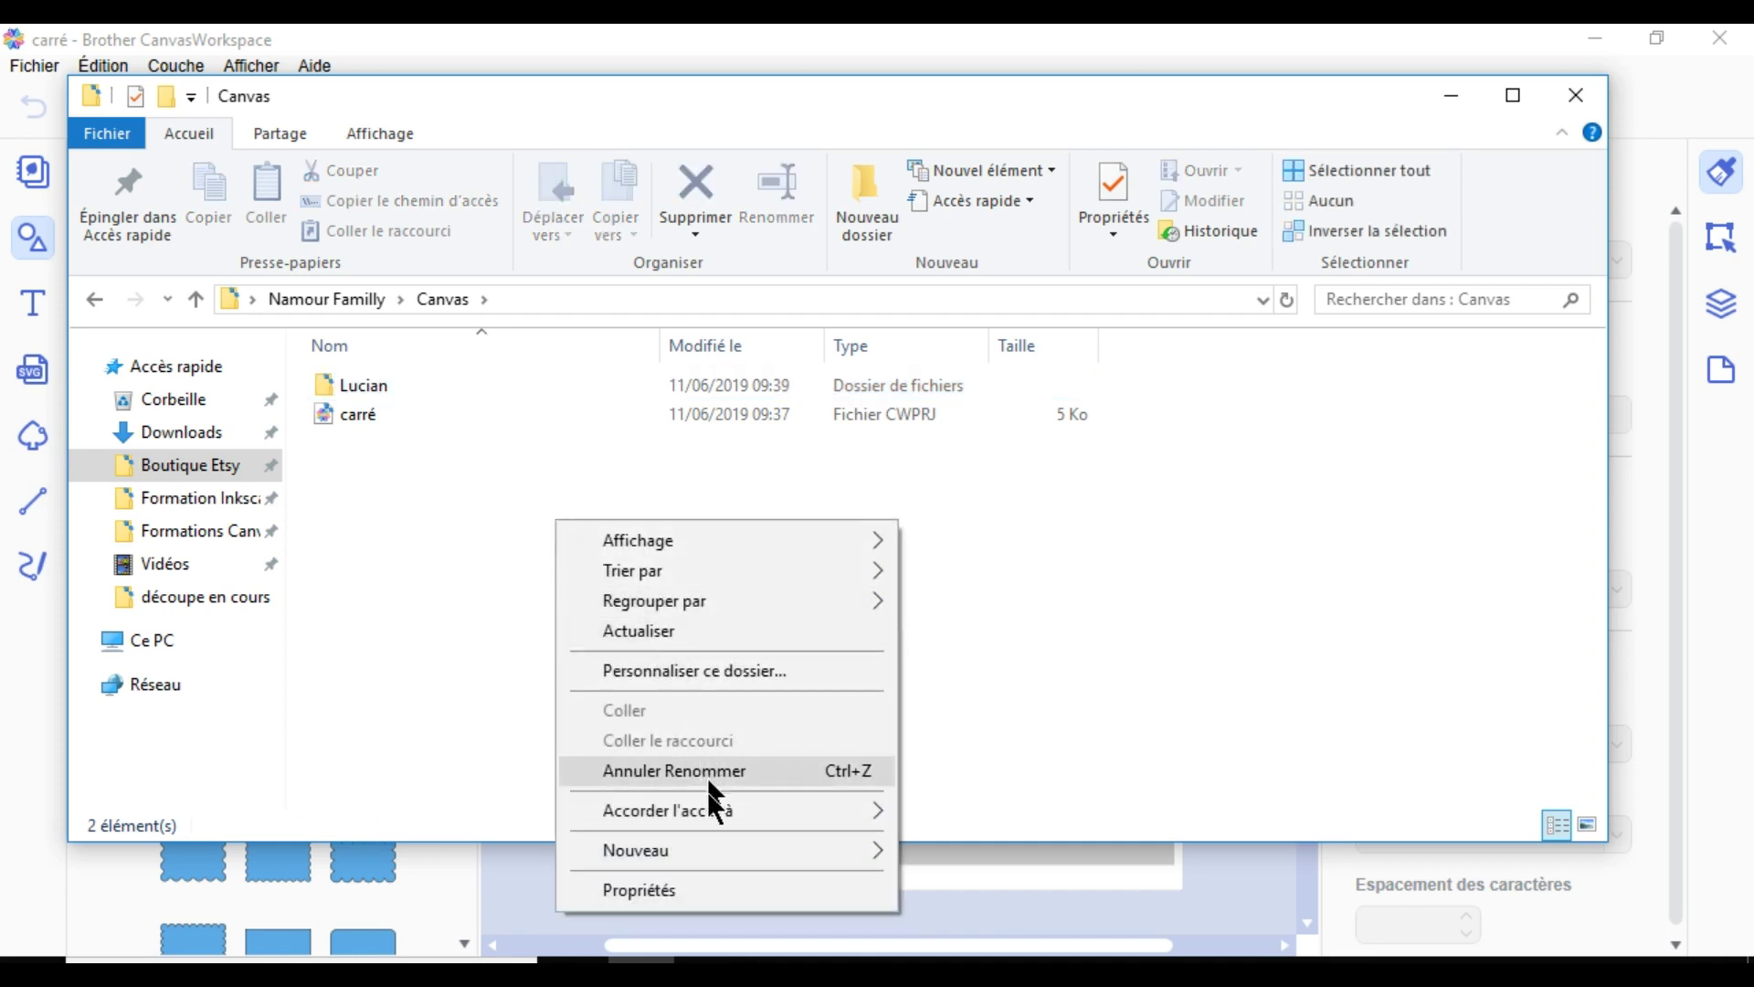
pyautogui.moveTo(715, 848)
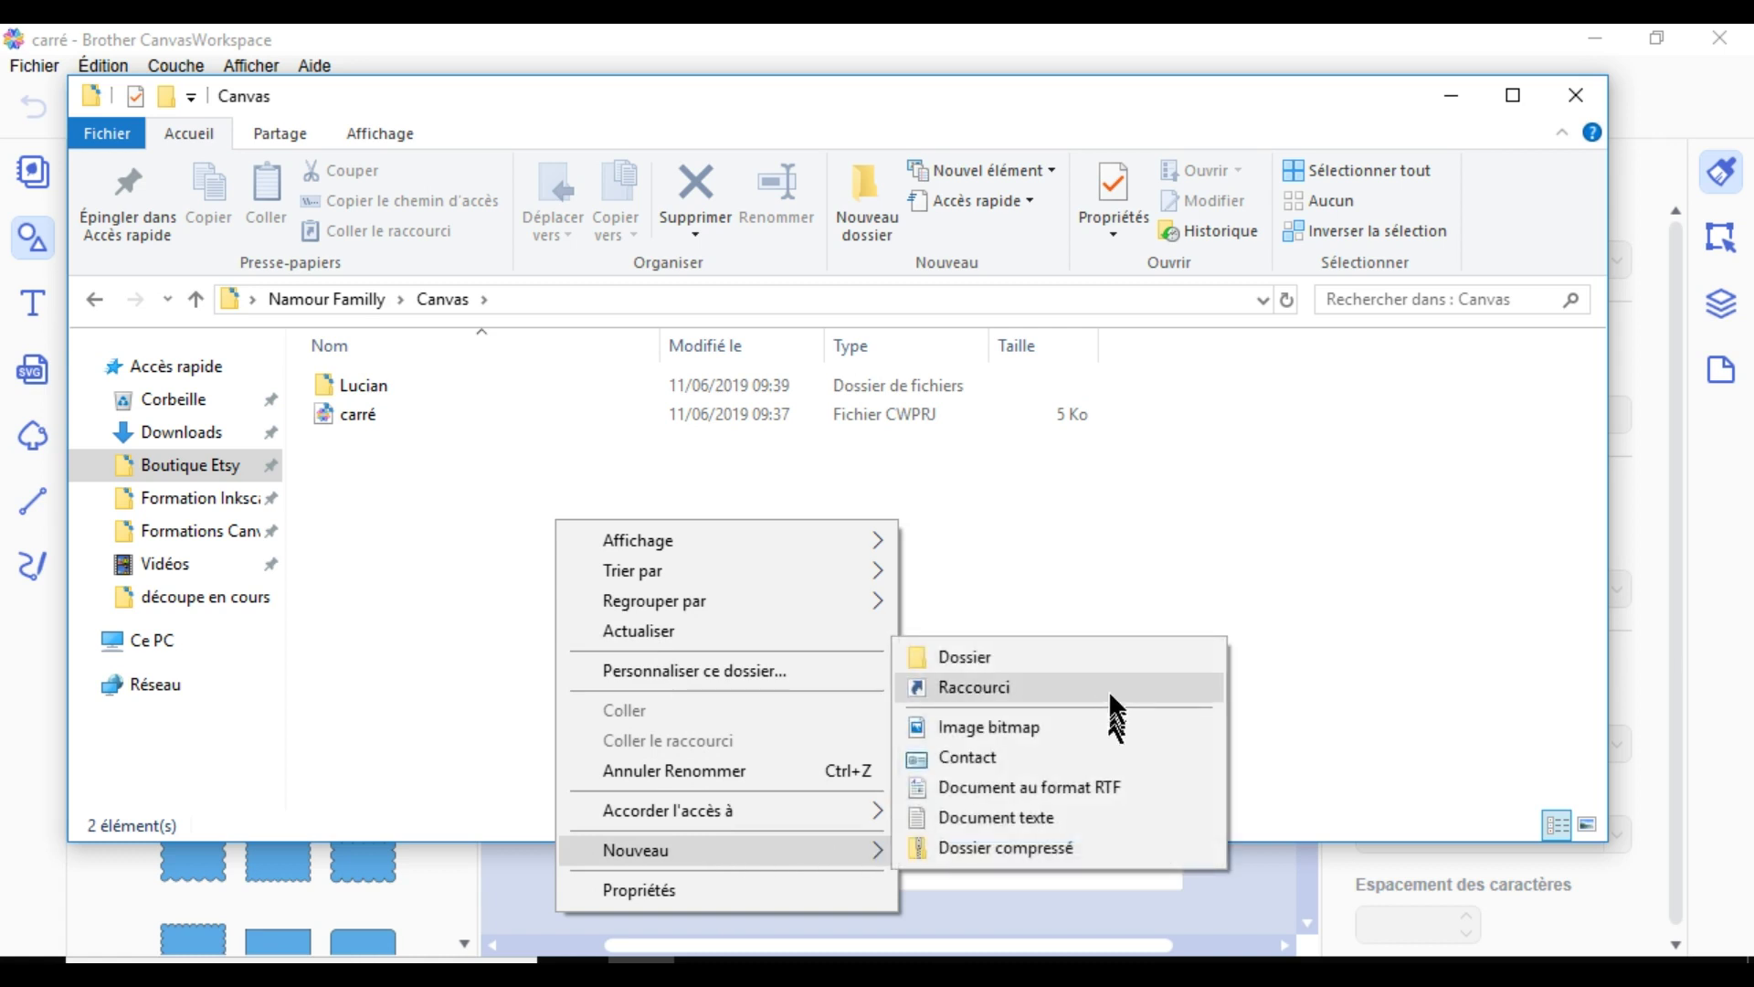
pyautogui.click(1076, 668)
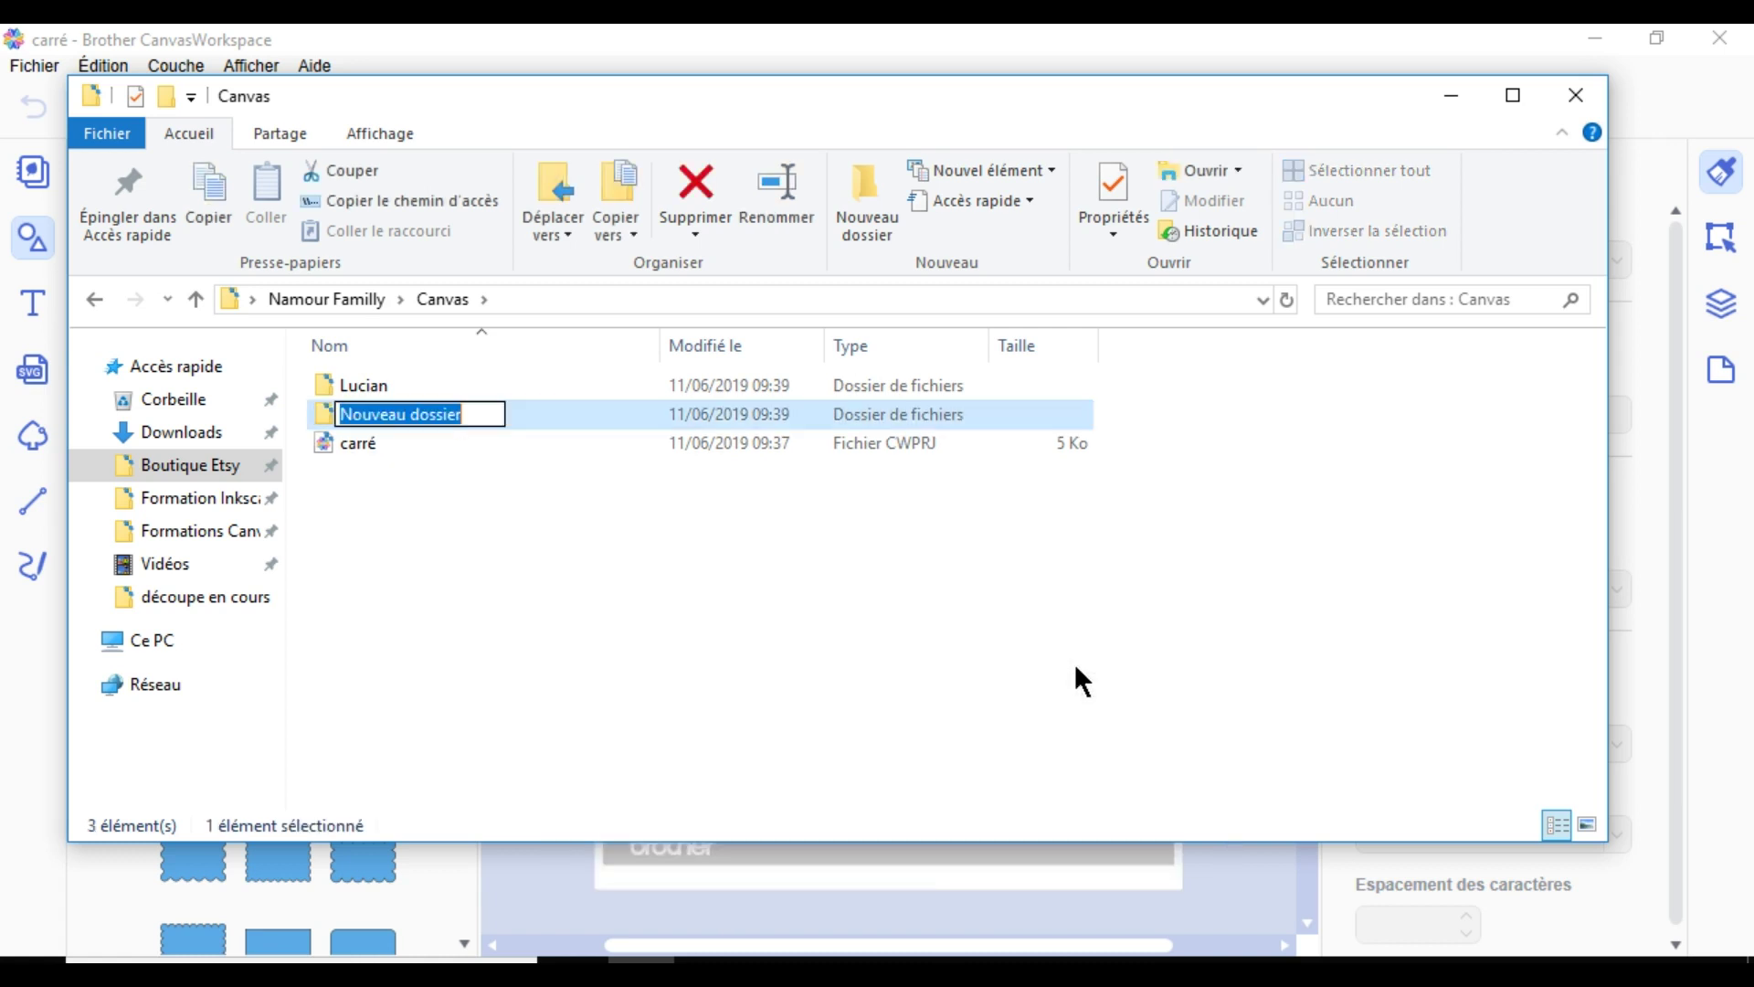
pyautogui.write('Se')
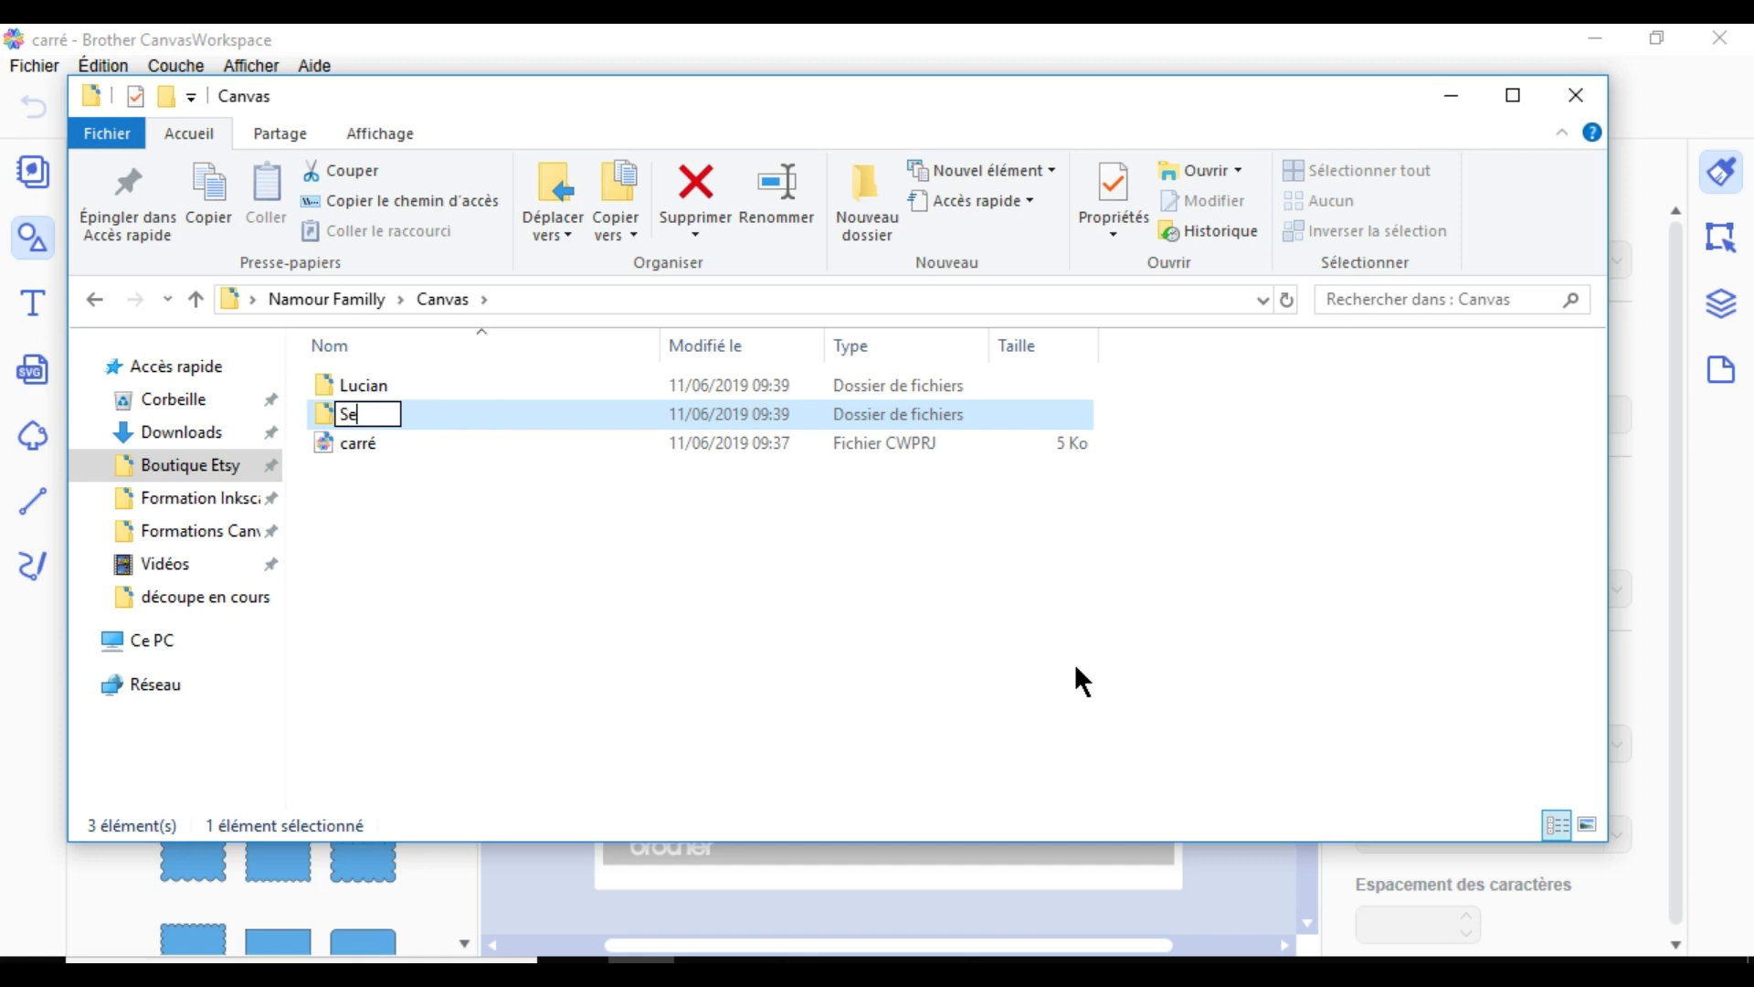
pyautogui.write('lene')
pyautogui.press('Return')
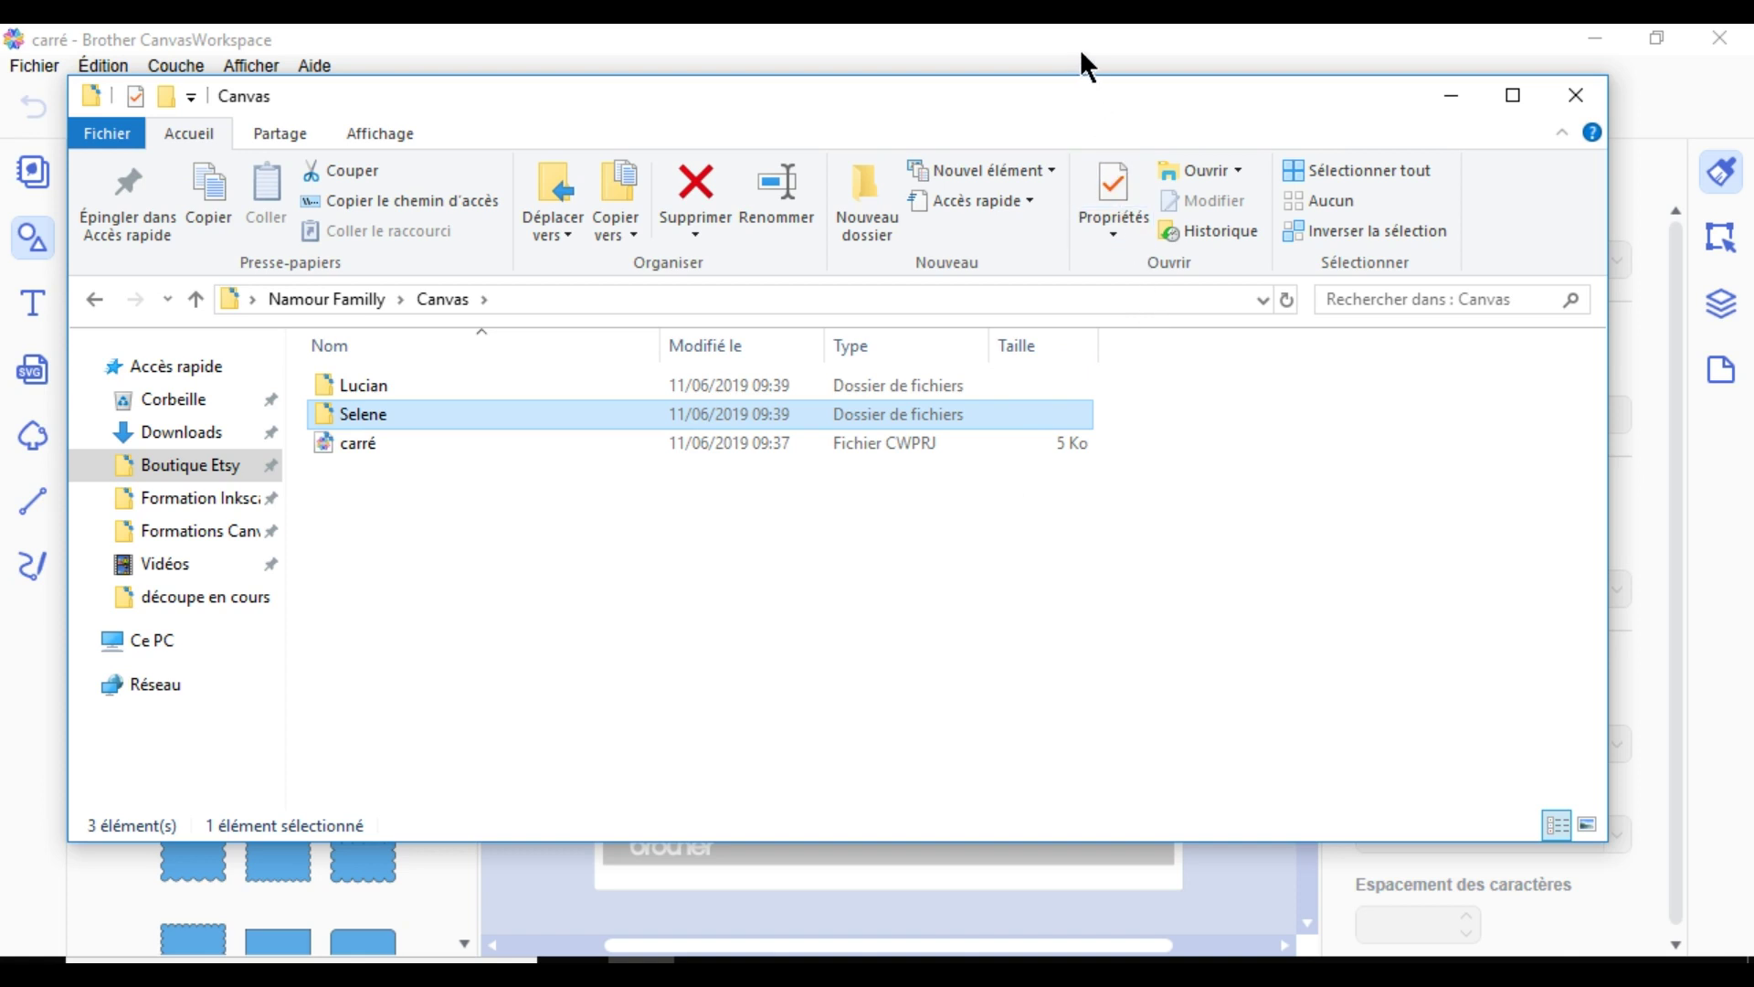
pyautogui.hotkey('alt', 'F4')
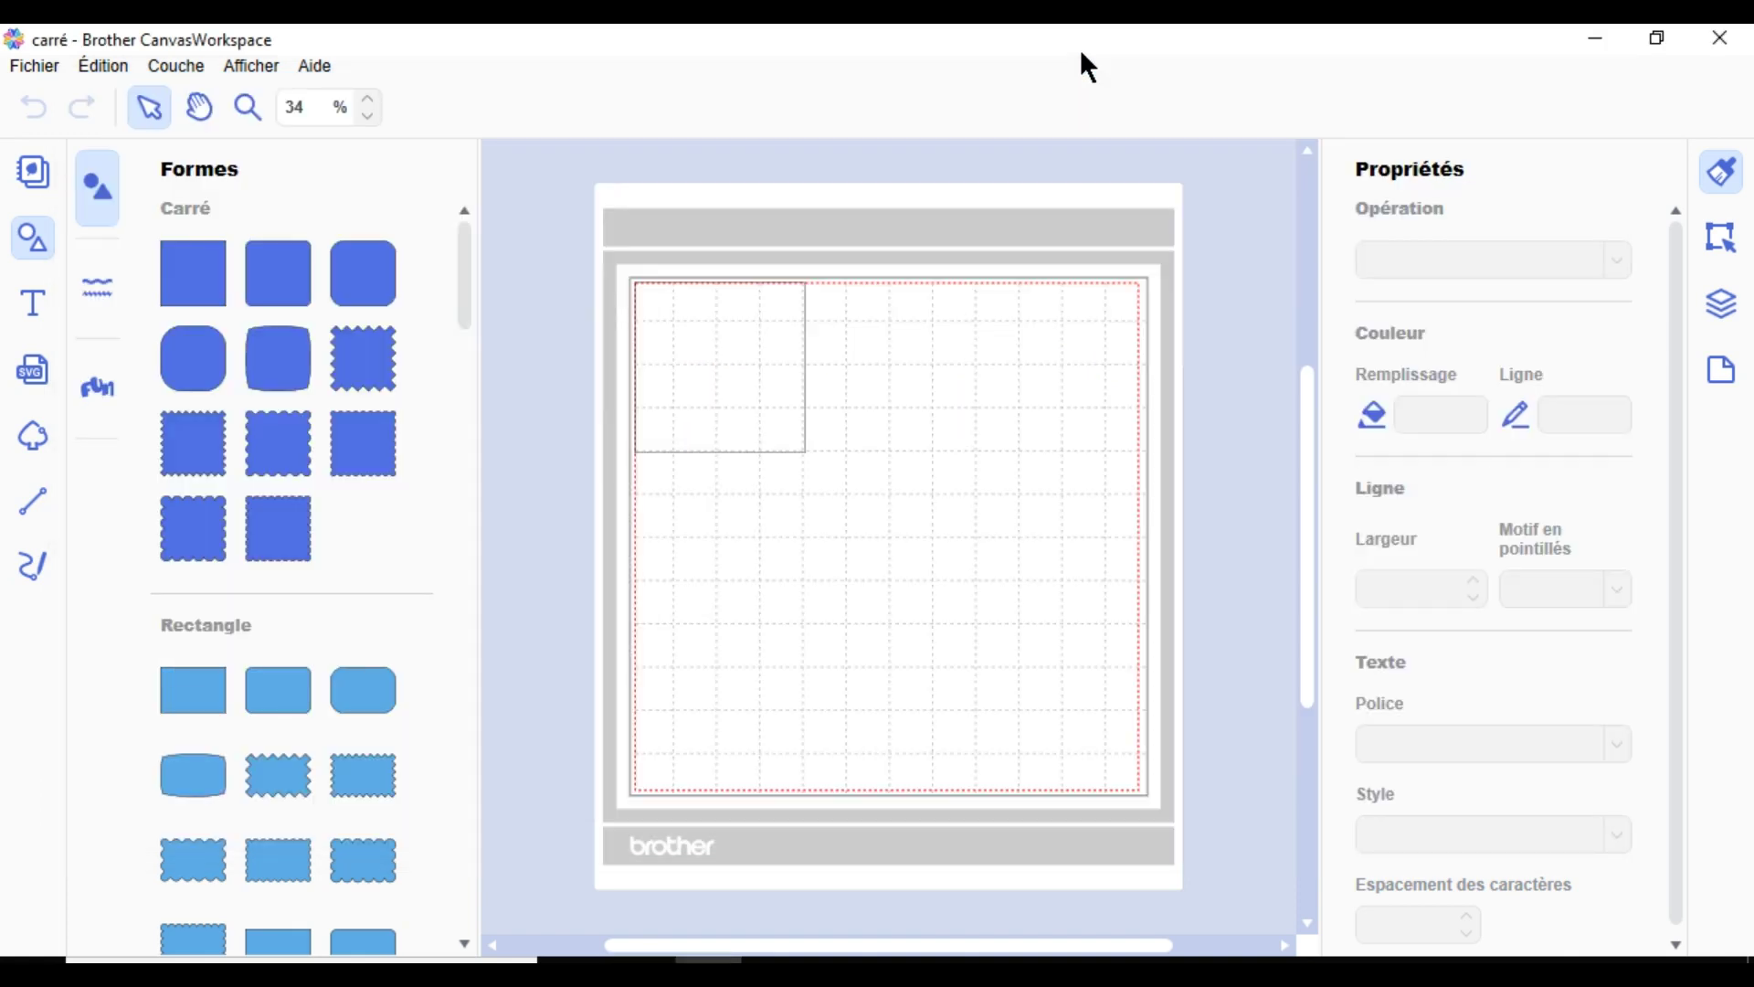
# Add a square with strongly rounded corners and move it right so it partly overlaps the existing square
pyautogui.click(187, 363)
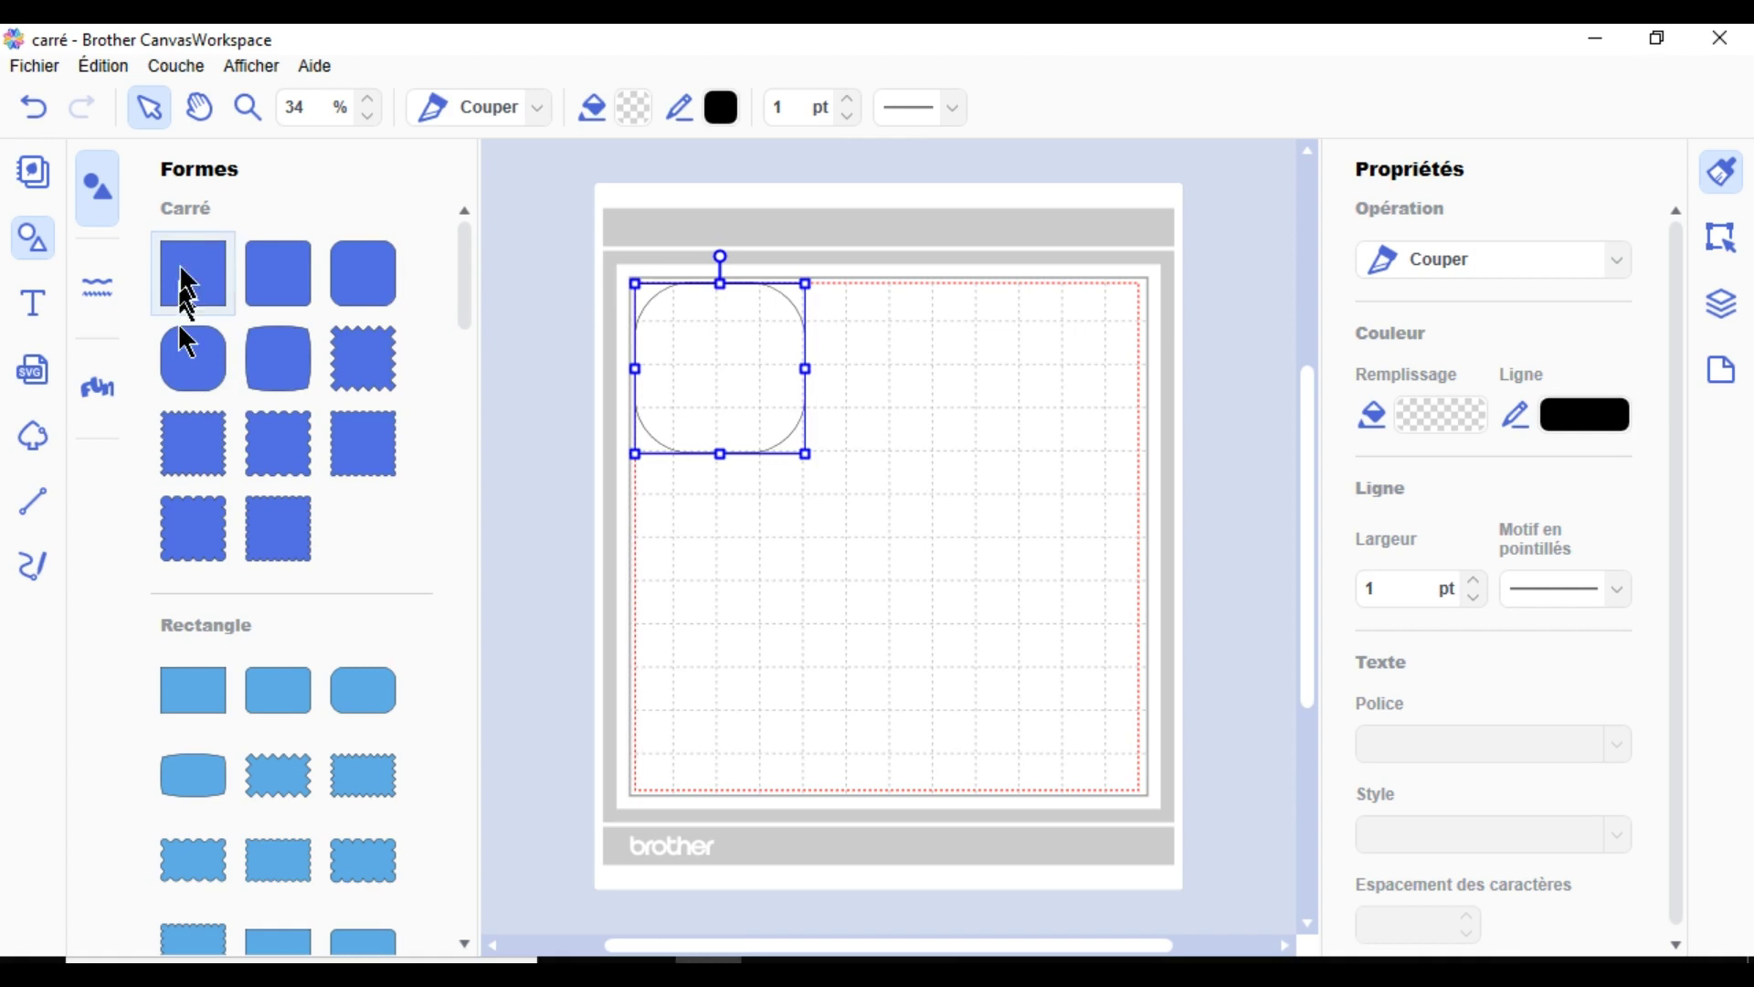
pyautogui.moveTo(736, 372); pyautogui.dragTo(890, 396)
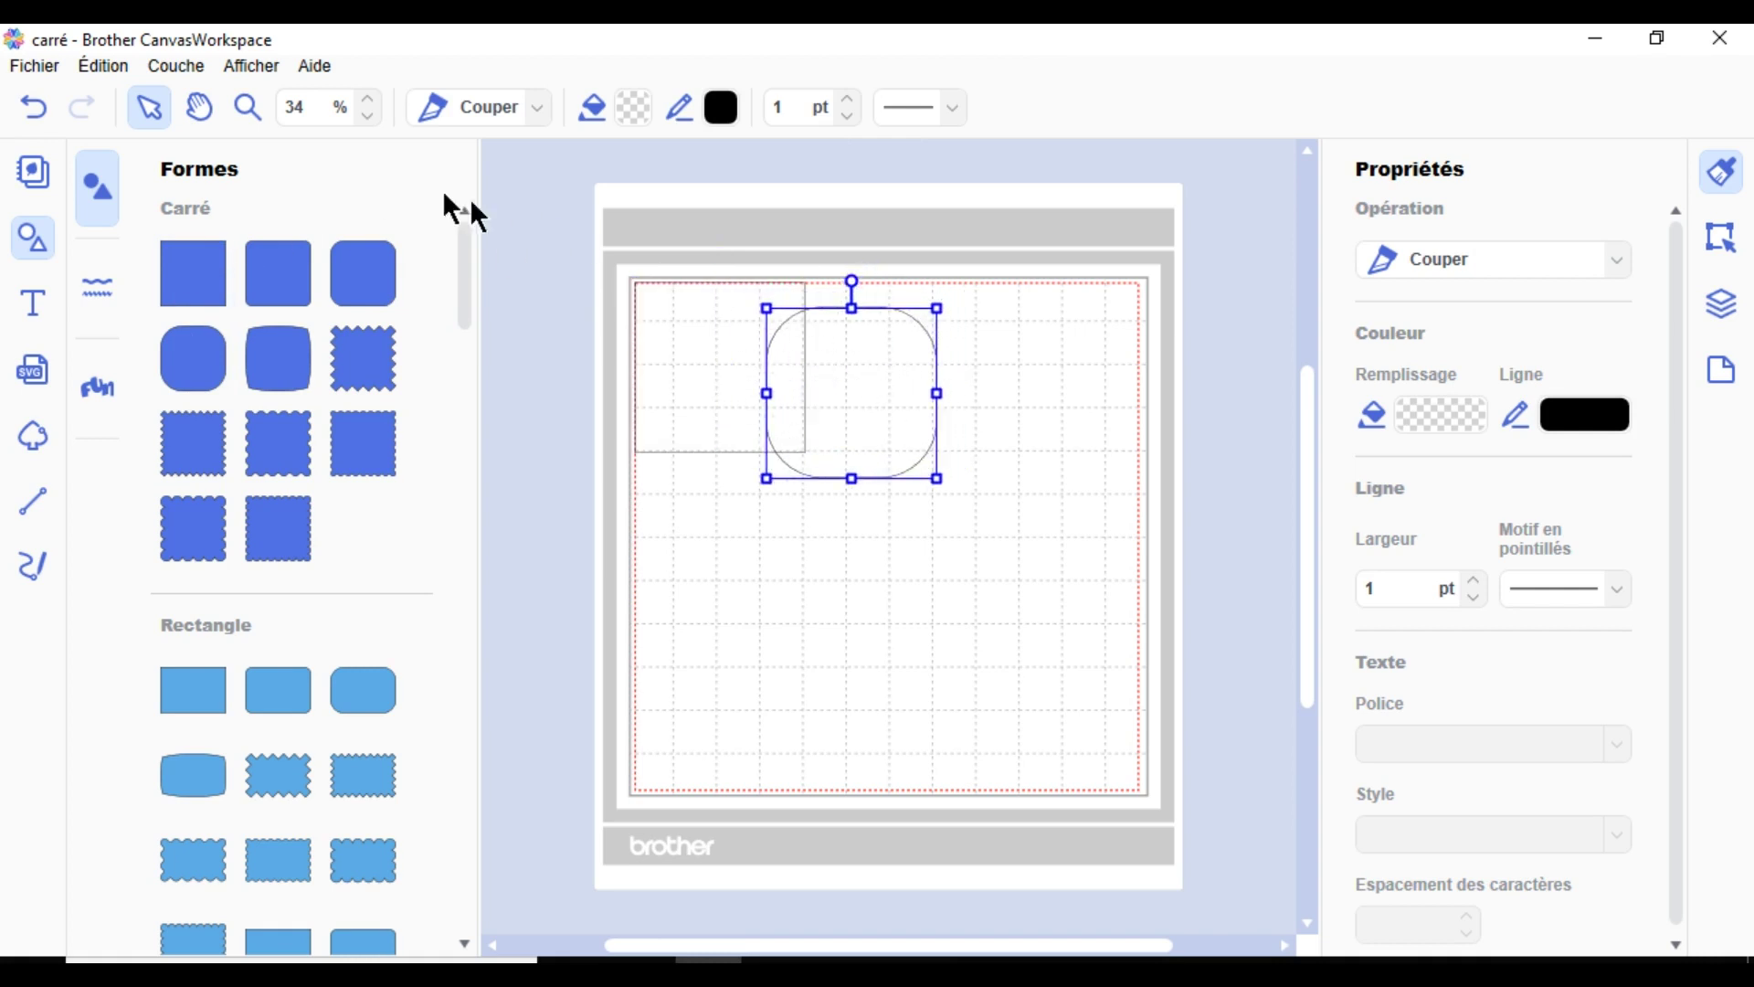
# Save the project as a new CWPRJ file named carré modifié in the first of the two Canvas subfolders
pyautogui.click(42, 67)
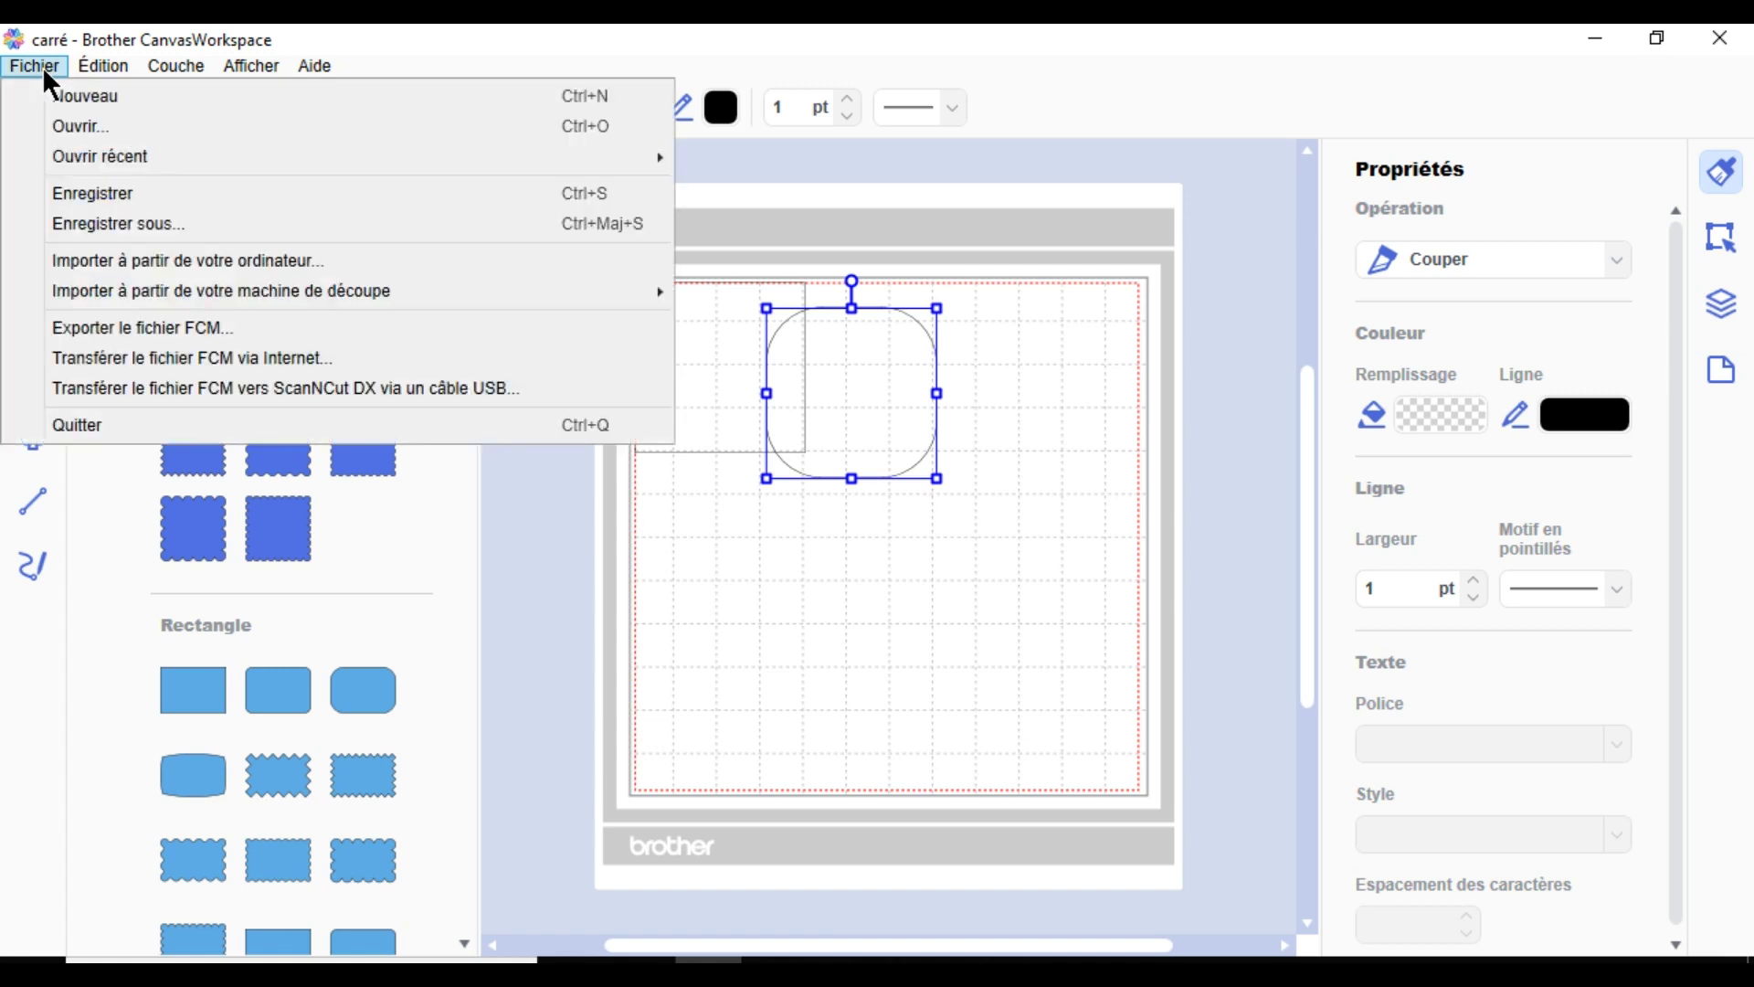
pyautogui.click(144, 222)
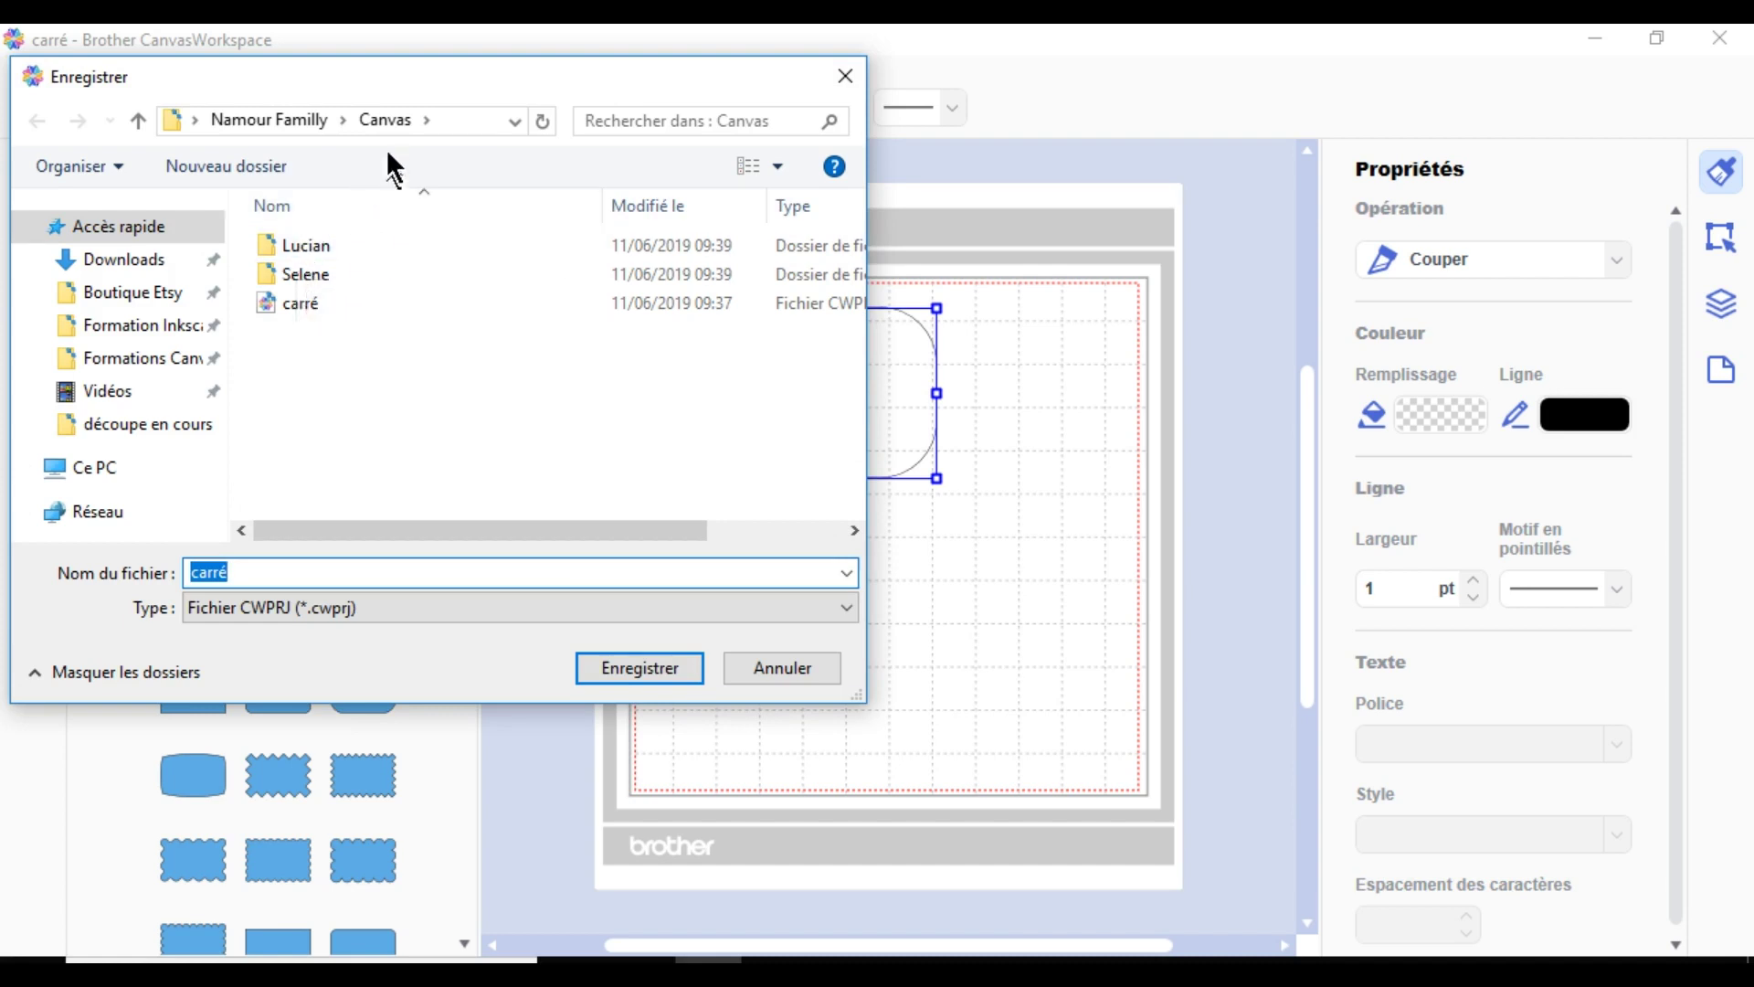
pyautogui.doubleClick(323, 257)
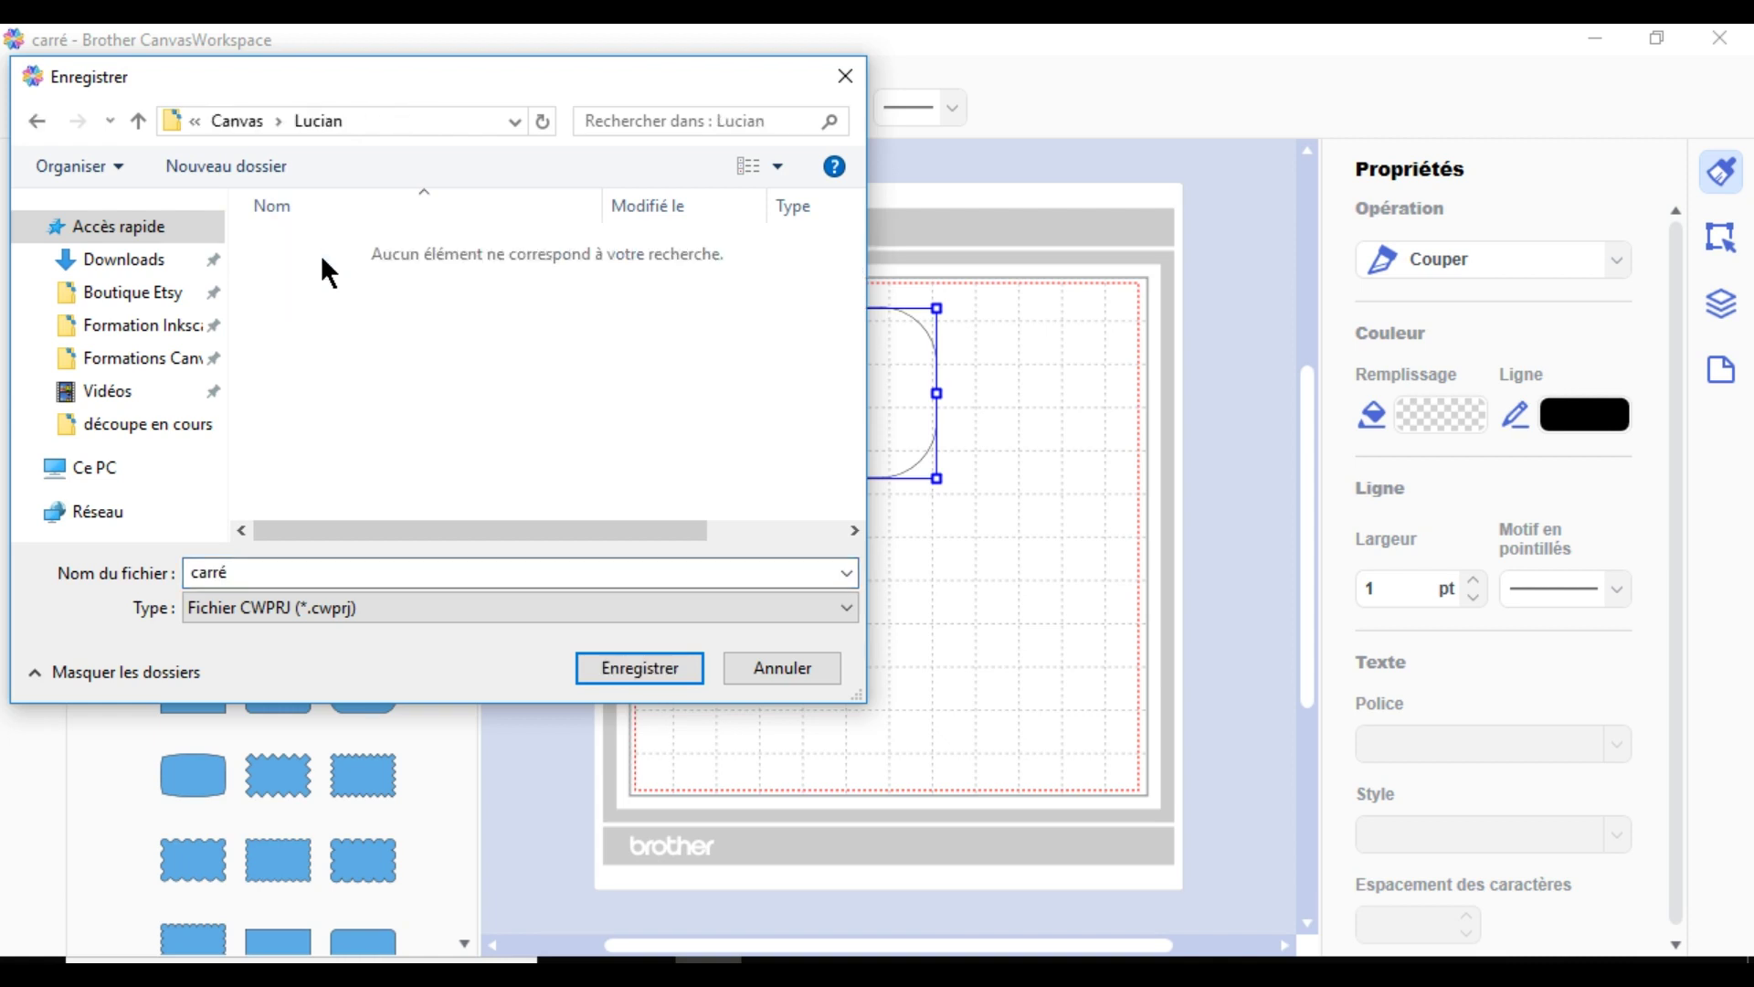
pyautogui.doubleClick(369, 573)
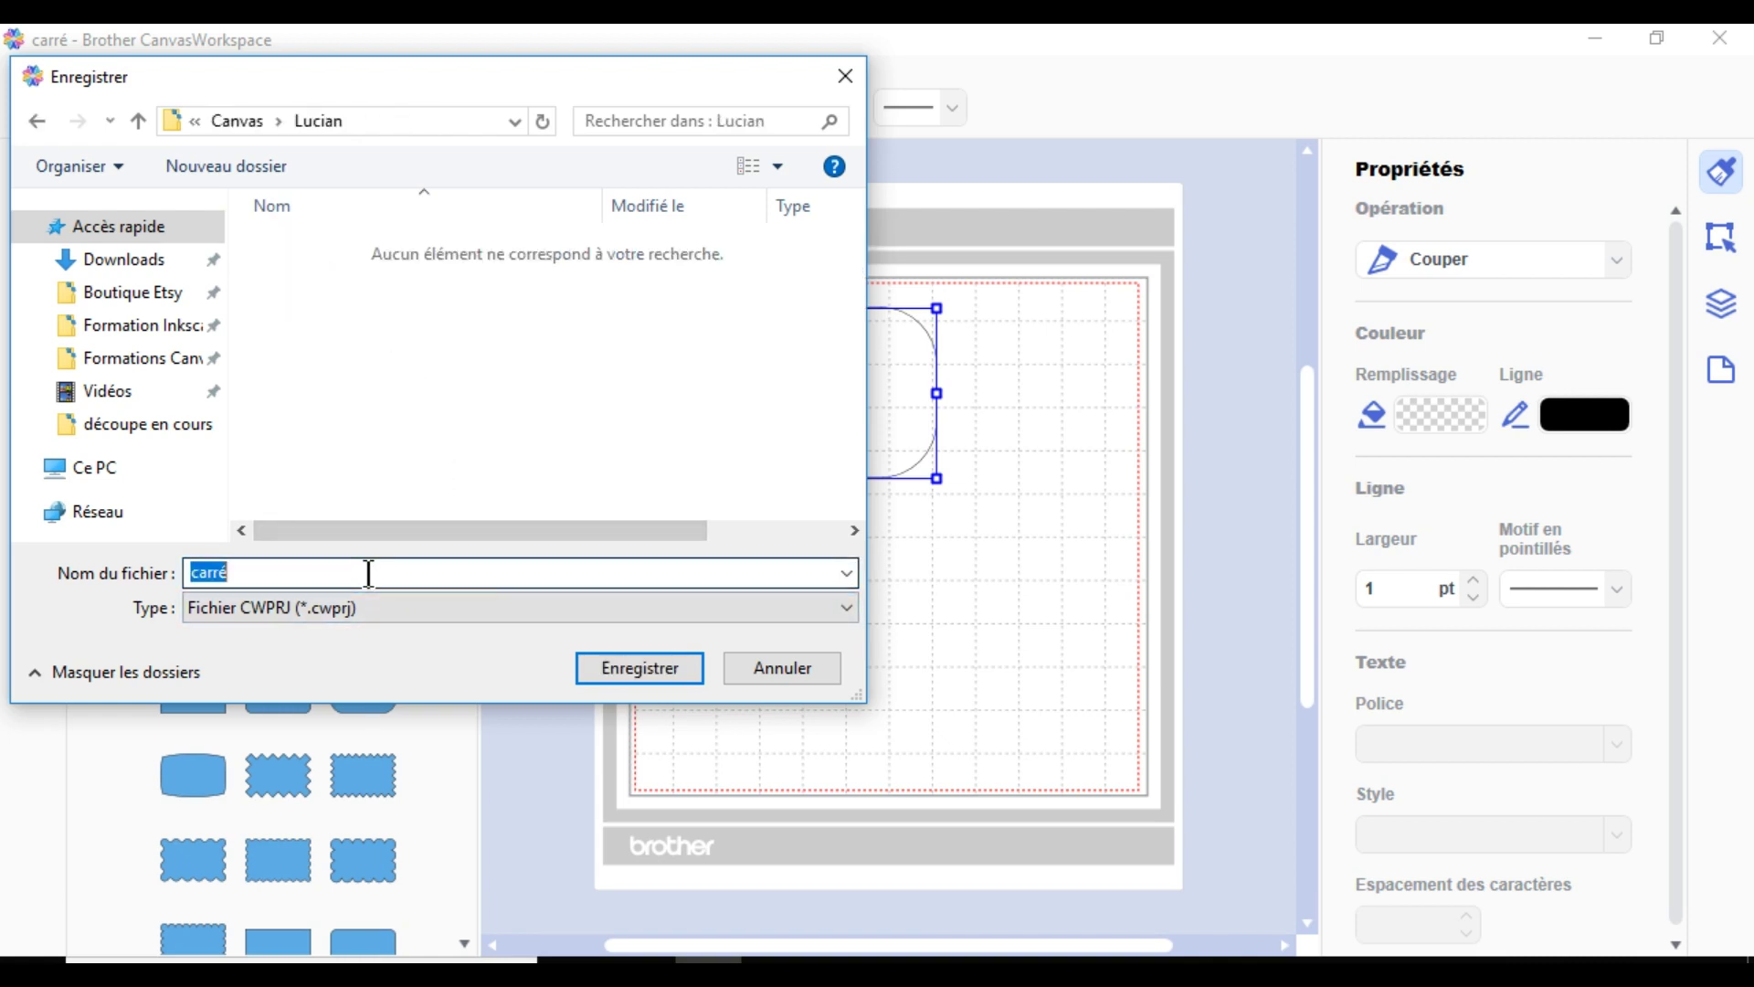
pyautogui.click(369, 573)
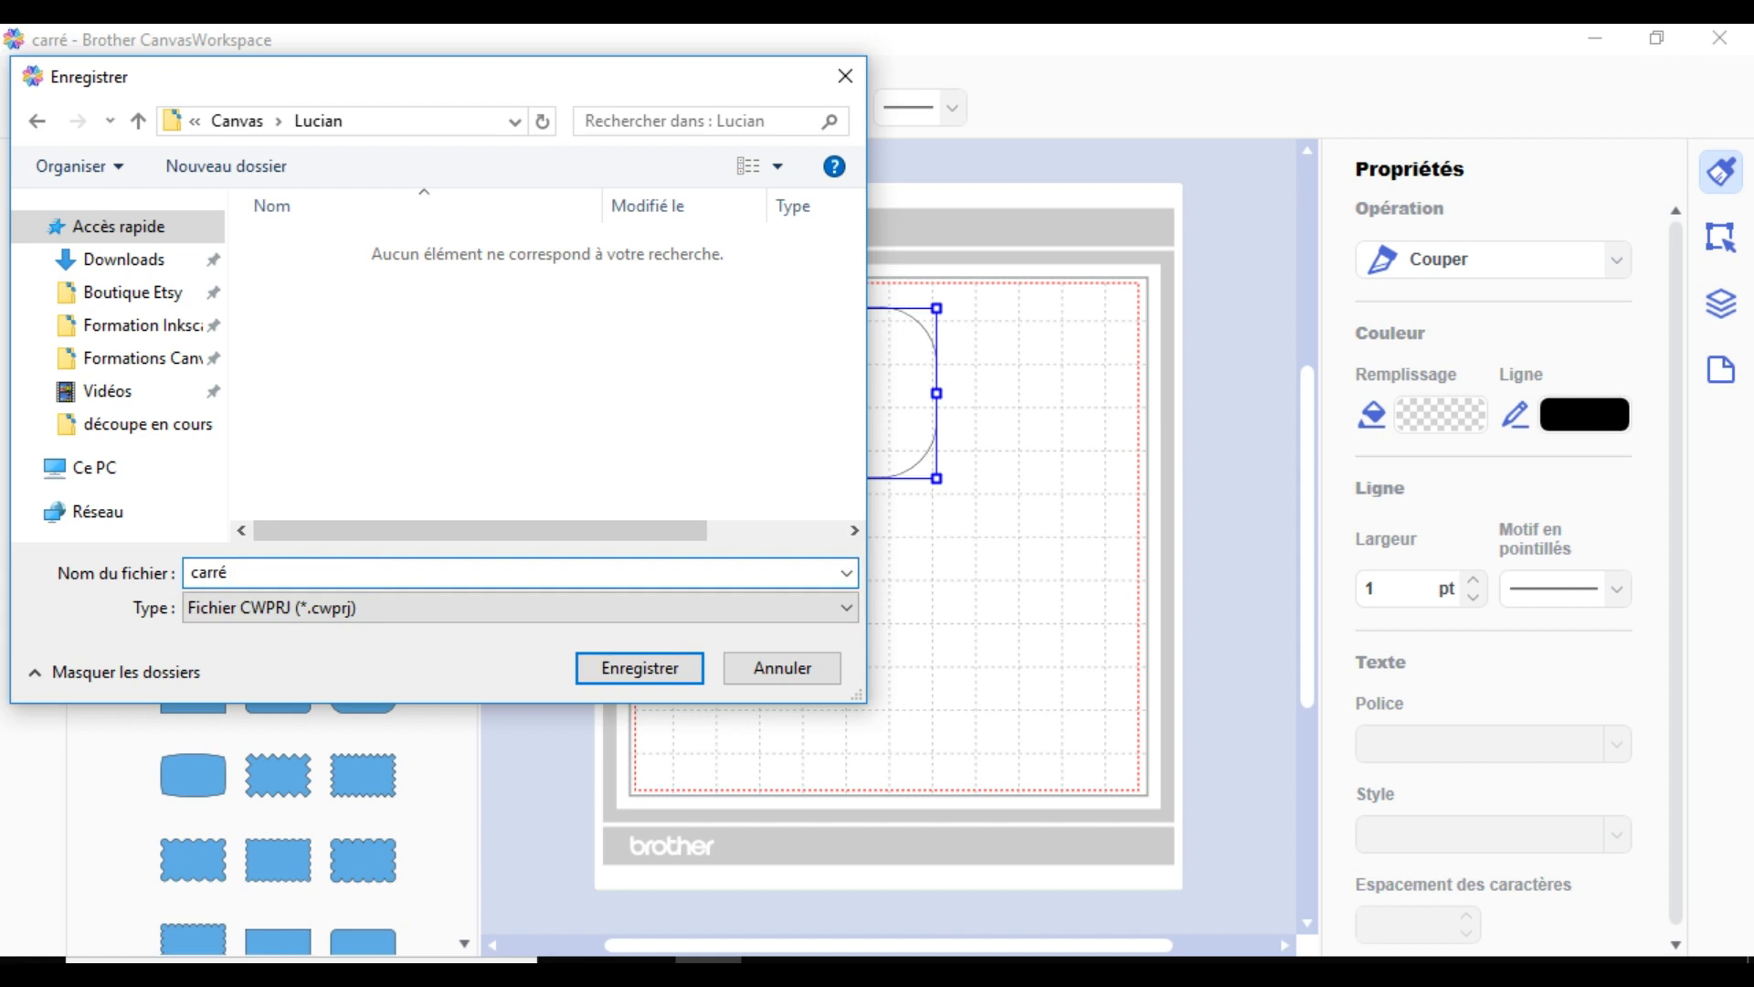
pyautogui.write('modifié')
pyautogui.press('Return')
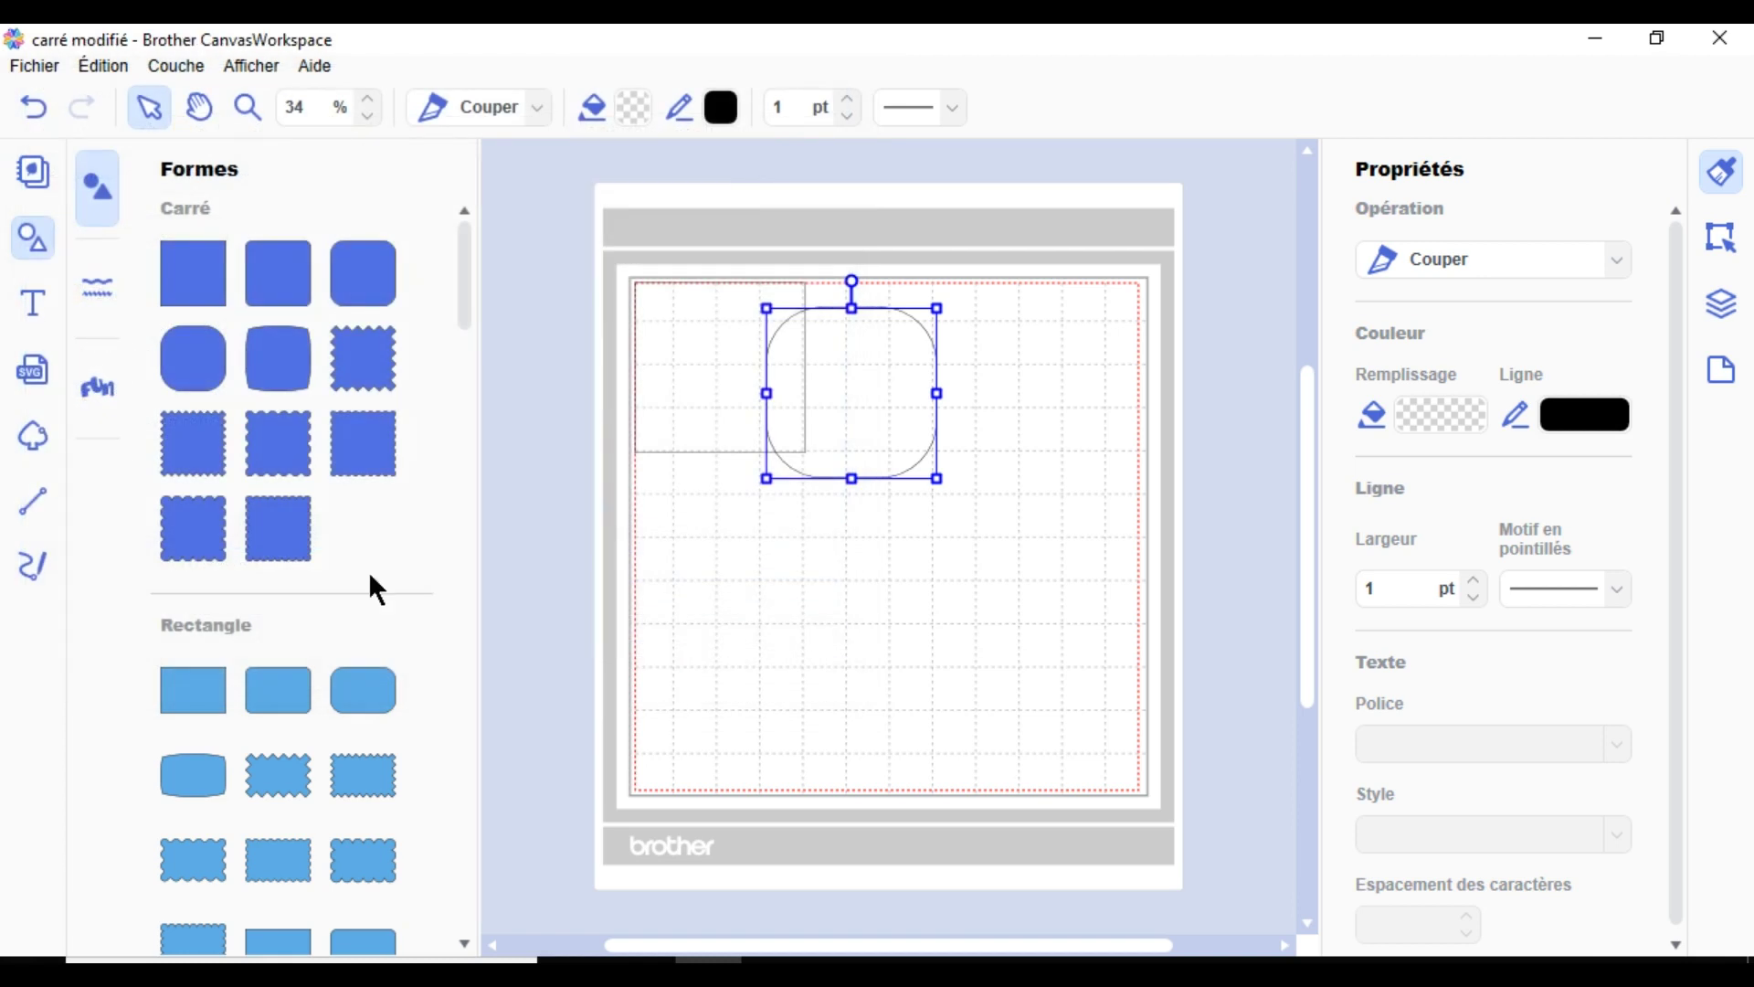
# Create a new blank project and open carré modifié by browsing the subfolder where it was saved
pyautogui.click(41, 68)
pyautogui.click(56, 91)
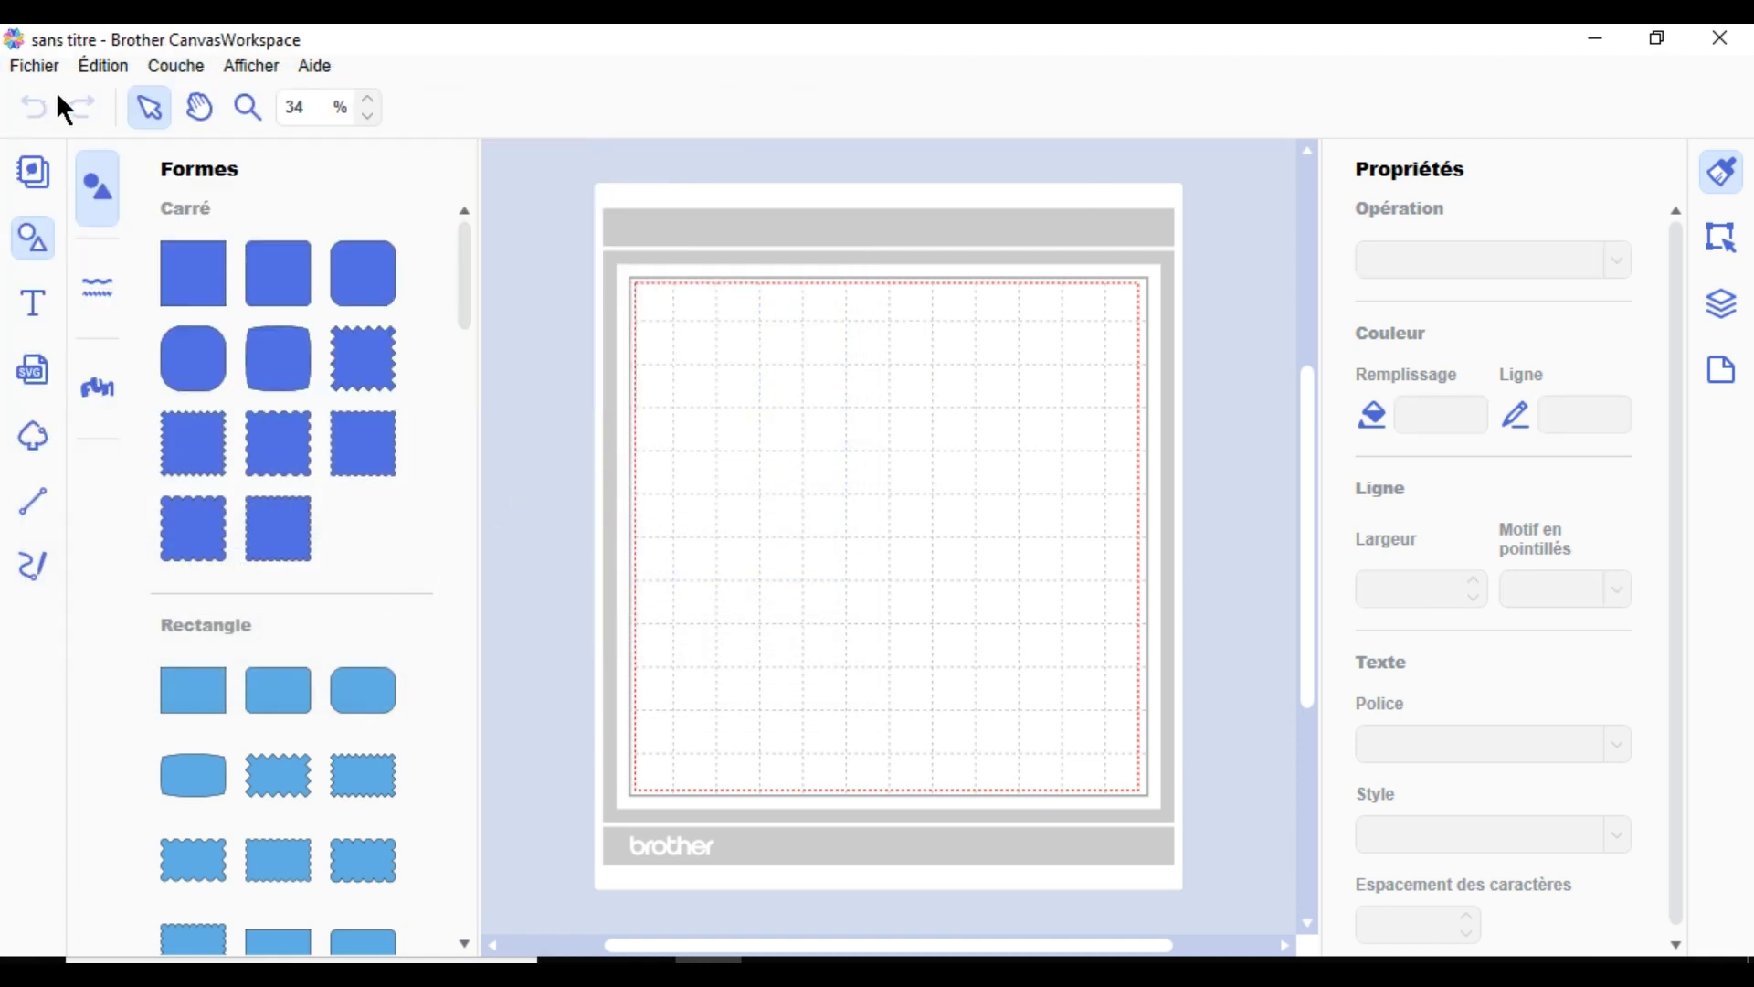
pyautogui.click(46, 69)
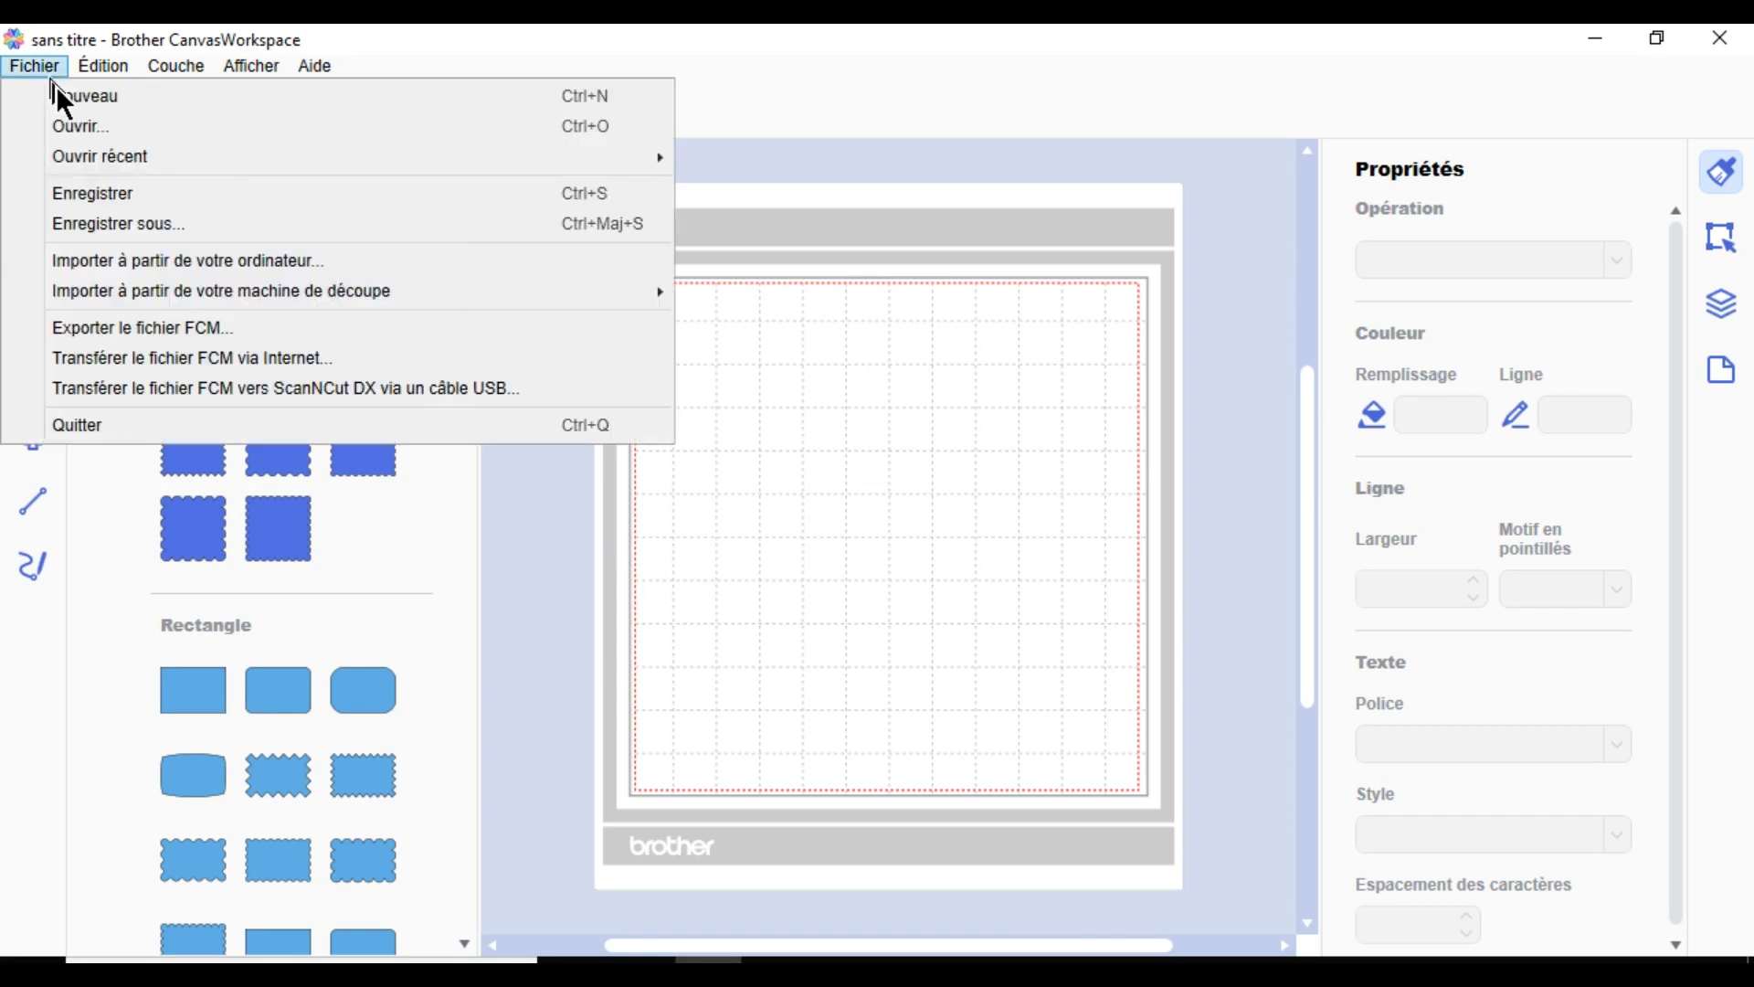
pyautogui.moveTo(107, 155)
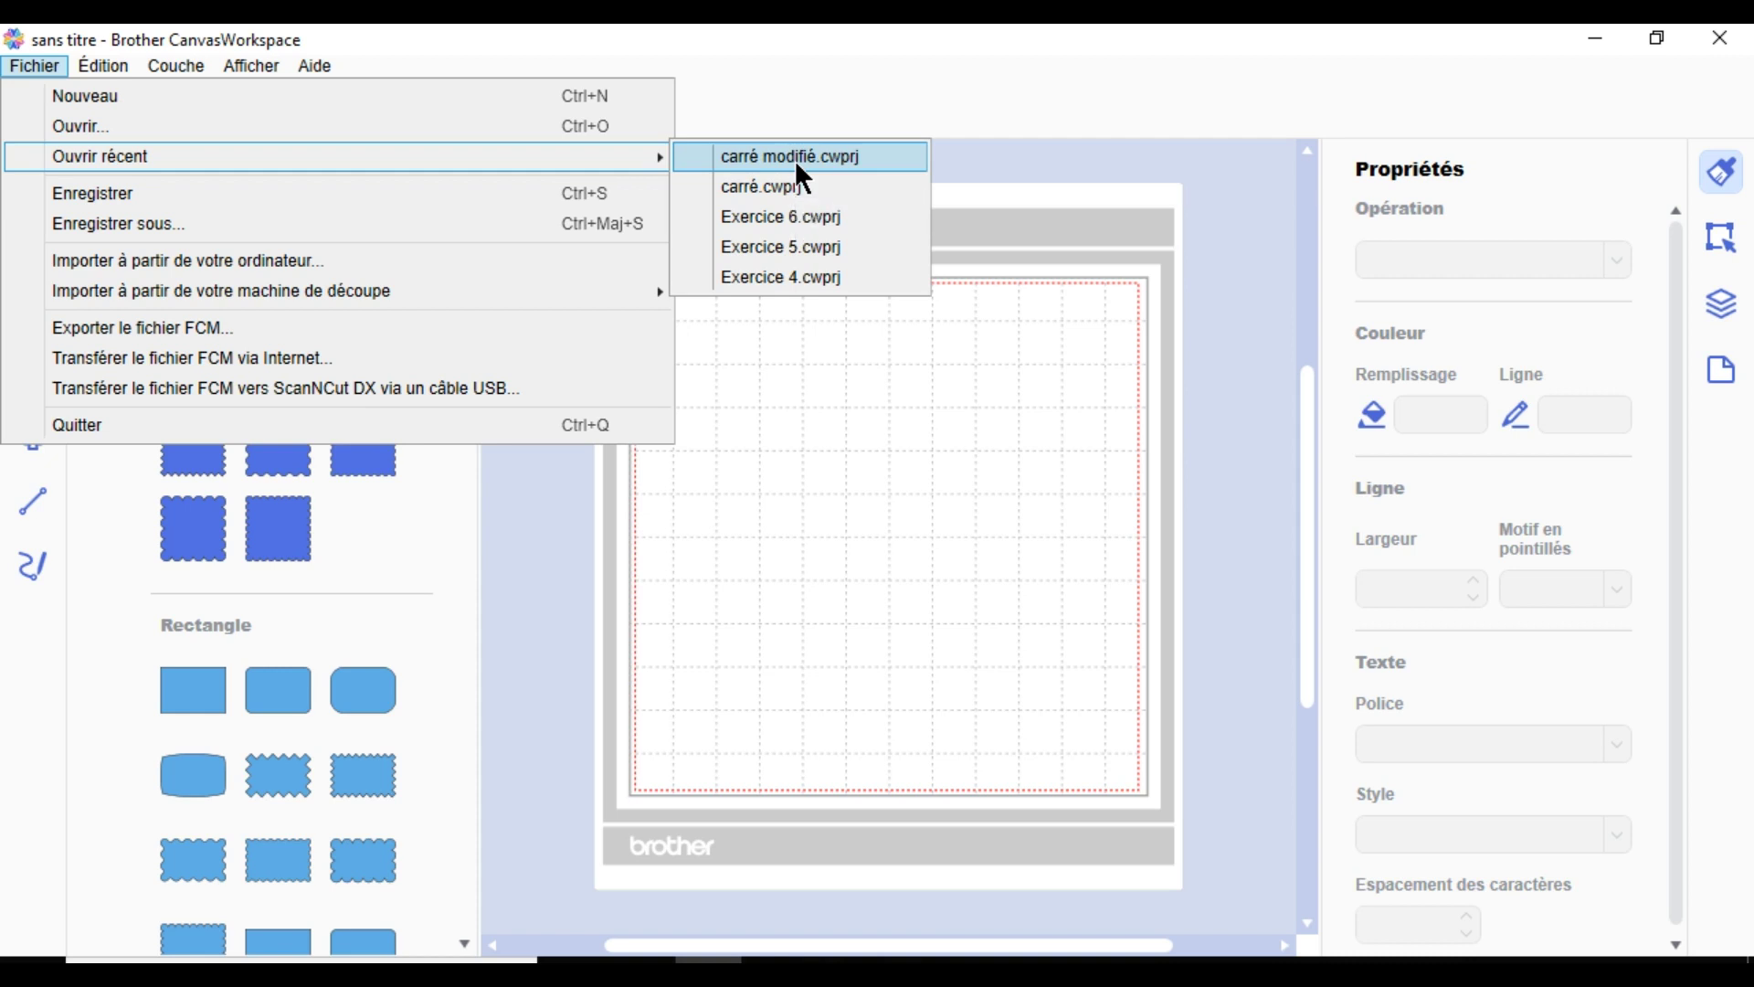
pyautogui.click(334, 128)
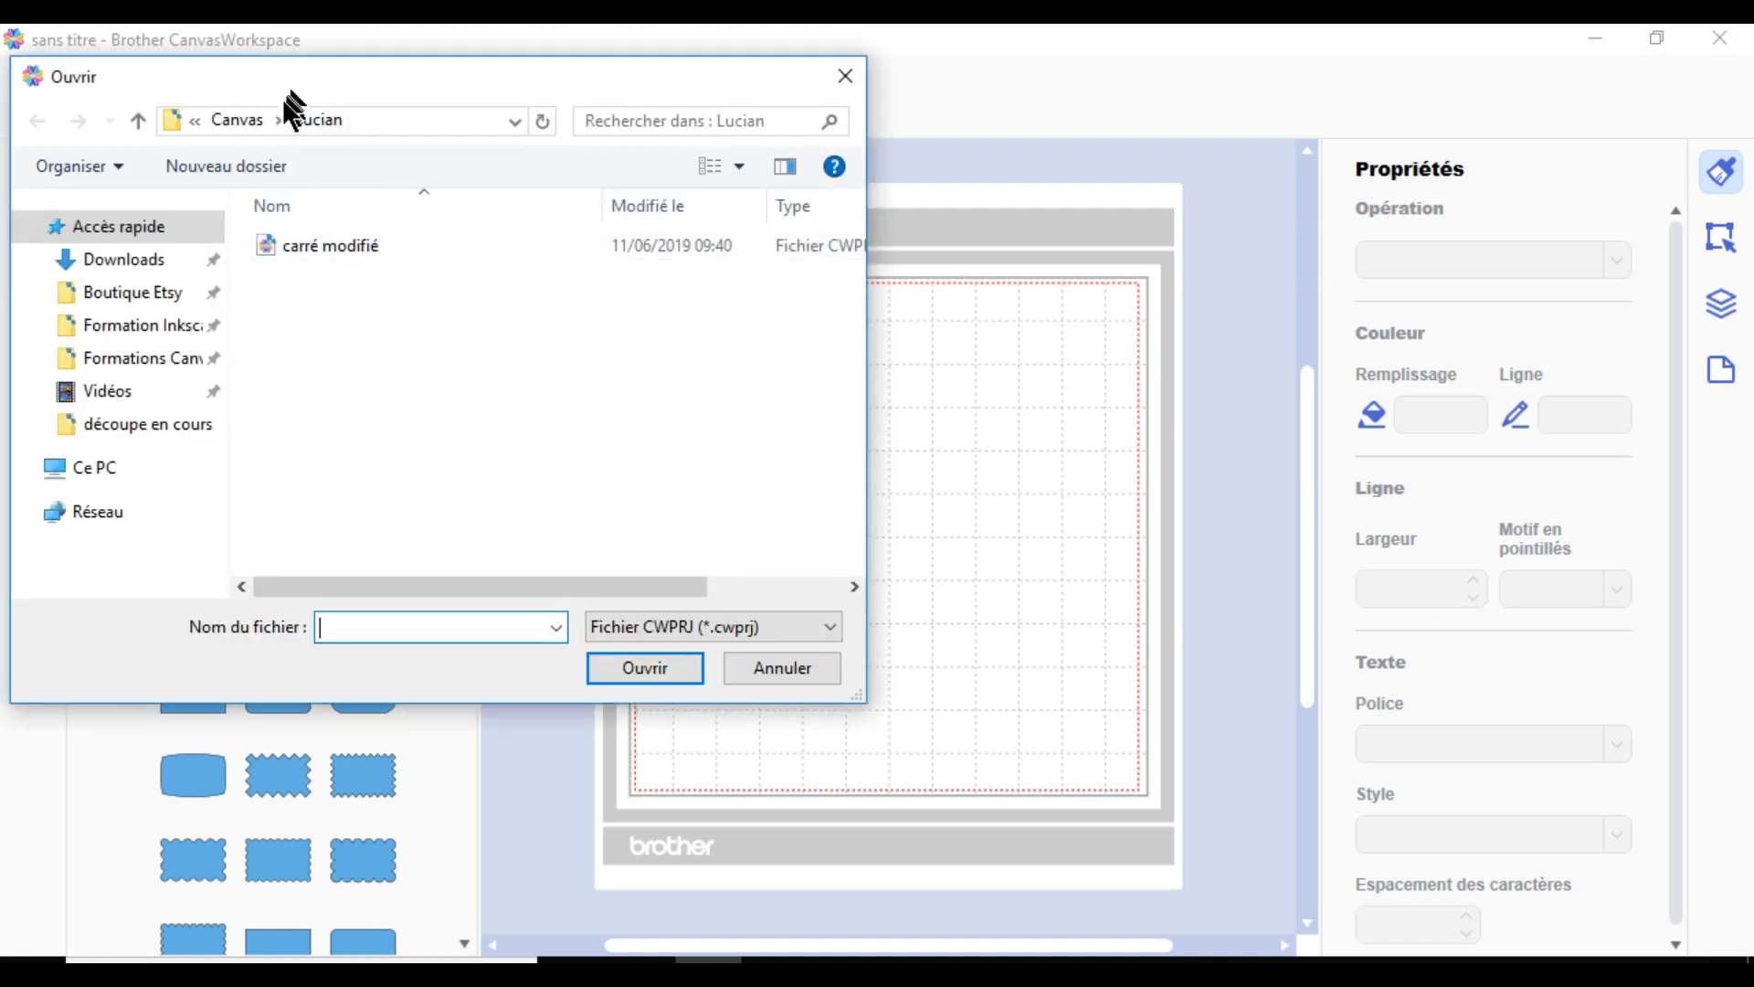
pyautogui.doubleClick(321, 243)
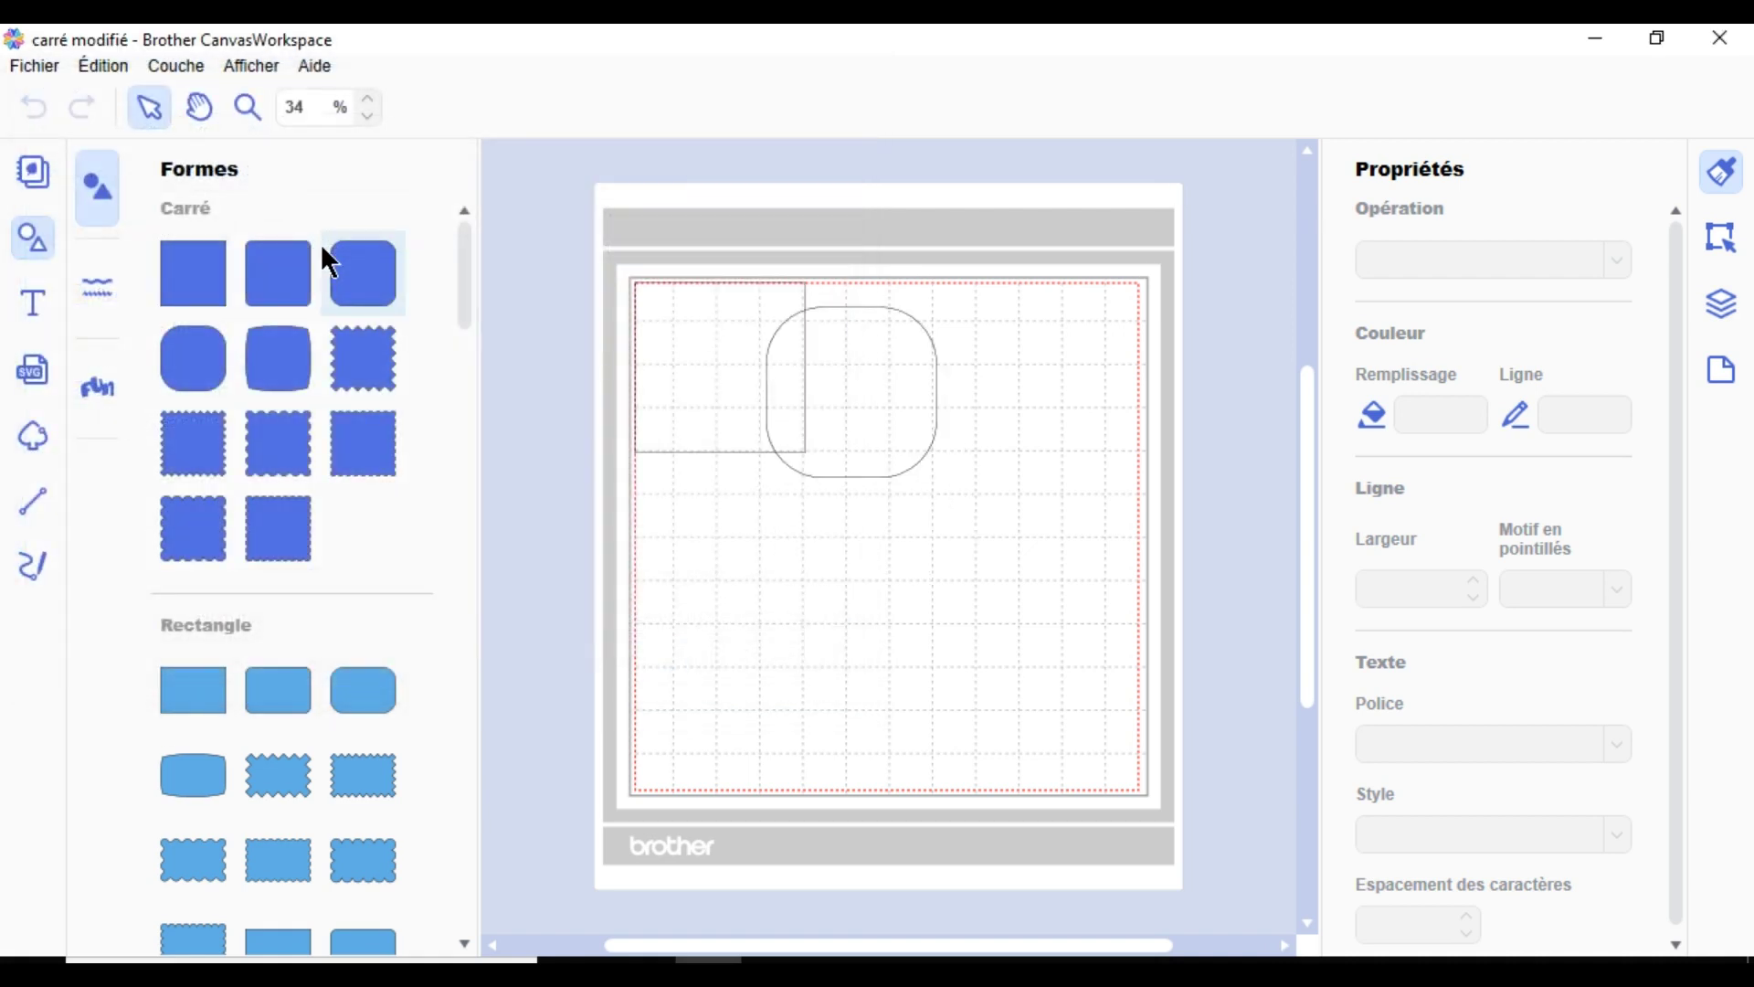
# Open the original carré project by browsing up to the parent Canvas folder
pyautogui.click(28, 76)
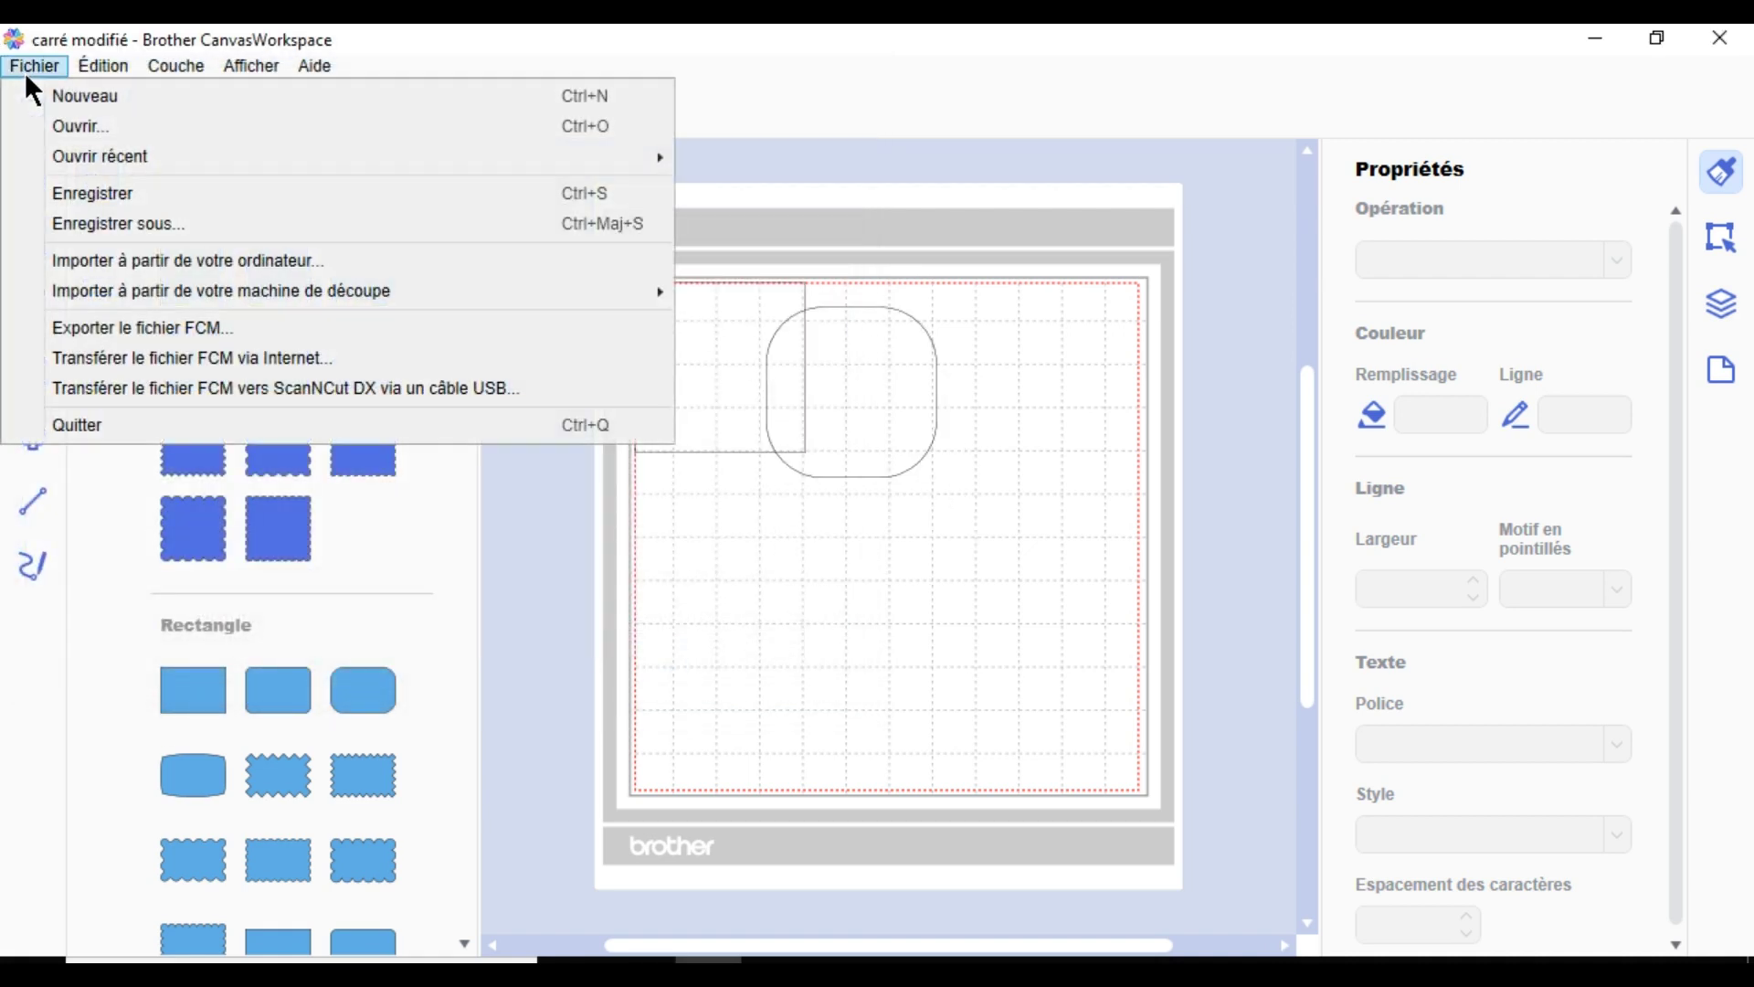
pyautogui.click(73, 132)
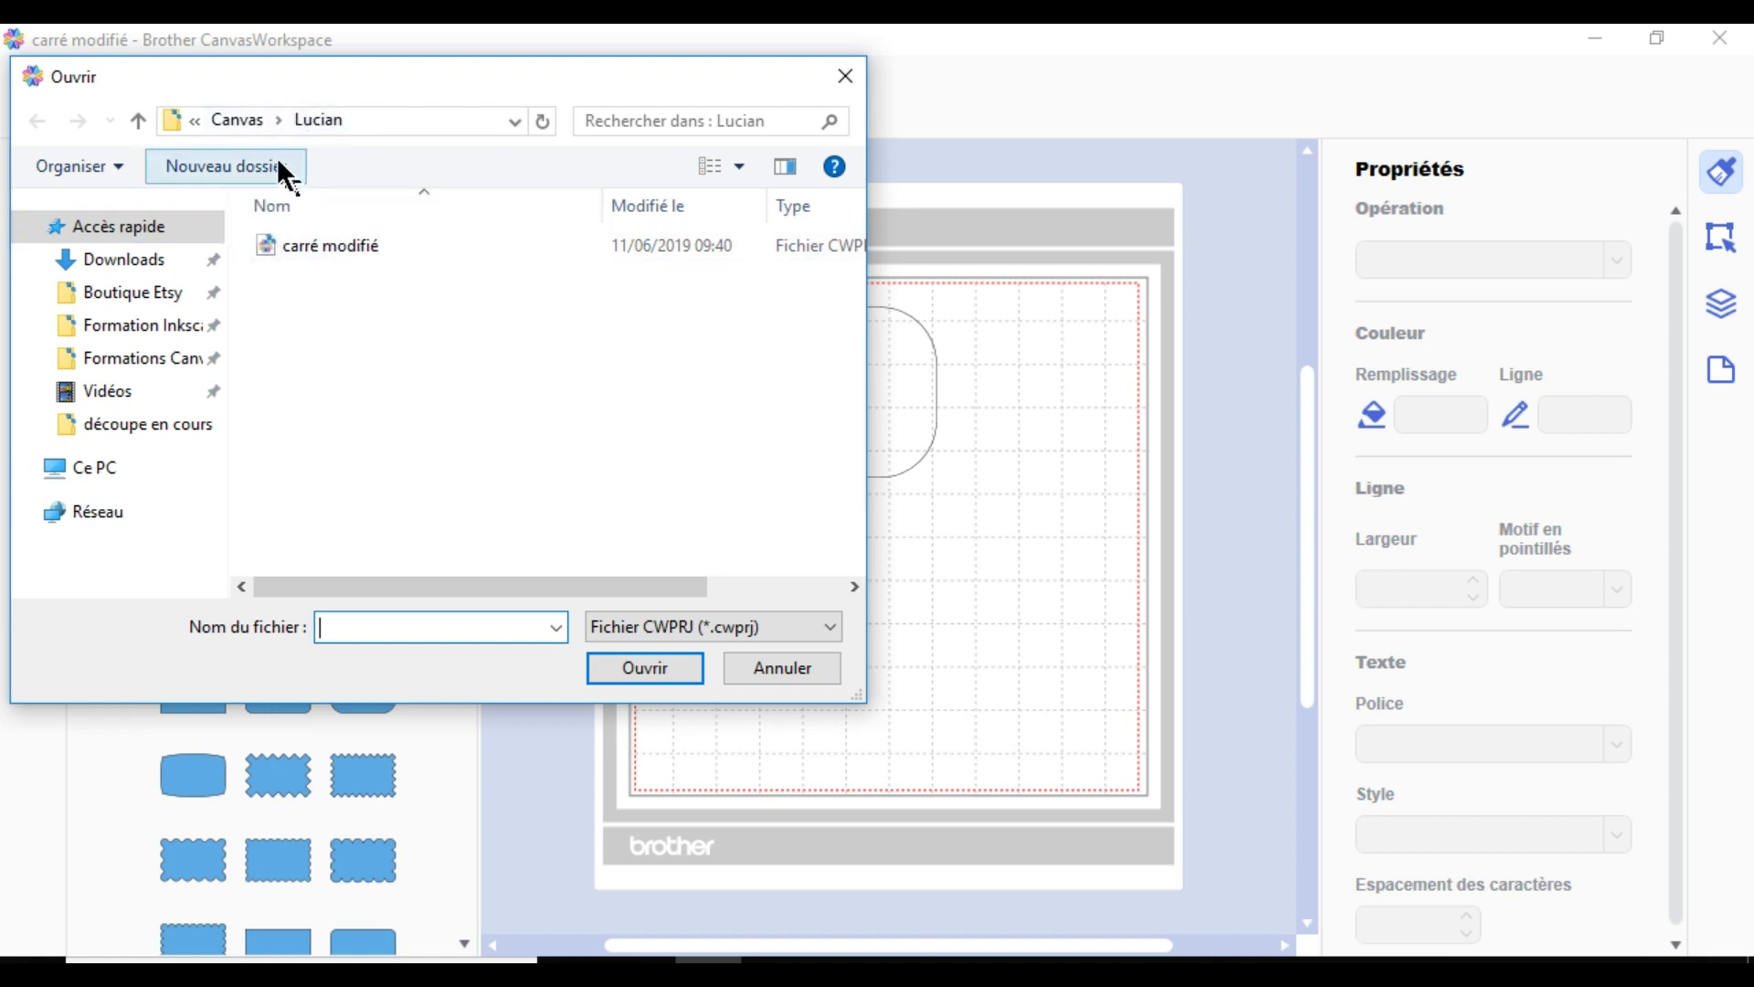
pyautogui.click(243, 122)
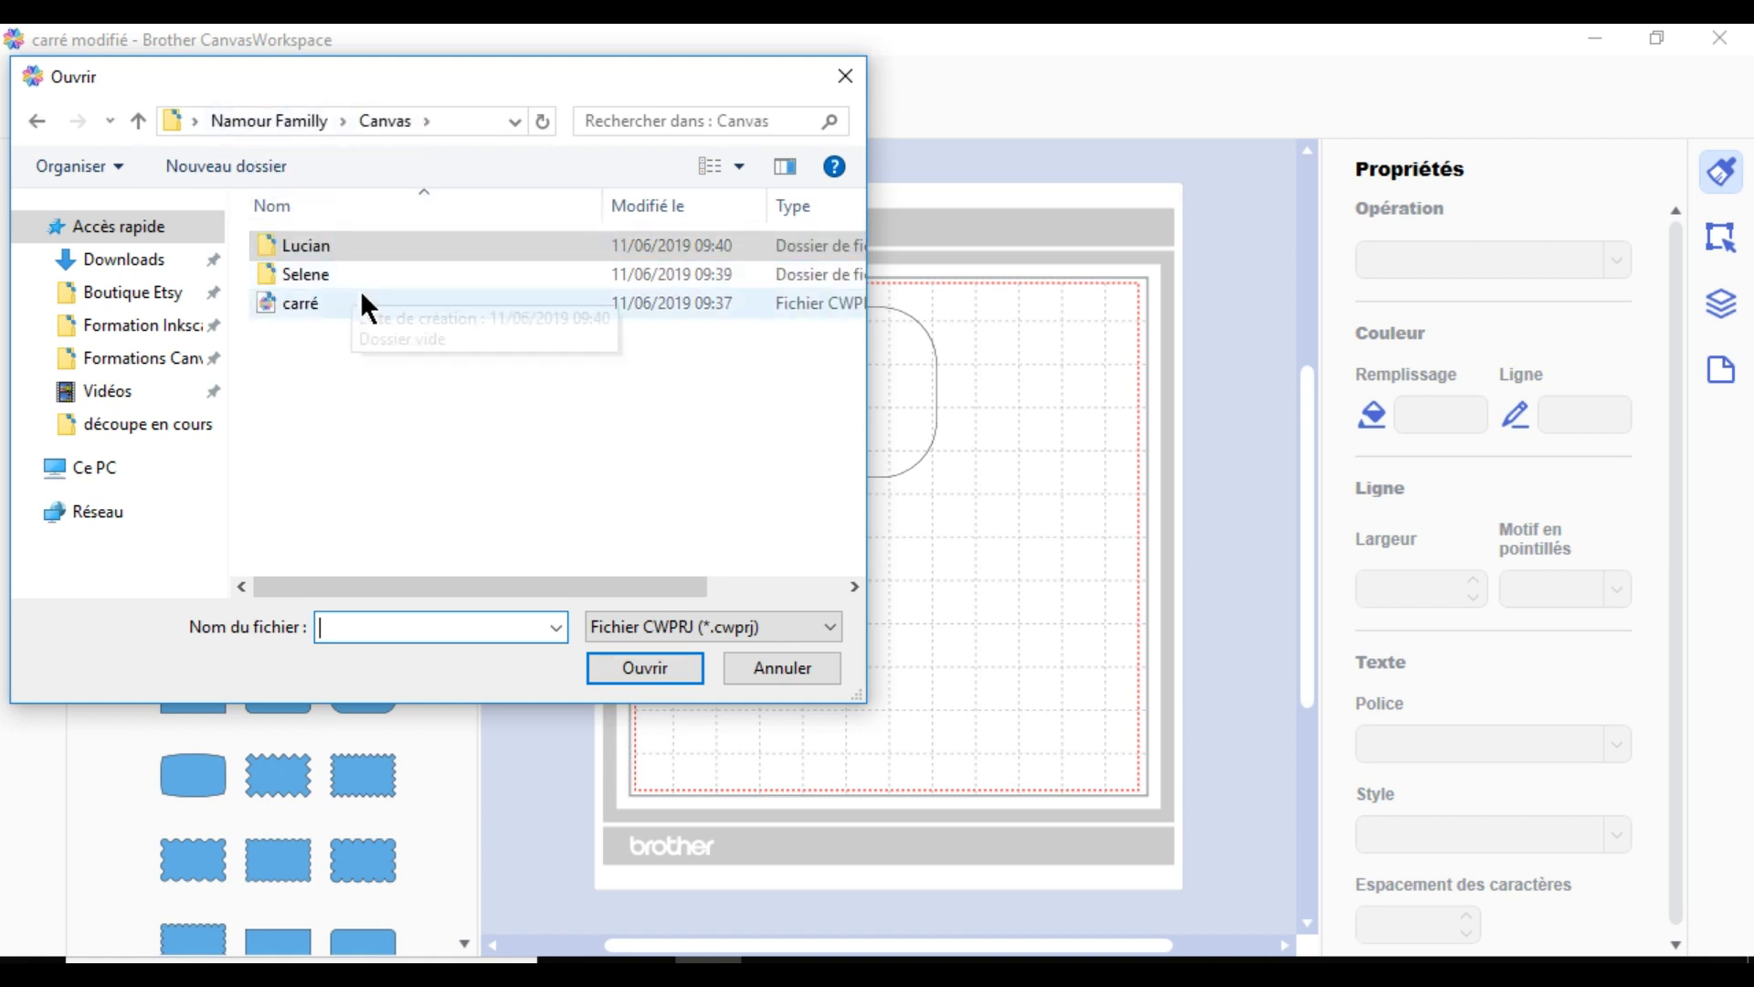
pyautogui.doubleClick(336, 303)
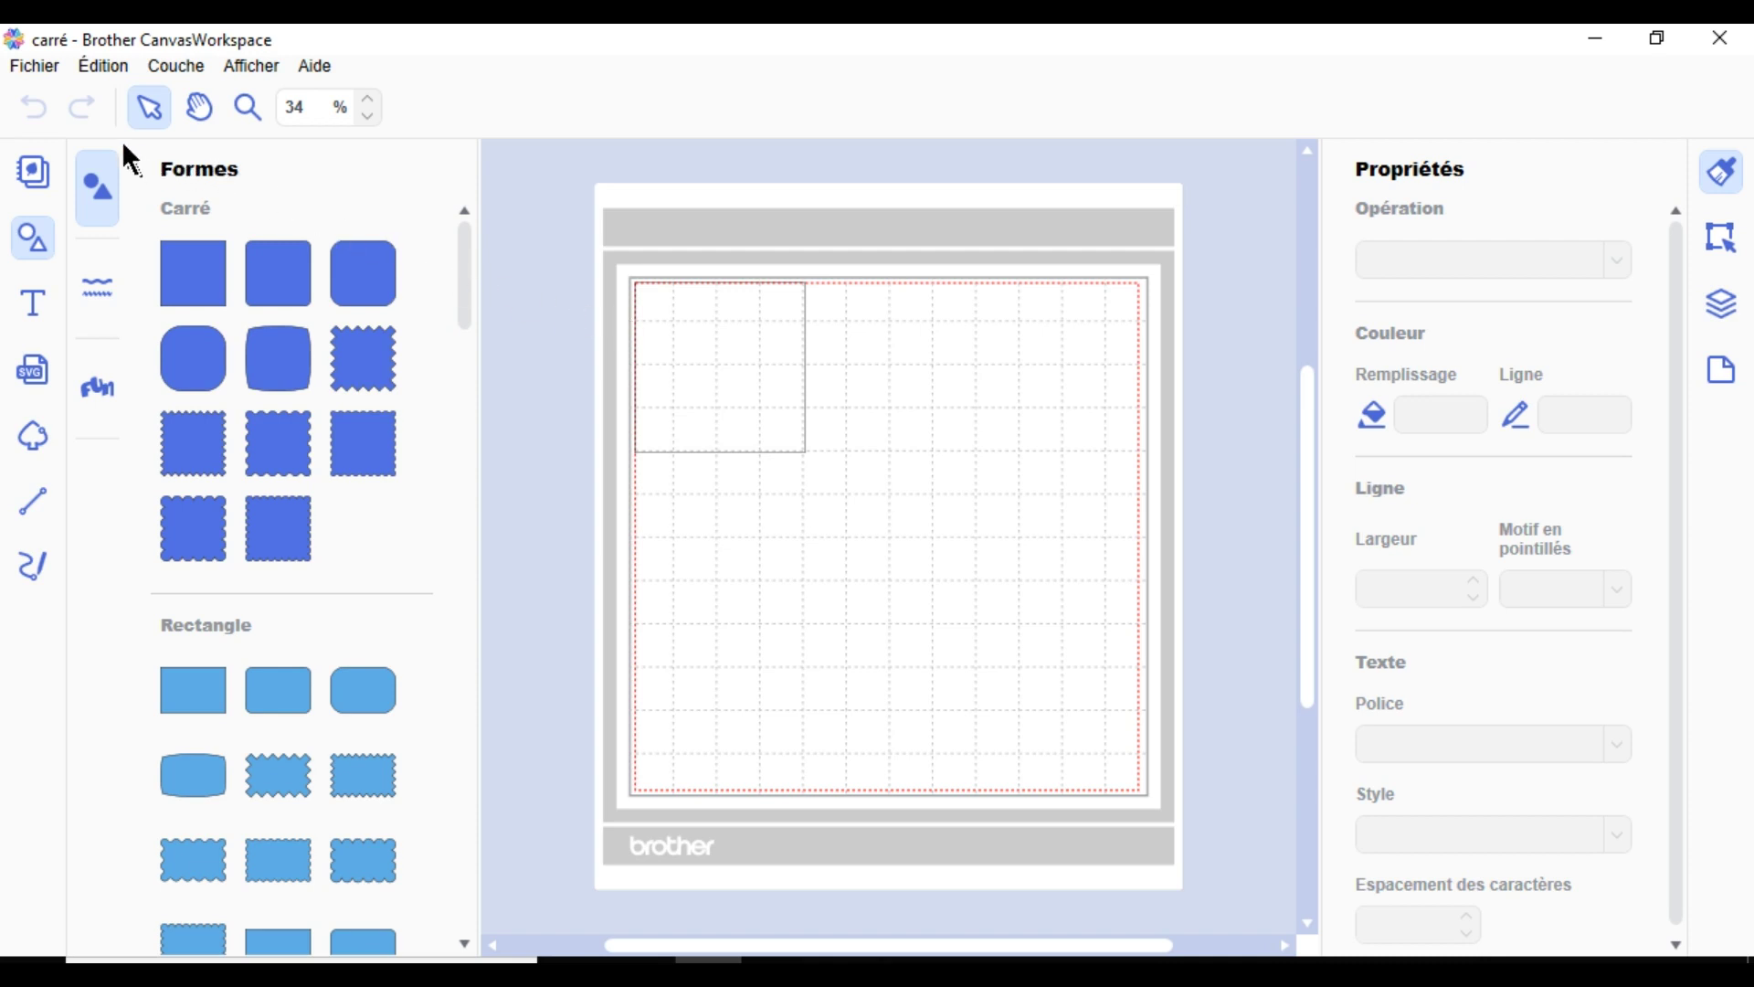
# Start another new blank project
pyautogui.click(42, 65)
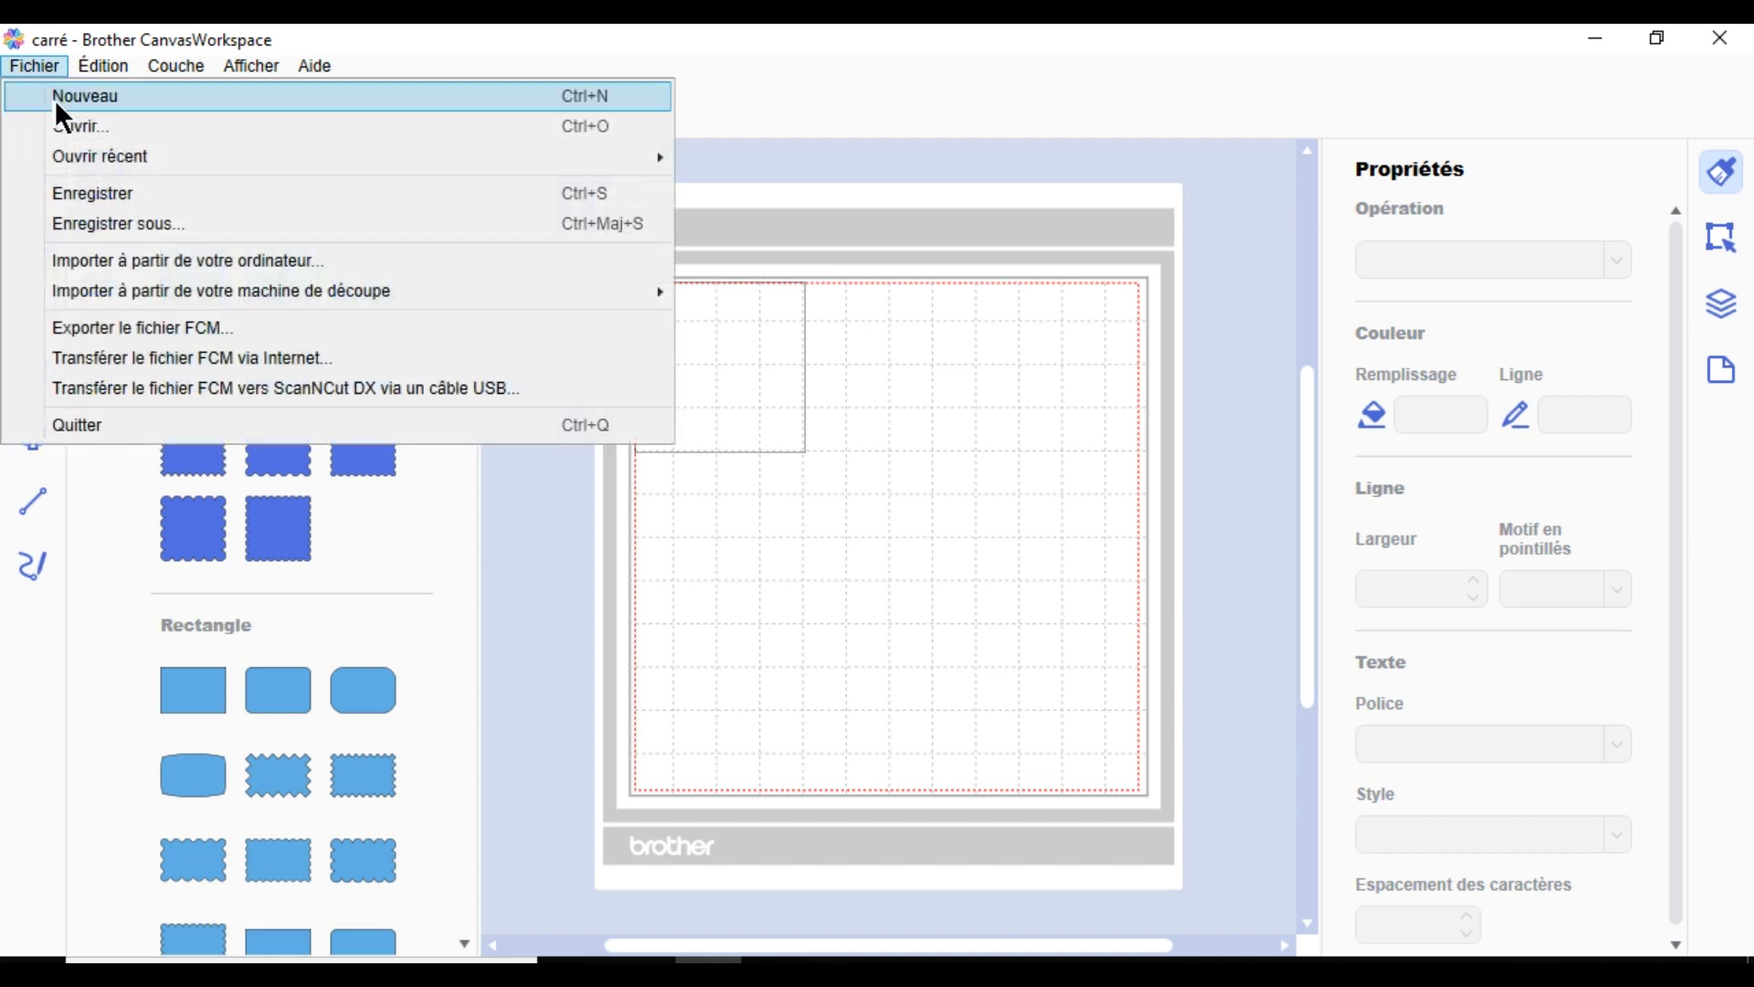